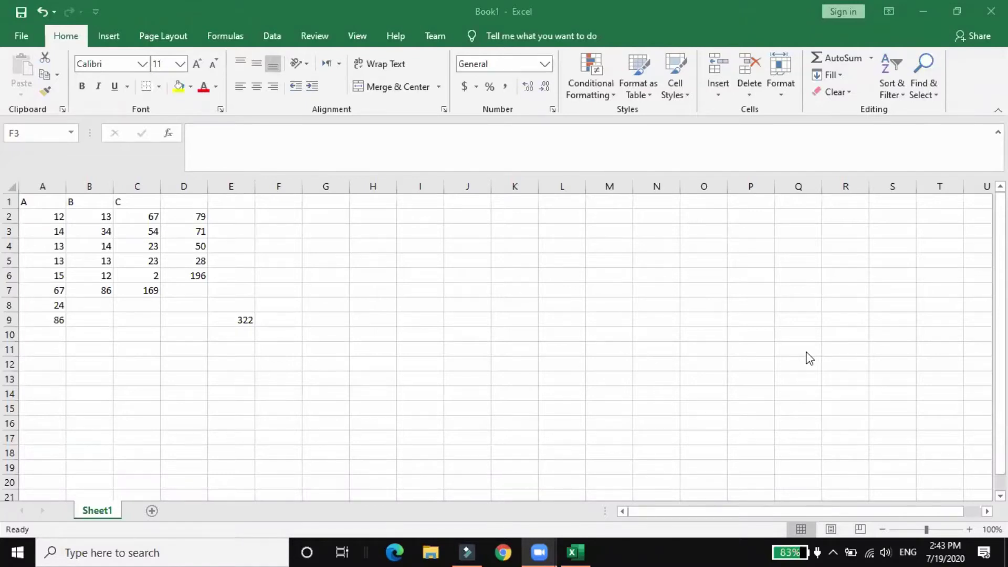
Create a new blank workbook and enter the headings A, B and c in cells A1 to C1.
{"action": "left_click", "coordinate": [21, 37]}
{"action": "left_click", "coordinate": [212, 157]}
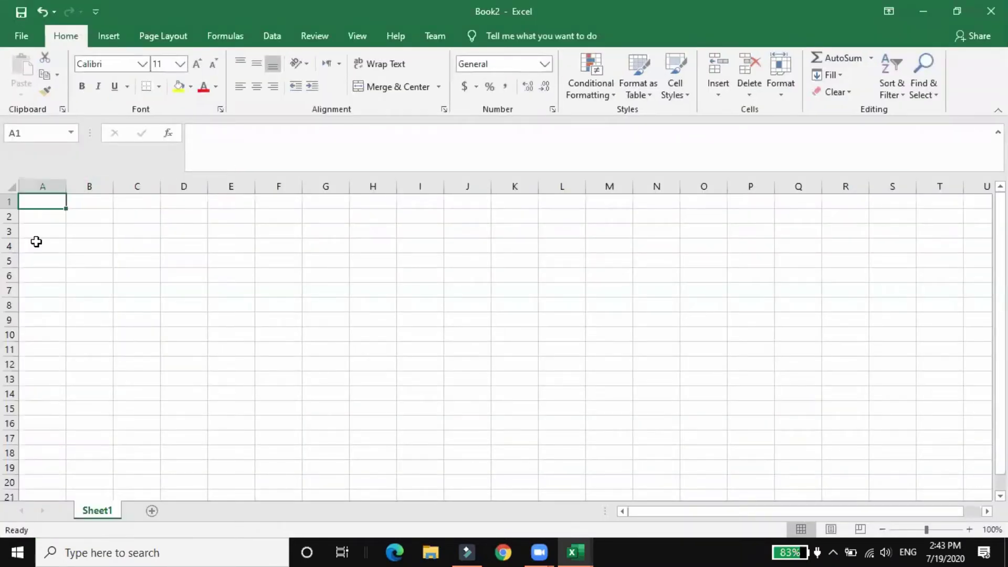
{"action": "type", "text": "A"}
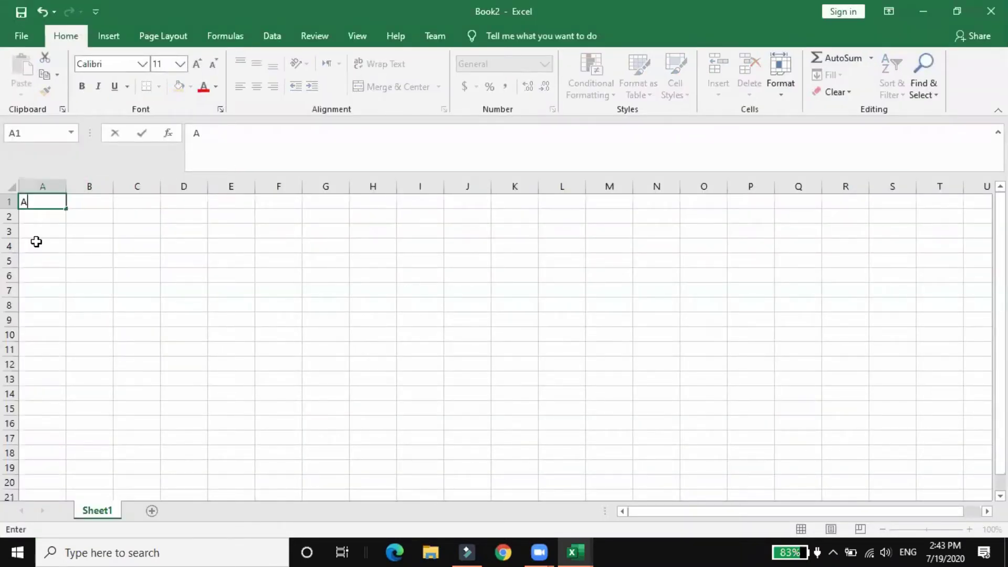
{"action": "key", "text": "Tab"}
{"action": "type", "text": "B"}
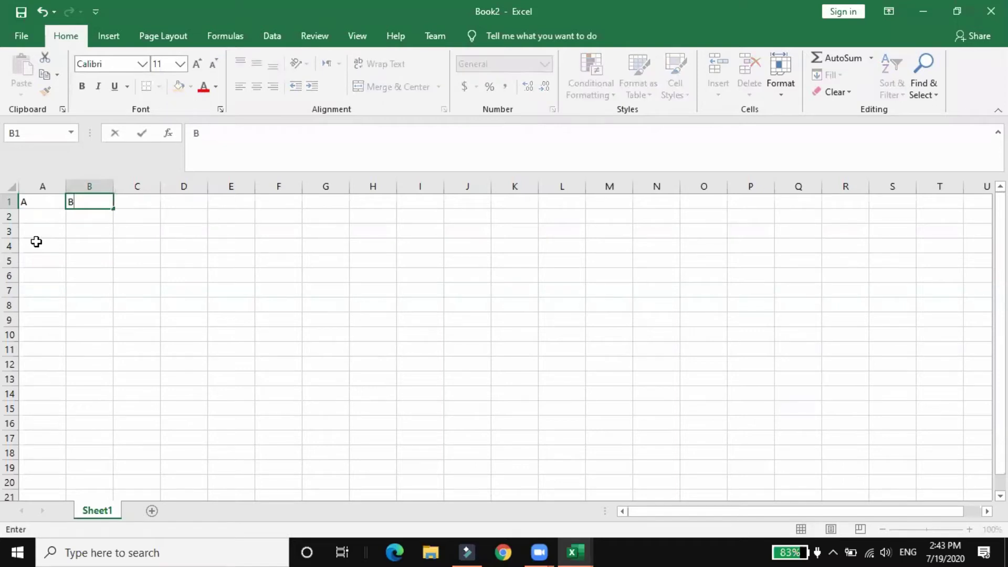
{"action": "key", "text": "Tab"}
{"action": "type", "text": "c"}
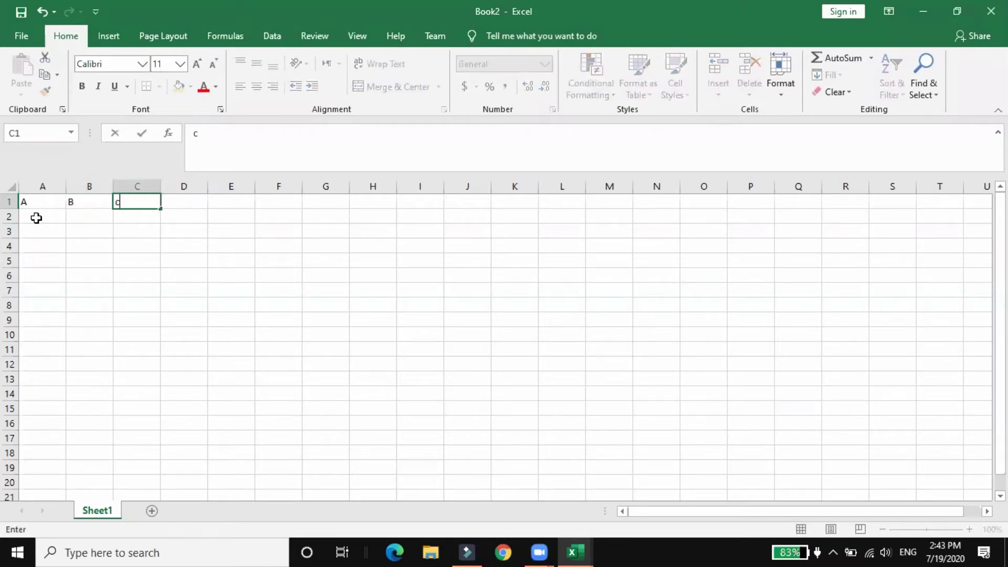
Fill cells A2 to A6 with the values 12, 12, 12, 14 and 150.
{"action": "left_click", "coordinate": [36, 216]}
{"action": "type", "text": "12"}
{"action": "key", "text": "Return"}
{"action": "type", "text": "12"}
{"action": "key", "text": "Return"}
{"action": "type", "text": "12"}
{"action": "key", "text": "Return"}
{"action": "type", "text": "14"}
{"action": "key", "text": "Return"}
{"action": "type", "text": "150"}
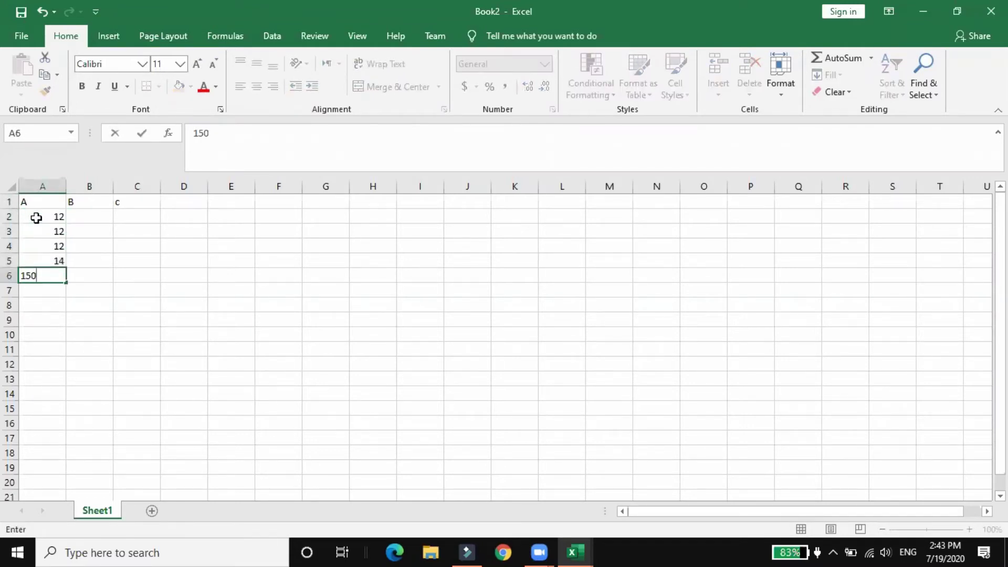
{"action": "key", "text": "Up"}
Fill cells B2 to B6 with the values 13, 24, 25, 26 and 27.
{"action": "key", "text": "Right"}
{"action": "key", "text": "Up"}
{"action": "key", "text": "Up"}
{"action": "key", "text": "Up"}
{"action": "type", "text": "13"}
{"action": "key", "text": "Return"}
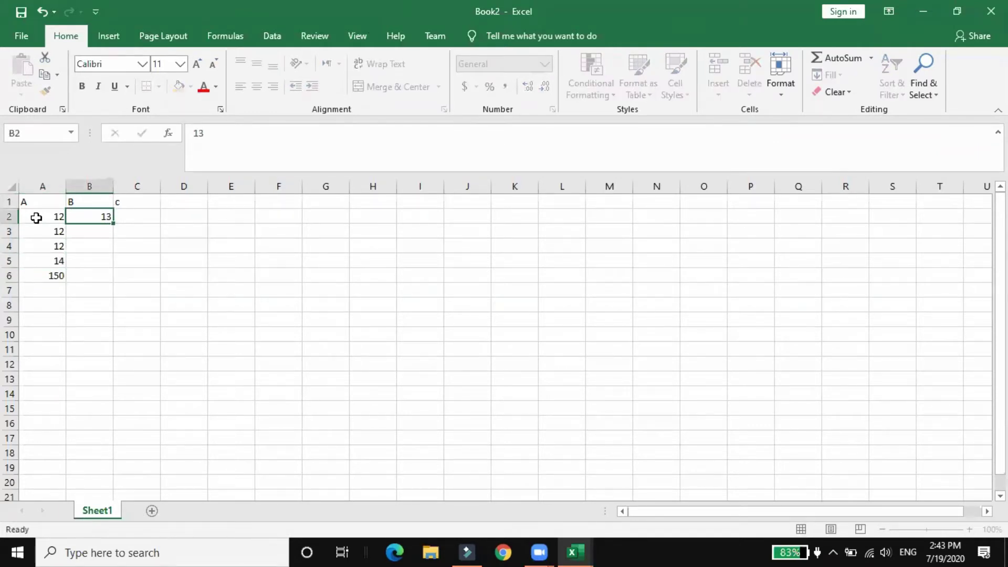
{"action": "type", "text": "24"}
{"action": "key", "text": "Return"}
{"action": "type", "text": "25"}
{"action": "key", "text": "Return"}
{"action": "type", "text": "26"}
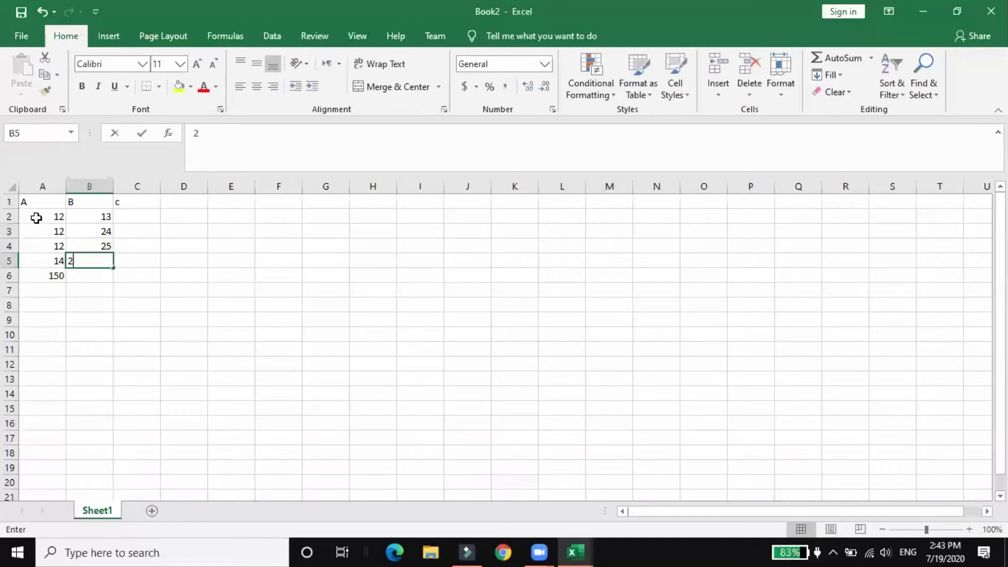
{"action": "key", "text": "Return"}
{"action": "type", "text": "27"}
{"action": "key", "text": "Return"}
Fill cells C2 to C6 with the values 34, 35, 45, 56 and 56.
{"action": "key", "text": "Up"}
{"action": "key", "text": "Up"}
{"action": "key", "text": "Up"}
{"action": "key", "text": "Up"}
{"action": "key", "text": "Up"}
{"action": "key", "text": "Right"}
{"action": "type", "text": "34"}
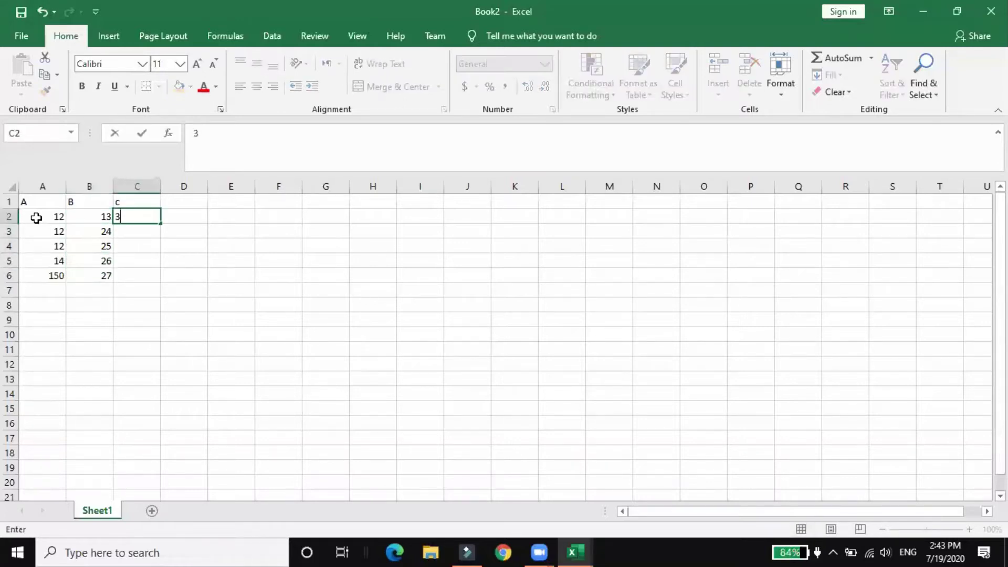
{"action": "key", "text": "Return"}
{"action": "type", "text": "35"}
{"action": "key", "text": "Return"}
{"action": "type", "text": "45"}
{"action": "key", "text": "Return"}
{"action": "type", "text": "56"}
{"action": "key", "text": "Return"}
{"action": "type", "text": "56"}
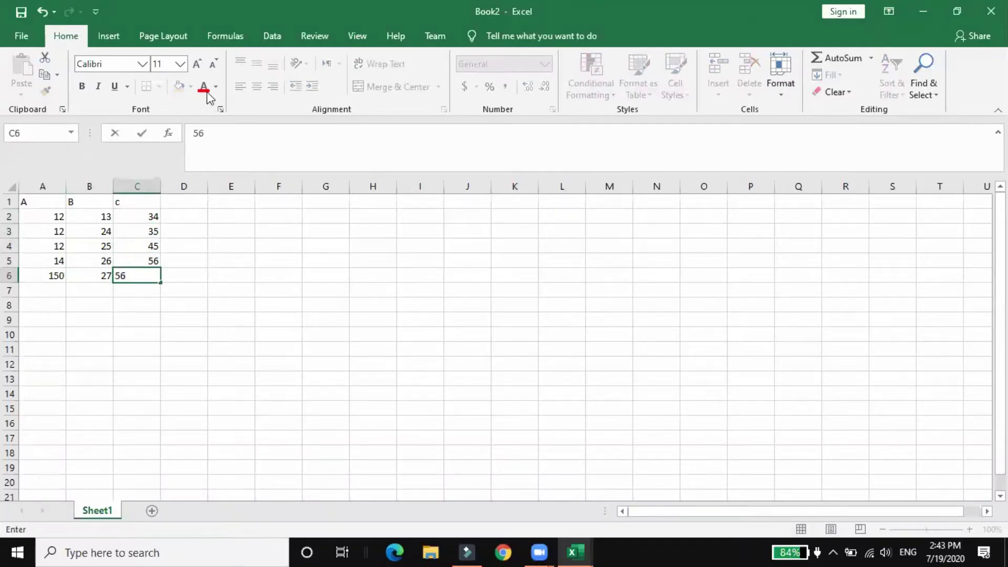
{"action": "left_click", "coordinate": [173, 258]}
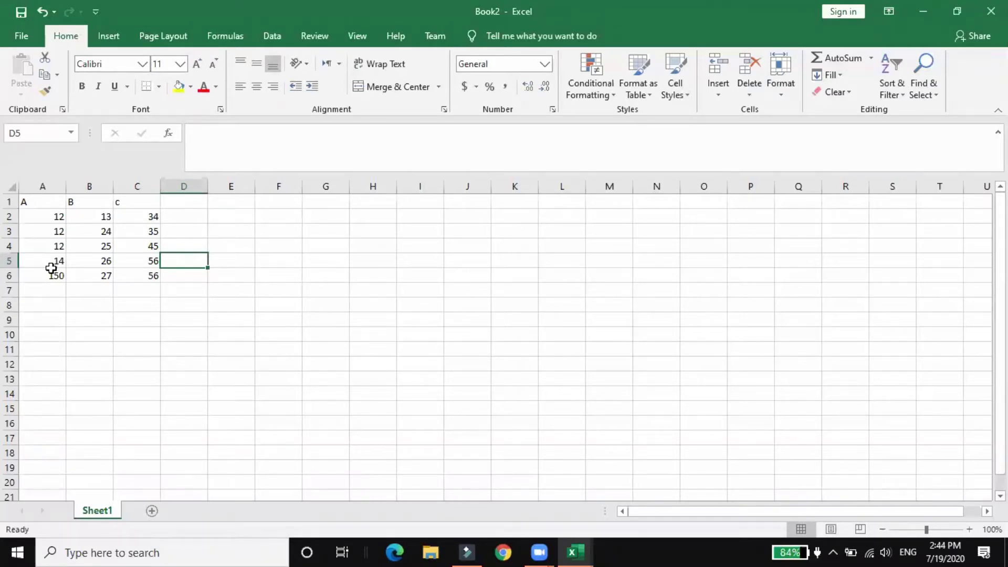
Enter the label Sum in cell A7, directly below the numbers in column A.
{"action": "left_click", "coordinate": [33, 287]}
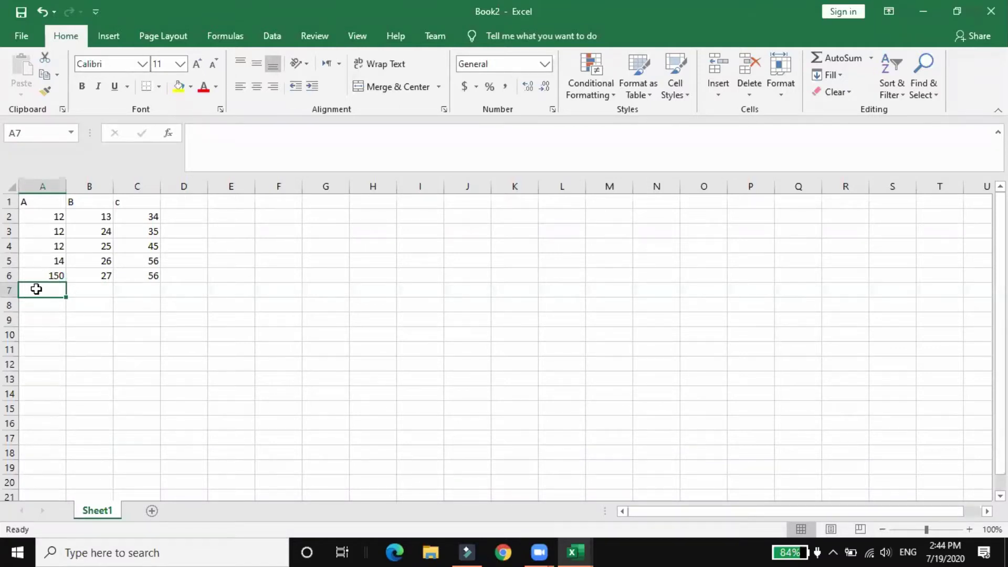
{"action": "type", "text": "Sum"}
{"action": "key", "text": "Return"}
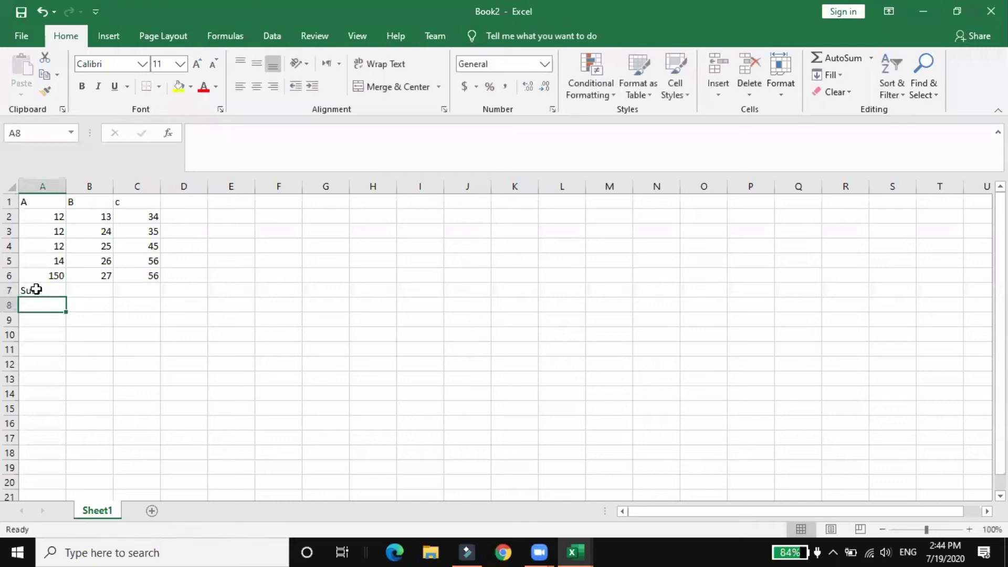
{"action": "left_click", "coordinate": [36, 289]}
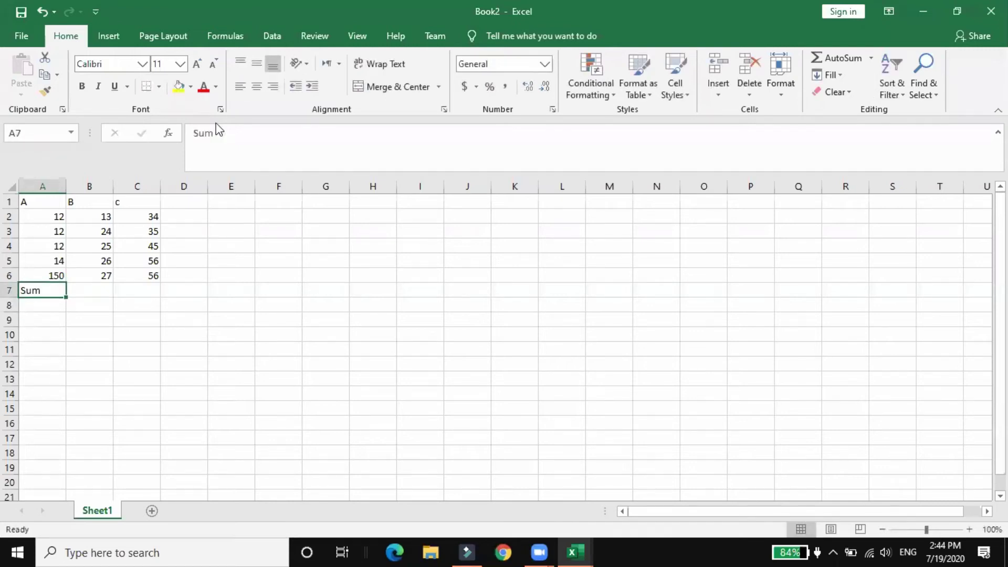
{"action": "left_click", "coordinate": [36, 307]}
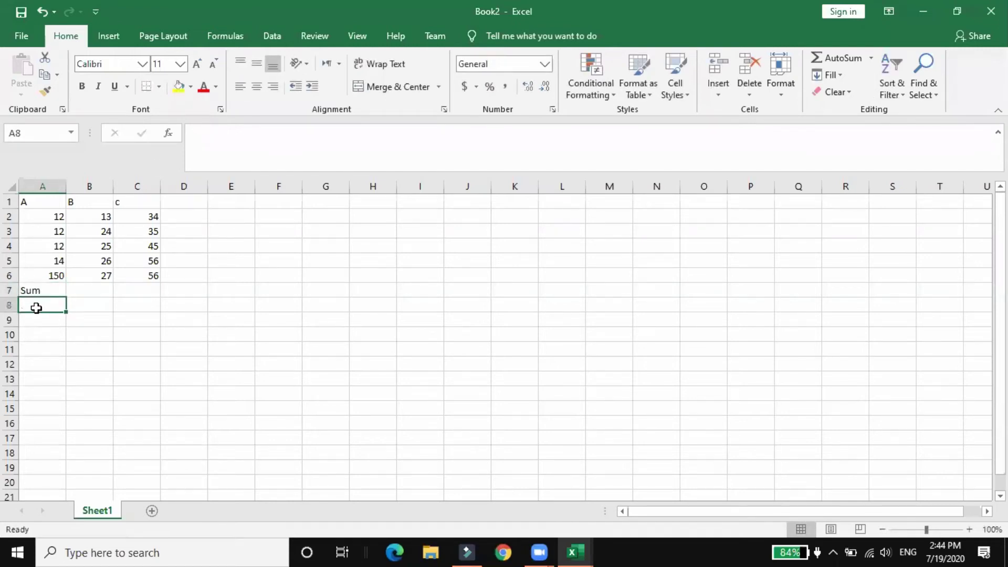
{"action": "left_click", "coordinate": [92, 307]}
{"action": "left_click", "coordinate": [134, 306]}
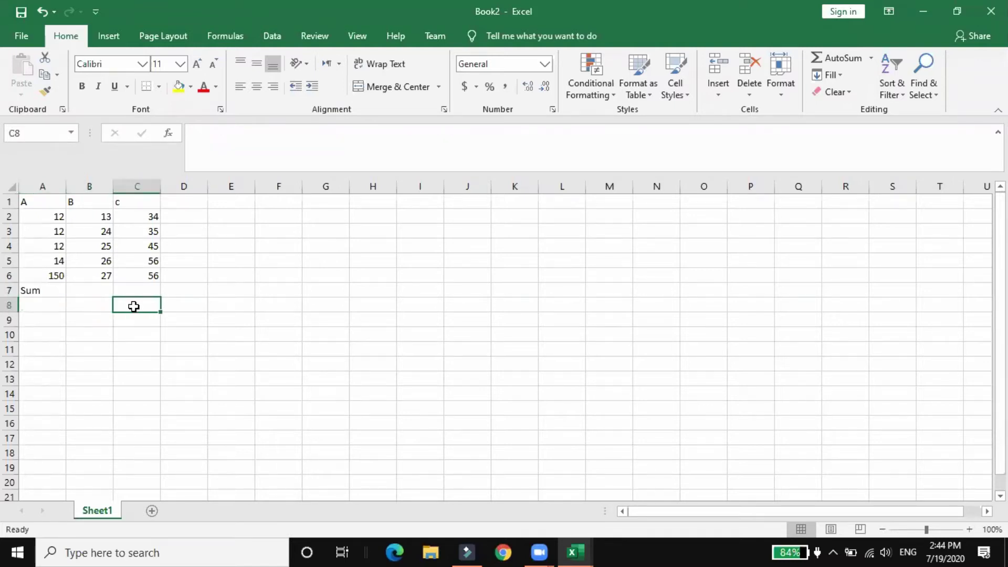
Enter the text a2,23 in cell A8 below the Sum label.
{"action": "left_click", "coordinate": [41, 305]}
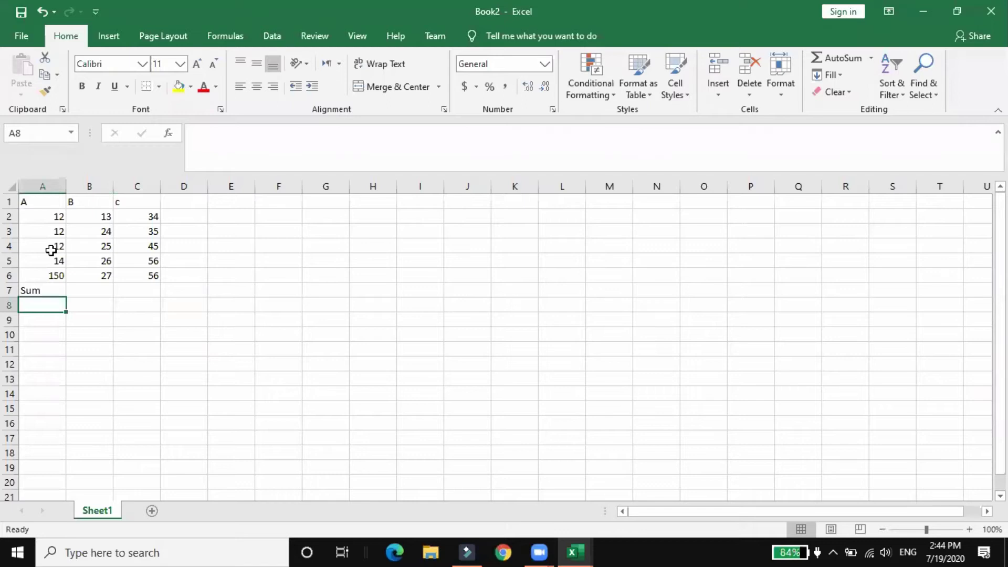
{"action": "left_click", "coordinate": [238, 131]}
{"action": "type", "text": "="}
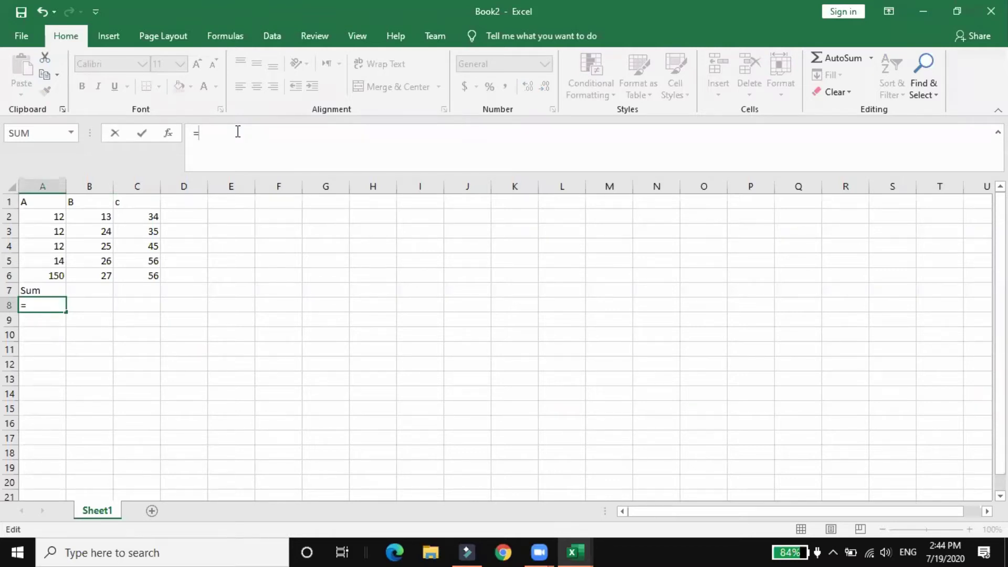
{"action": "key", "text": "BackSpace"}
{"action": "type", "text": "a2,23"}
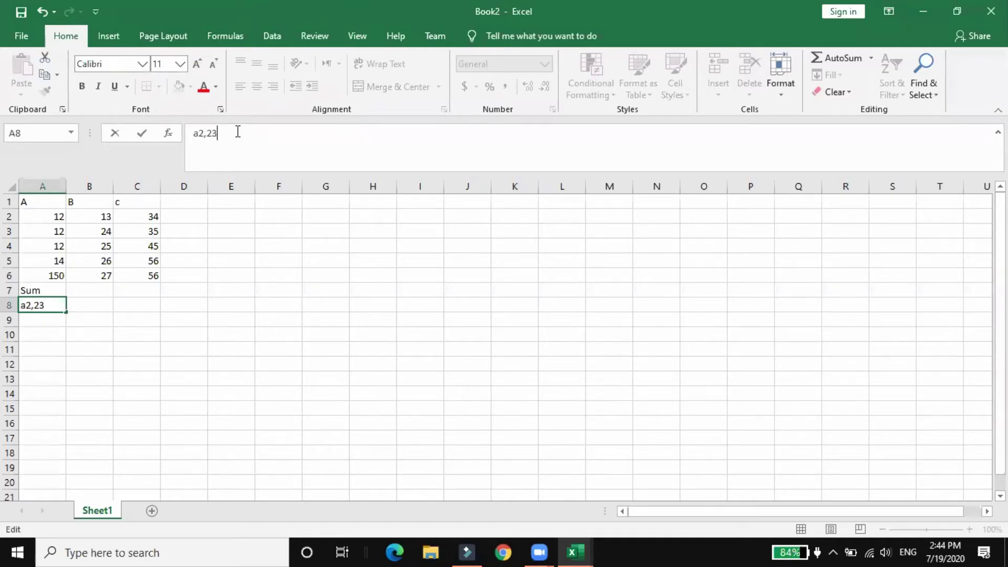
{"action": "key", "text": "Return"}
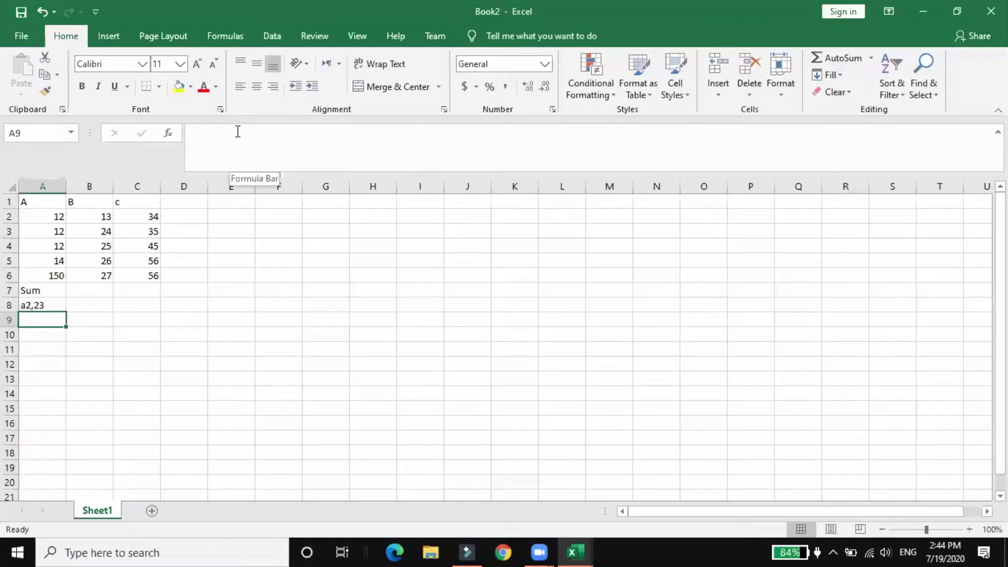
Rewrite the content of cell A8 as the formula =Sum(a2,a3,a4,a5,a6) to add up the numbers in column A.
{"action": "left_click", "coordinate": [45, 308]}
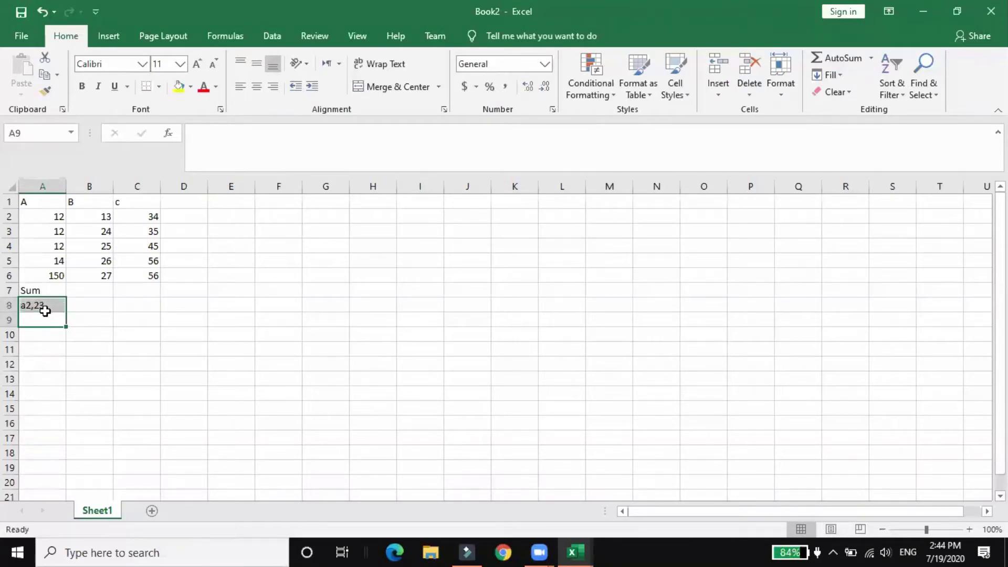
{"action": "left_click", "coordinate": [191, 132]}
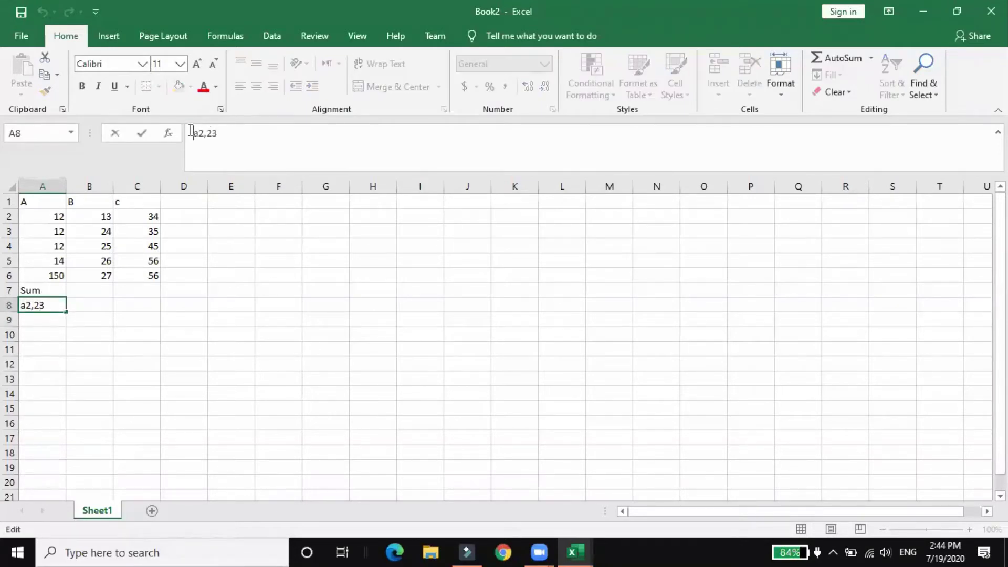
{"action": "type", "text": "="}
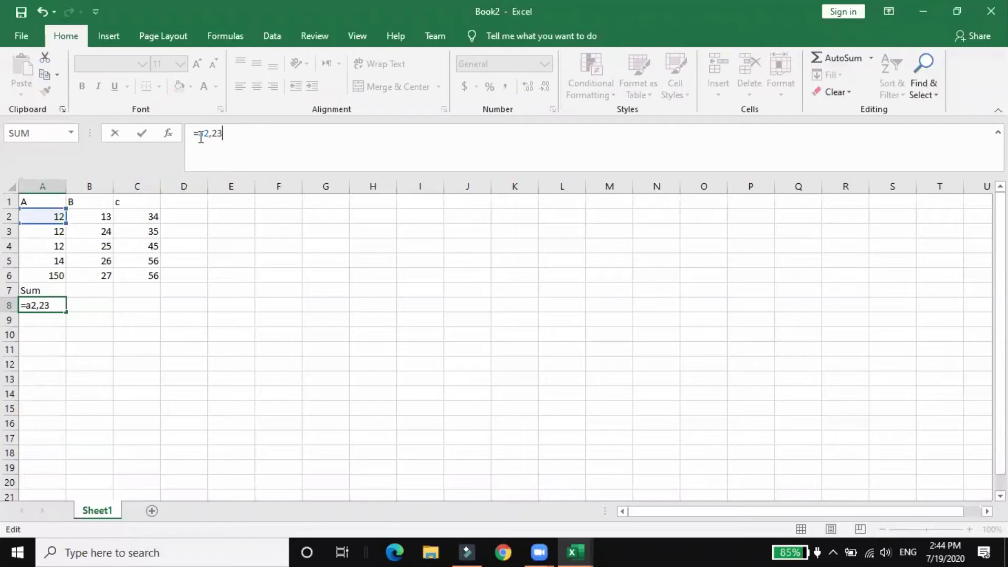
{"action": "type", "text": "Sum"}
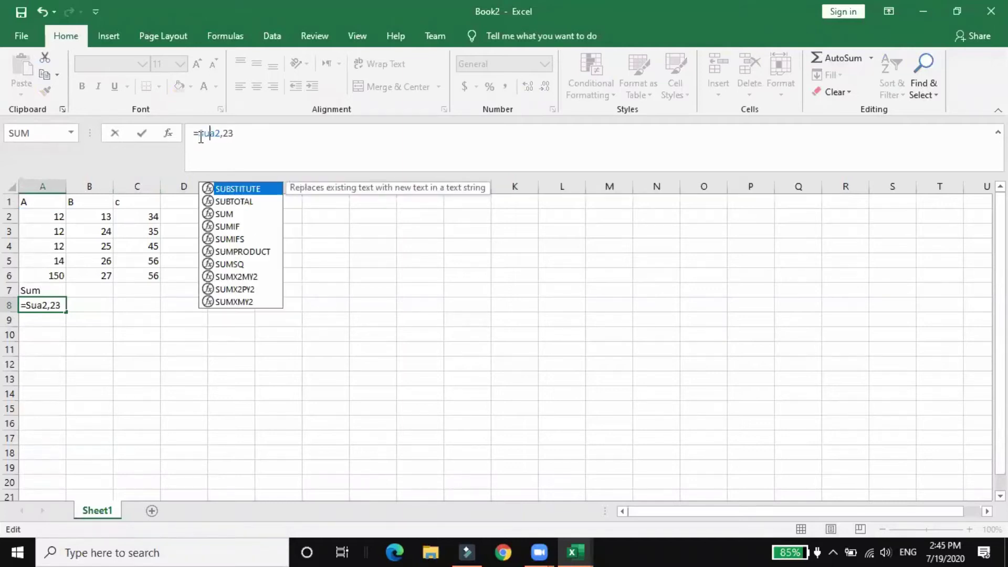
{"action": "type", "text": "("}
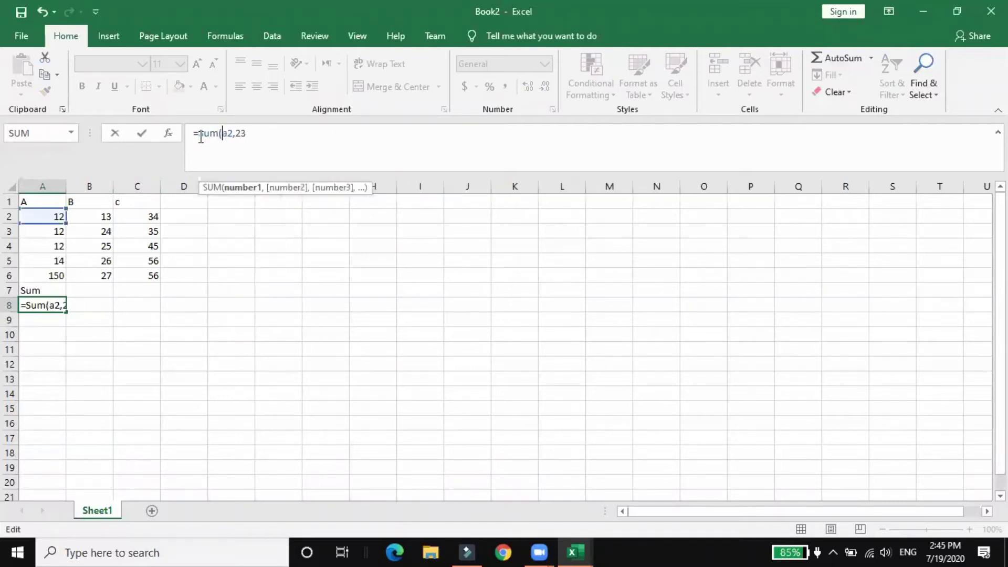
{"action": "left_click", "coordinate": [264, 140]}
{"action": "key", "text": "BackSpace"}
{"action": "key", "text": "BackSpace"}
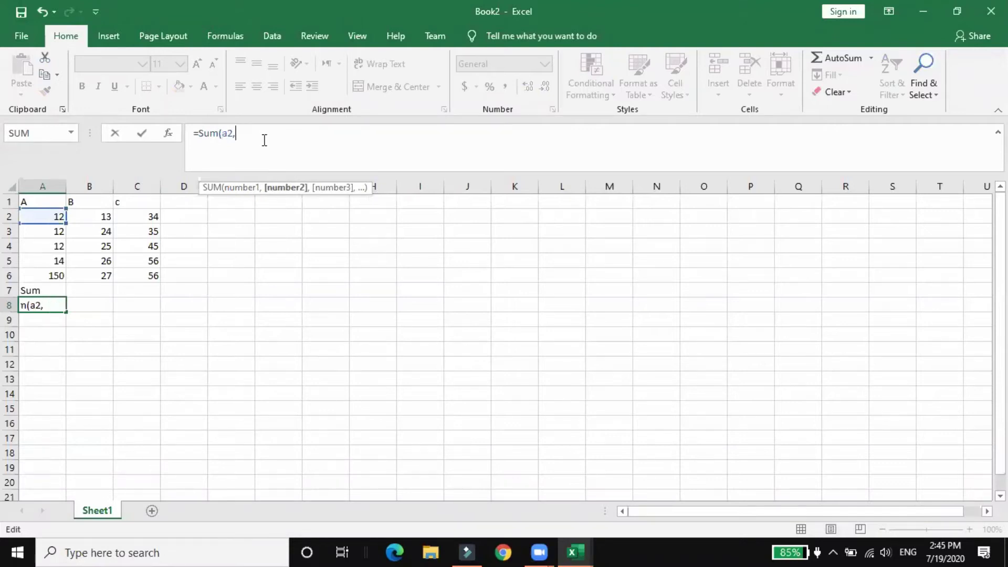
{"action": "type", "text": "a3"}
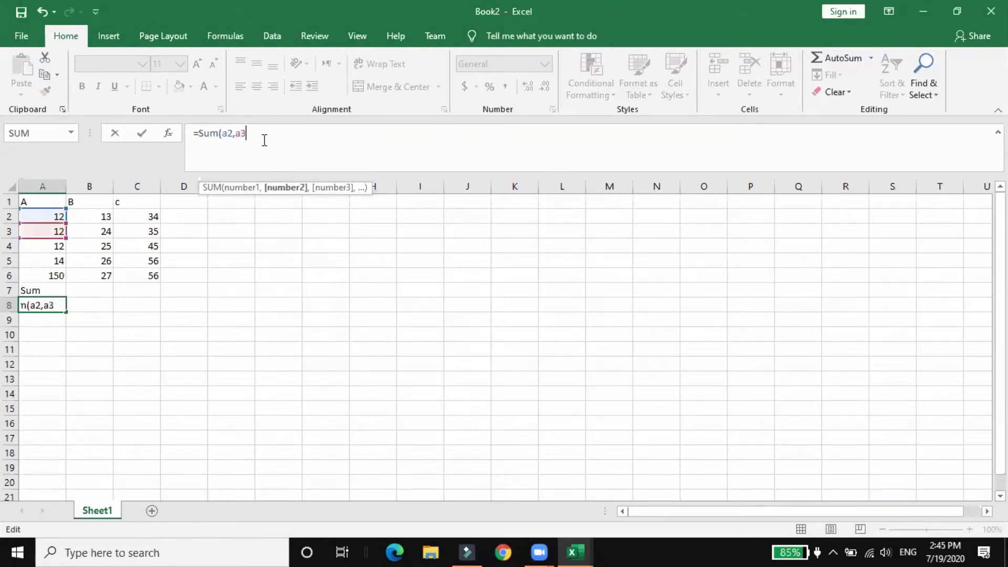
{"action": "type", "text": ",a4,a5"}
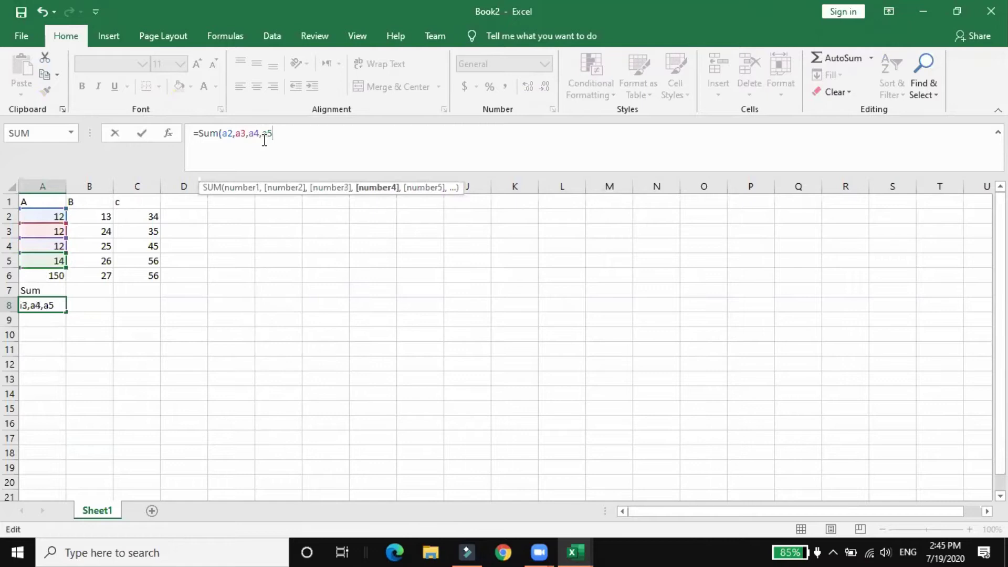
{"action": "type", "text": ",a6"}
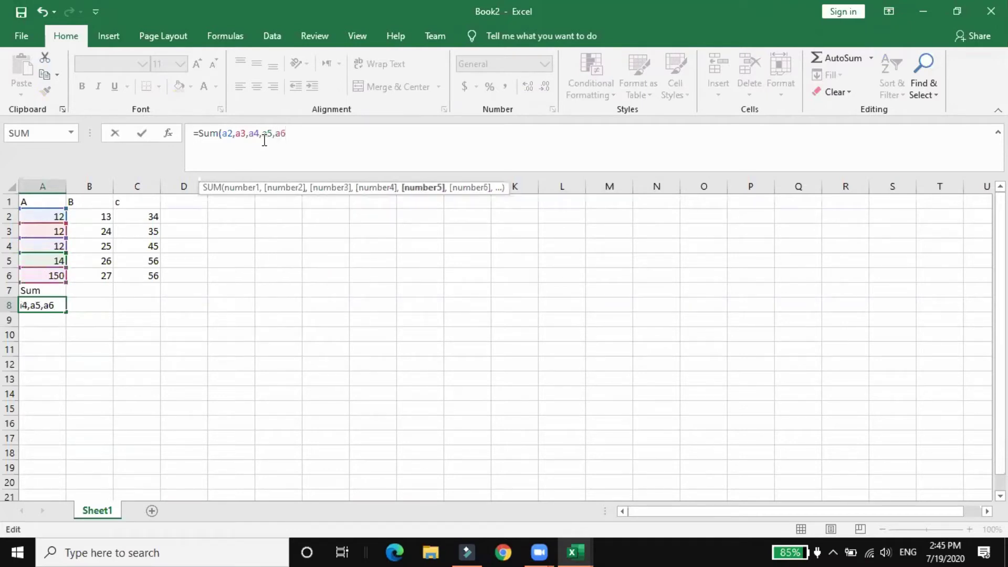
{"action": "type", "text": ")"}
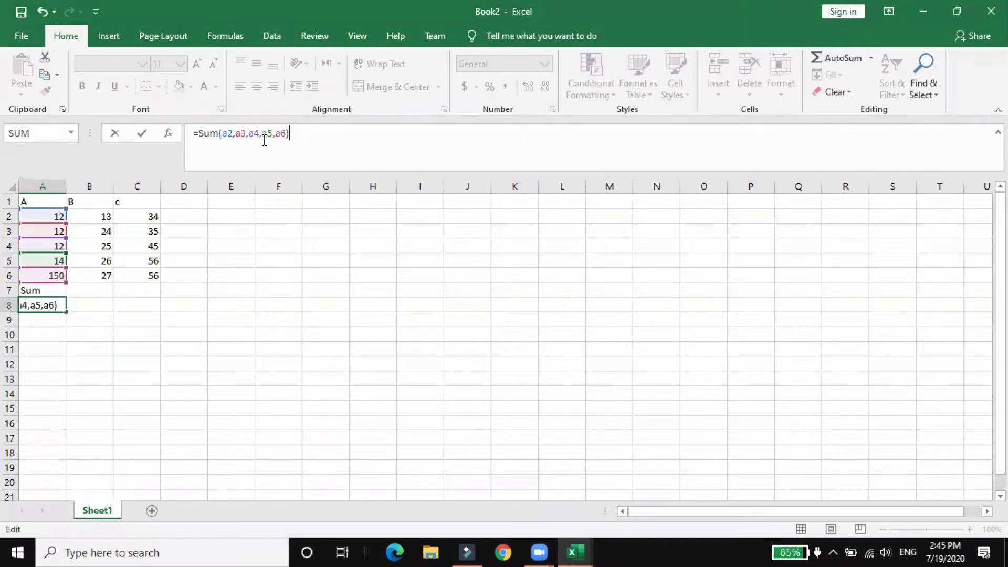
{"action": "key", "text": "Return"}
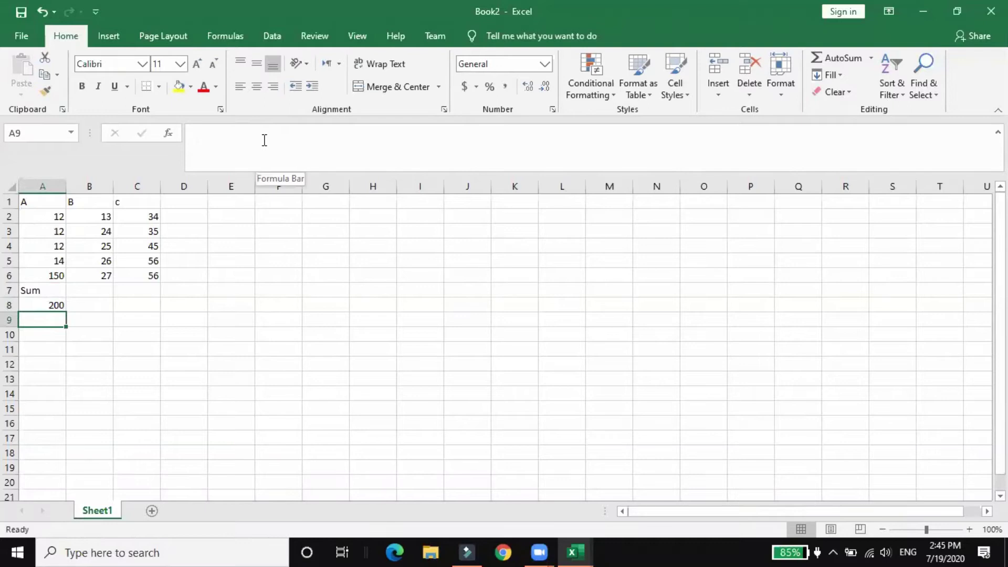
Enter the formula =sum(b2:b6) in cell B8 to total the numbers in column B as a range.
{"action": "left_click", "coordinate": [53, 303]}
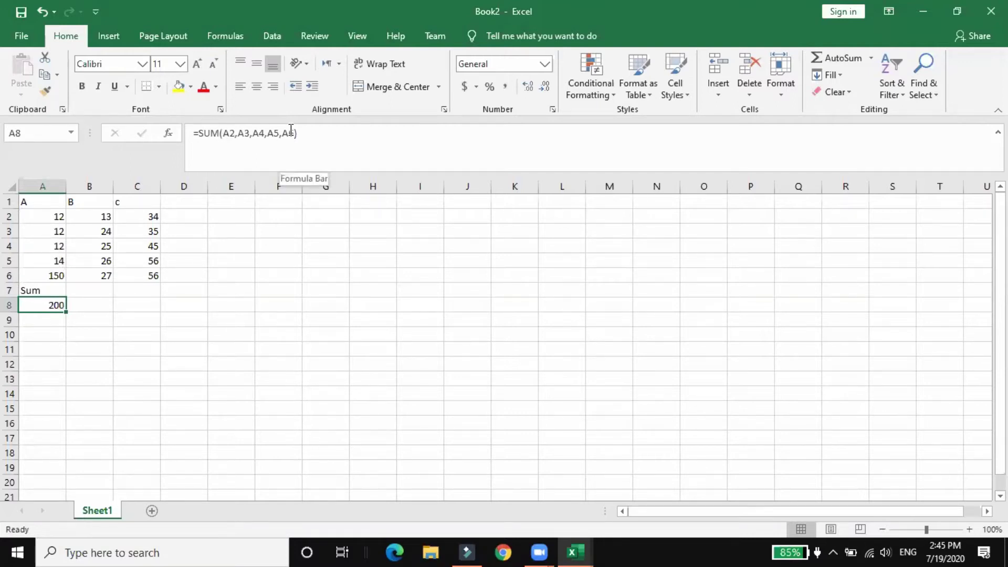
{"action": "left_click", "coordinate": [81, 304]}
{"action": "left_click", "coordinate": [247, 149]}
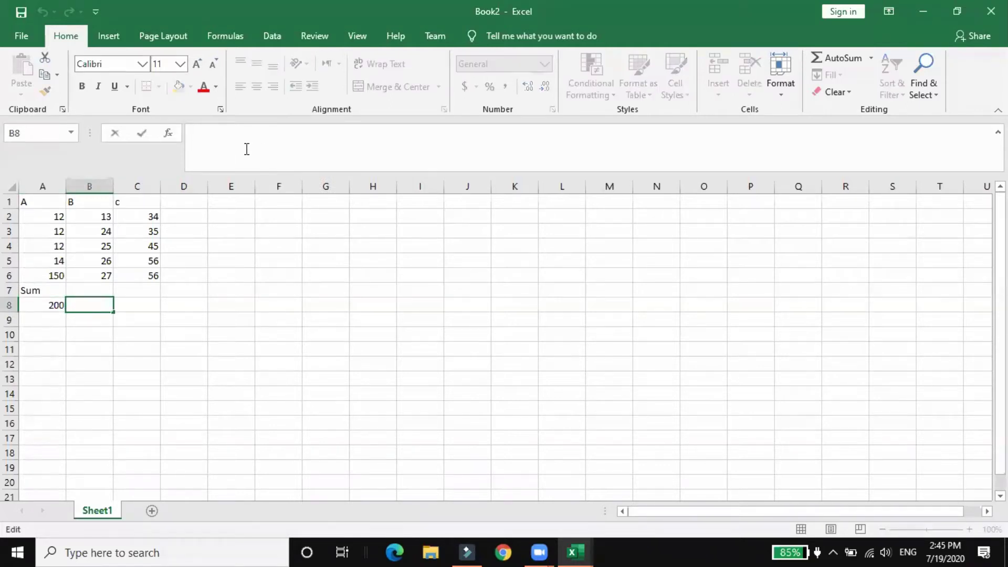
{"action": "type", "text": "=sum"}
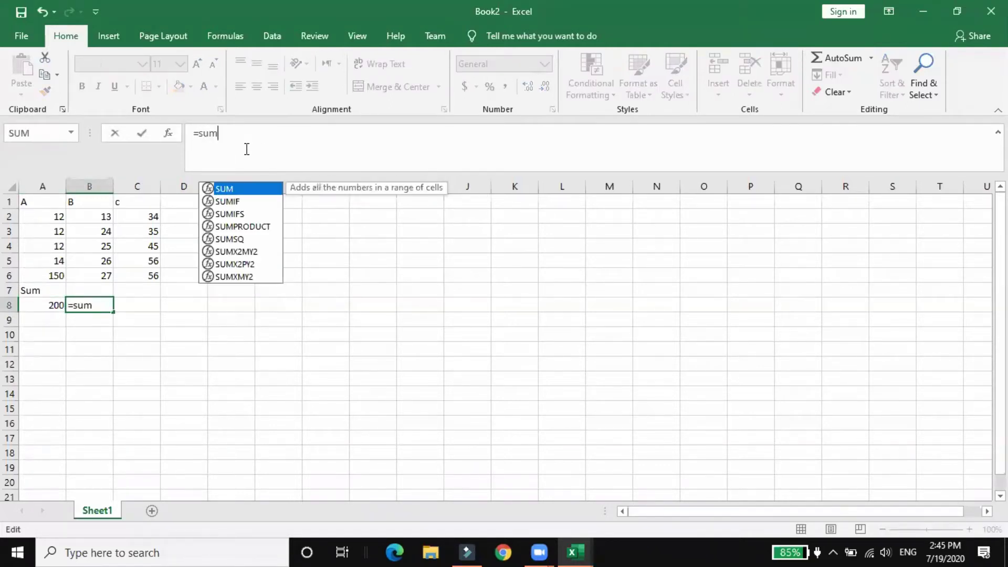
{"action": "type", "text": "("}
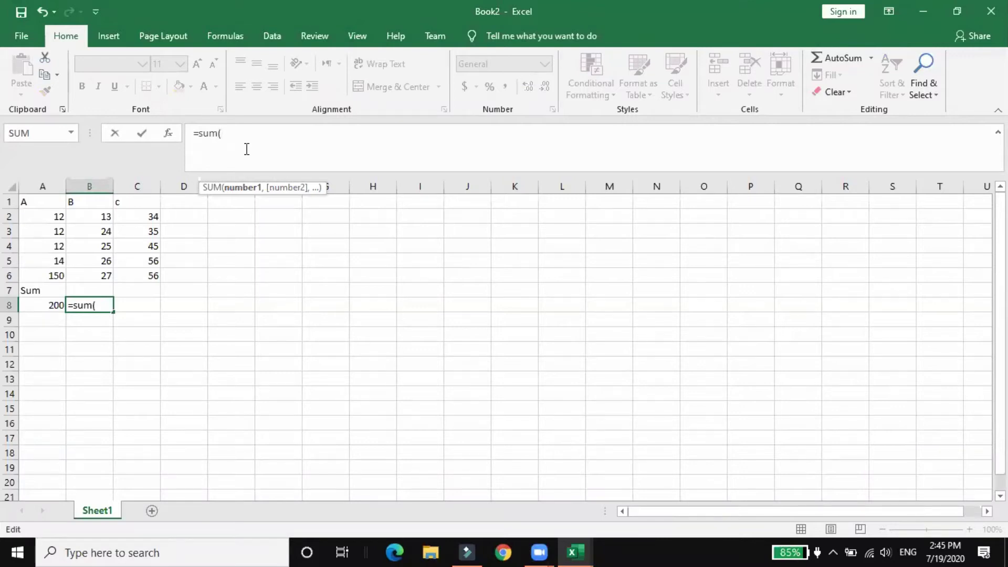
{"action": "type", "text": "b2"}
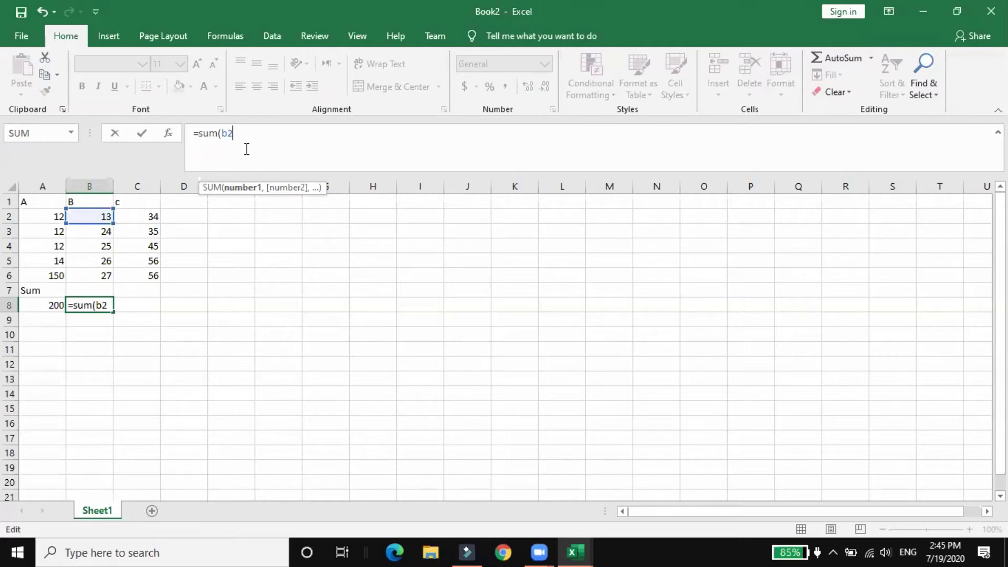
{"action": "type", "text": ":"}
{"action": "left_click", "coordinate": [11, 276]}
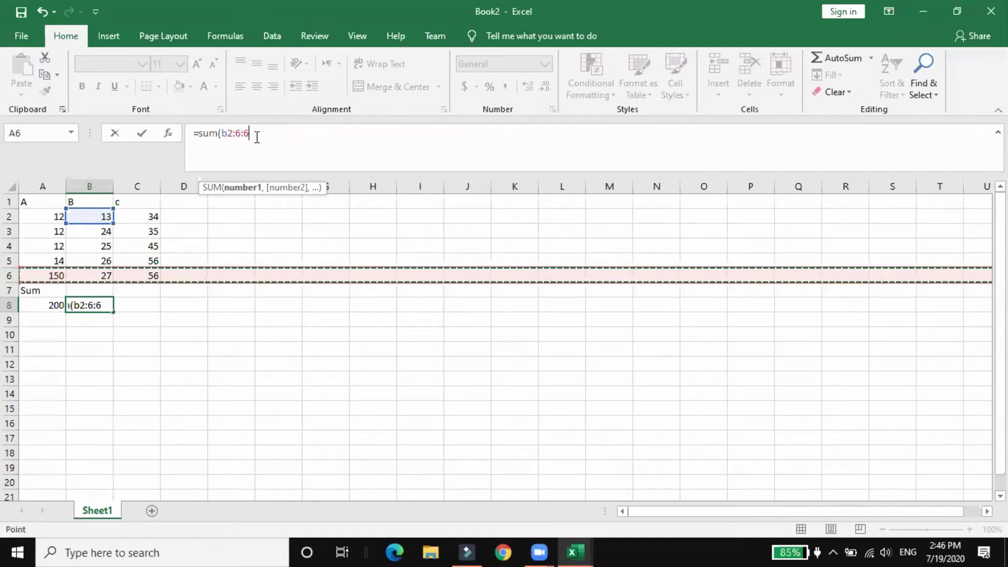
{"action": "key", "text": "BackSpace"}
{"action": "key", "text": "BackSpace"}
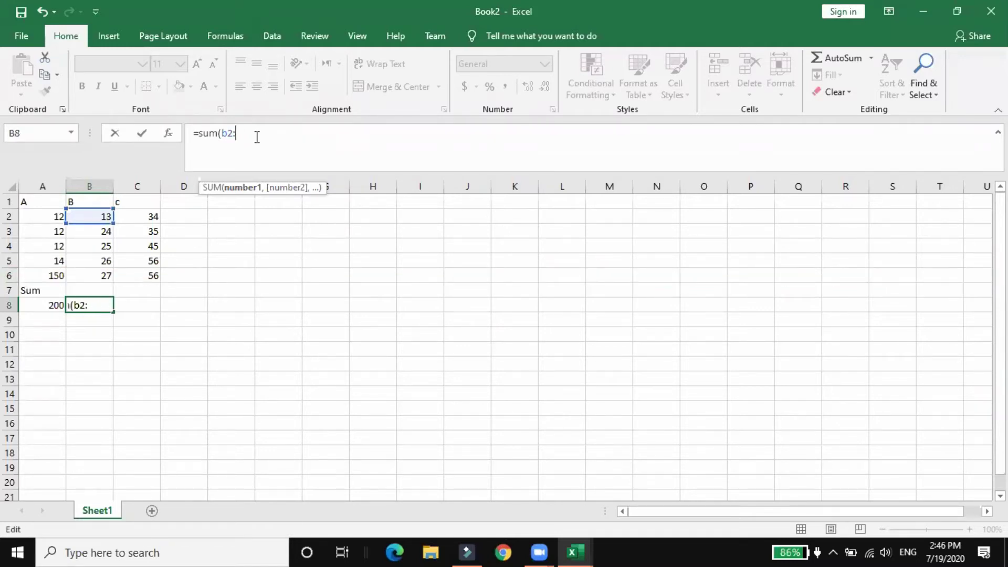
{"action": "type", "text": "b6"}
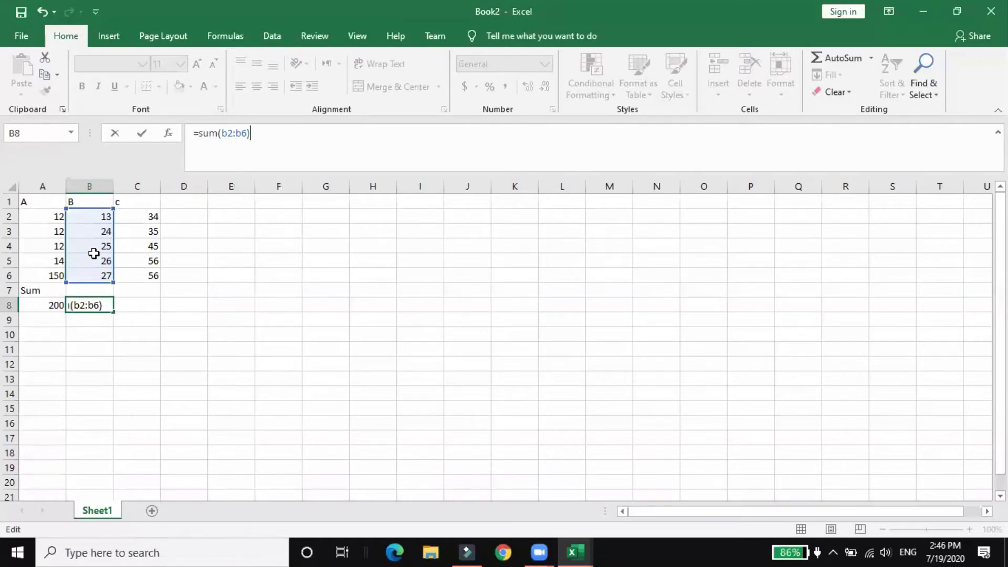
{"action": "key", "text": "Return"}
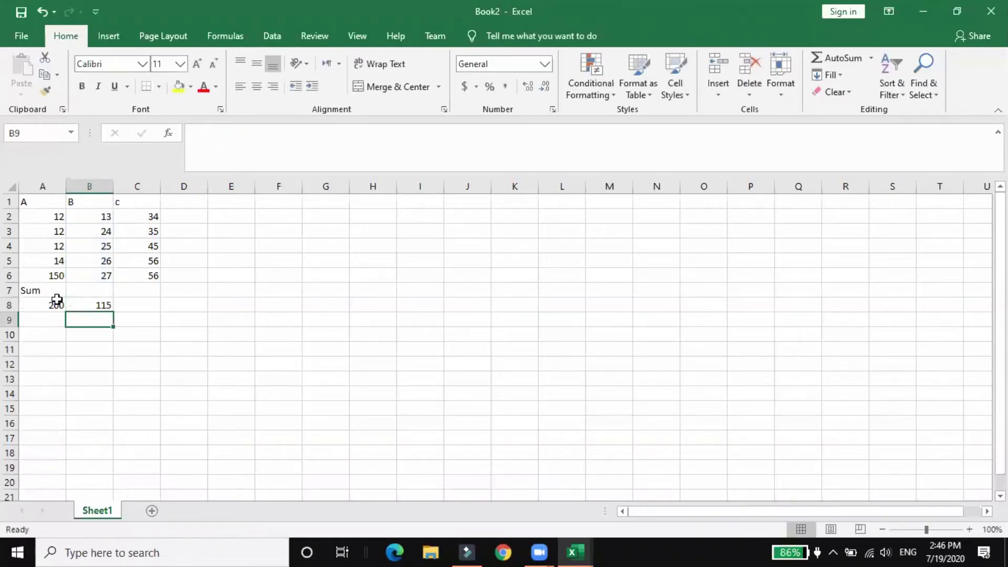
Enter the formula =sum(a2,a6) in cell A9 to add only the first and last numbers of column A.
{"action": "left_click", "coordinate": [46, 323]}
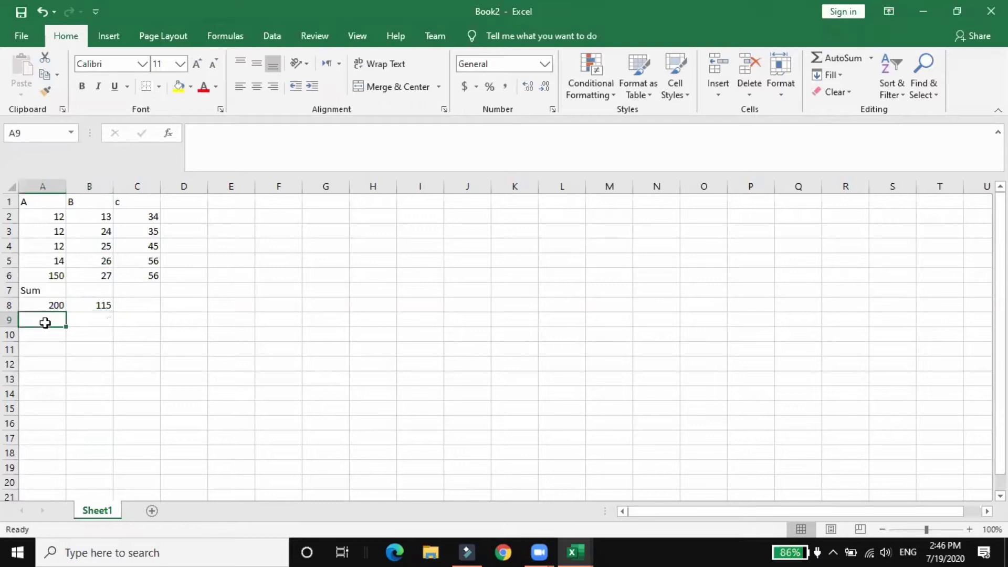
{"action": "left_click", "coordinate": [232, 142]}
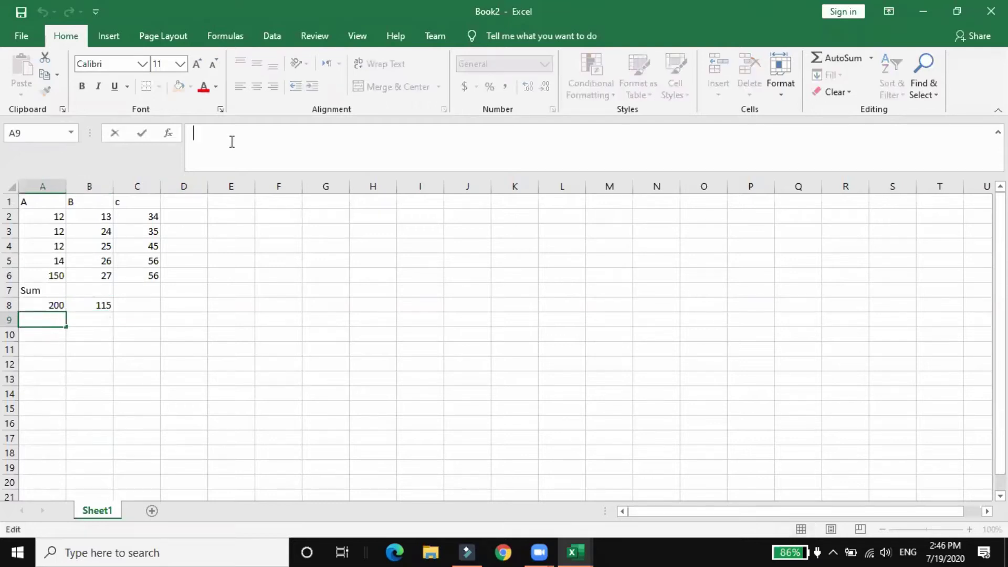
{"action": "type", "text": "="}
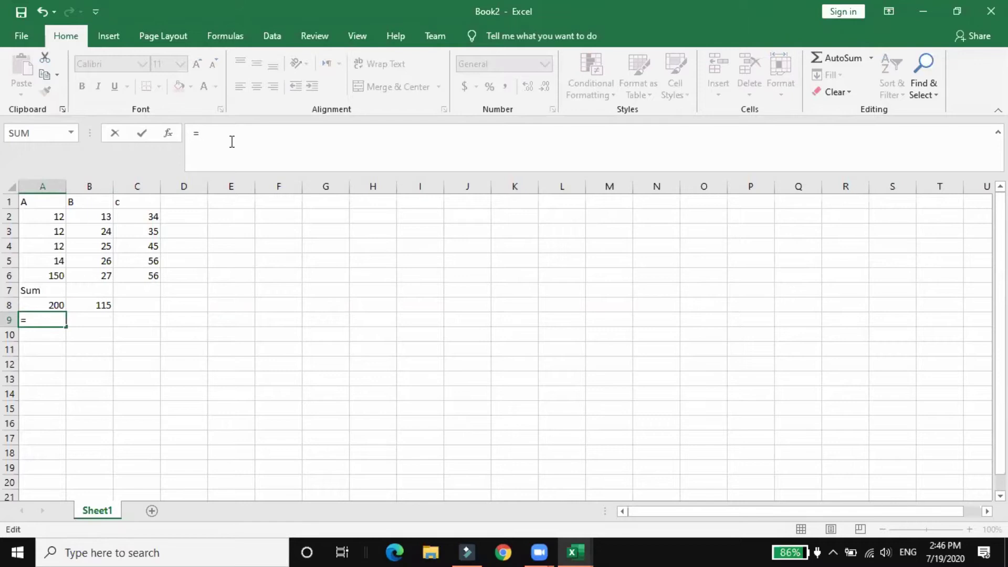
{"action": "type", "text": "sum(a1"}
{"action": "key", "text": "BackSpace"}
{"action": "type", "text": "2"}
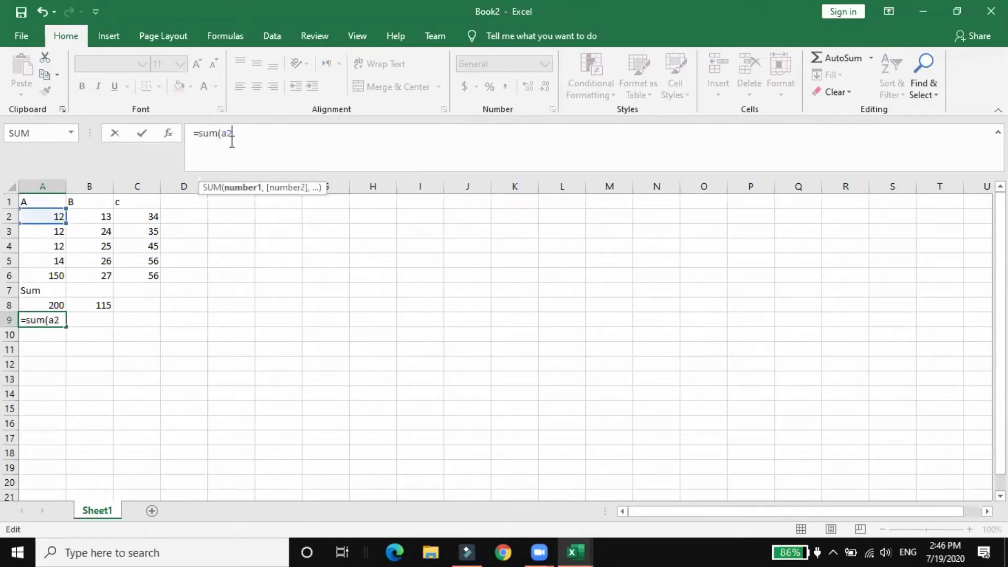
{"action": "type", "text": ",a6"}
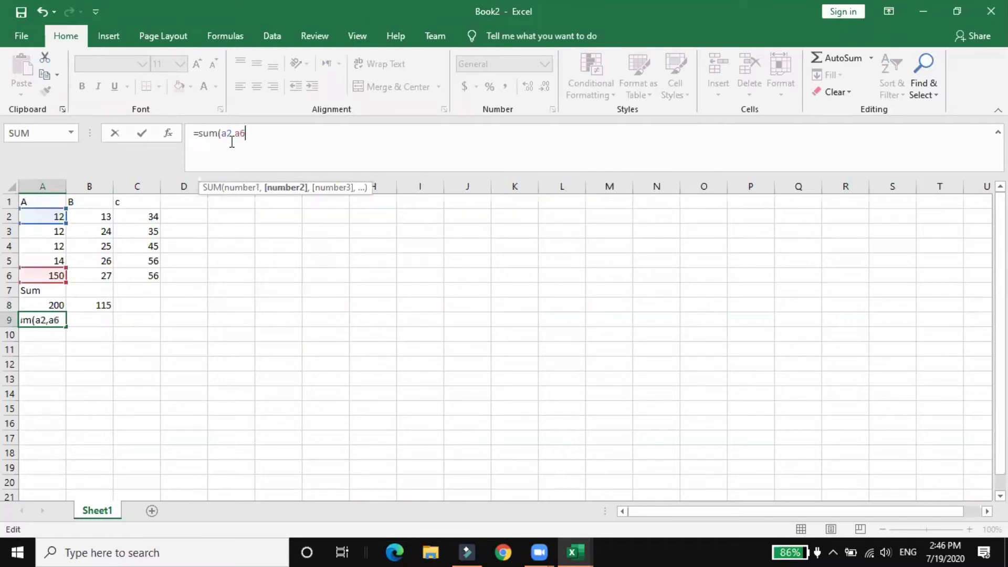
{"action": "key", "text": "Return"}
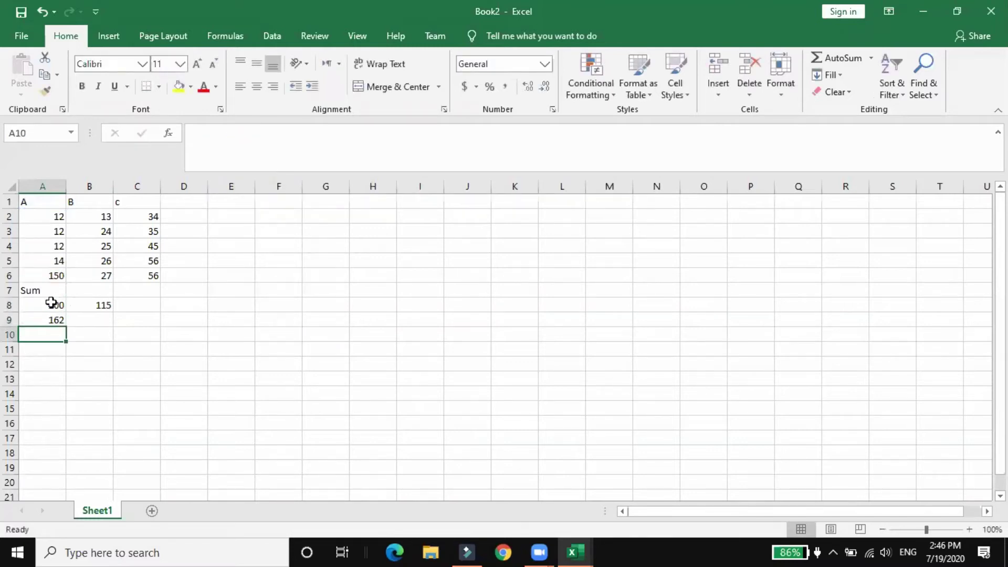
Compare the formulas in A8 and A9, and change the one in A9 to the range form =SUM(A2:A6).
{"action": "left_click", "coordinate": [42, 317]}
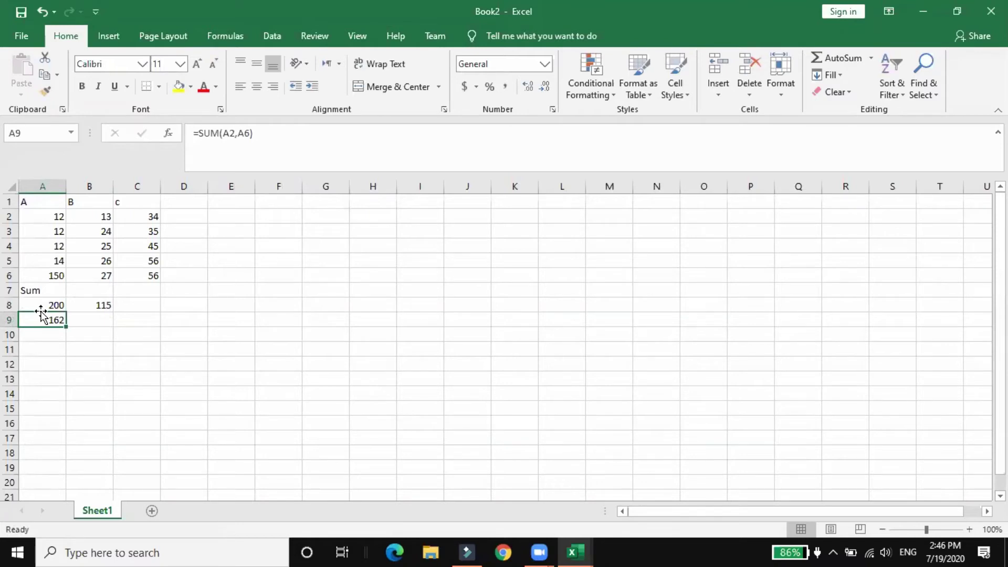
{"action": "left_click", "coordinate": [44, 303]}
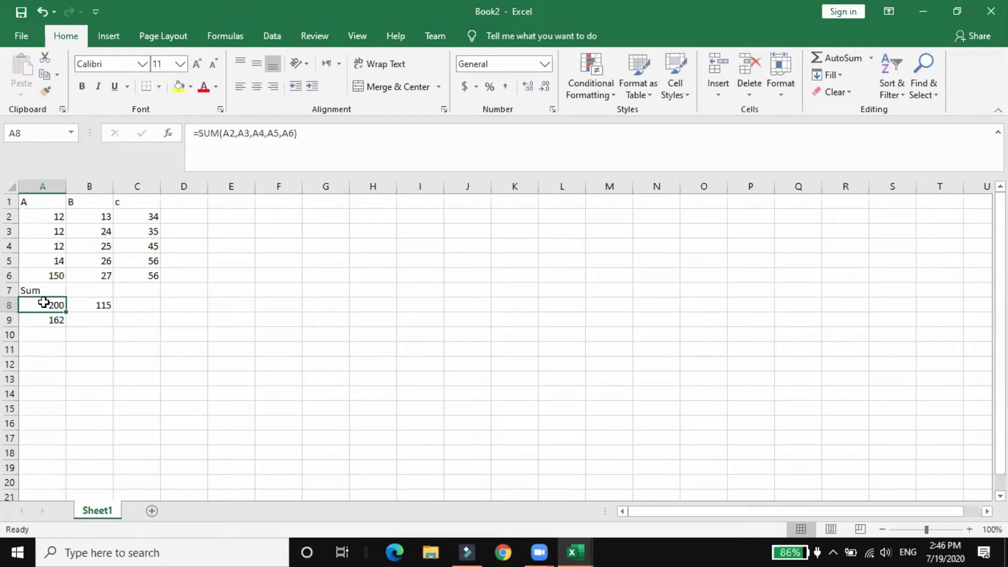
{"action": "left_click", "coordinate": [48, 322]}
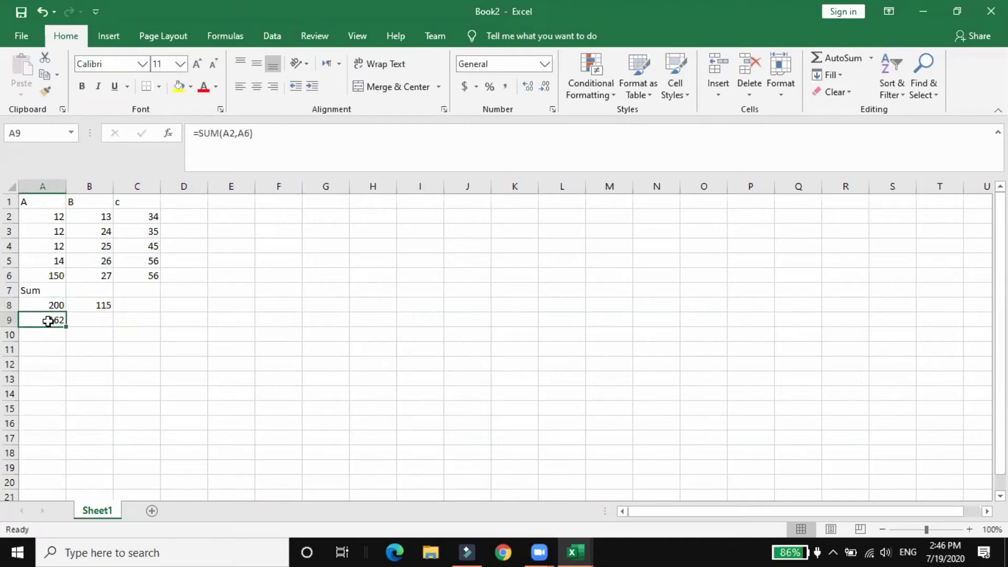
{"action": "left_click", "coordinate": [244, 133]}
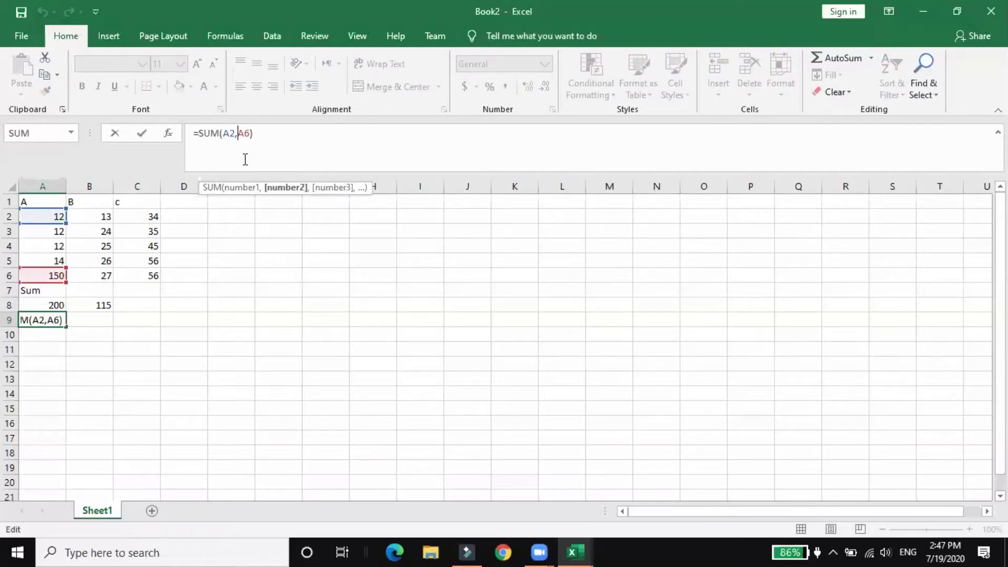
{"action": "key", "text": "BackSpace"}
{"action": "type", "text": ":"}
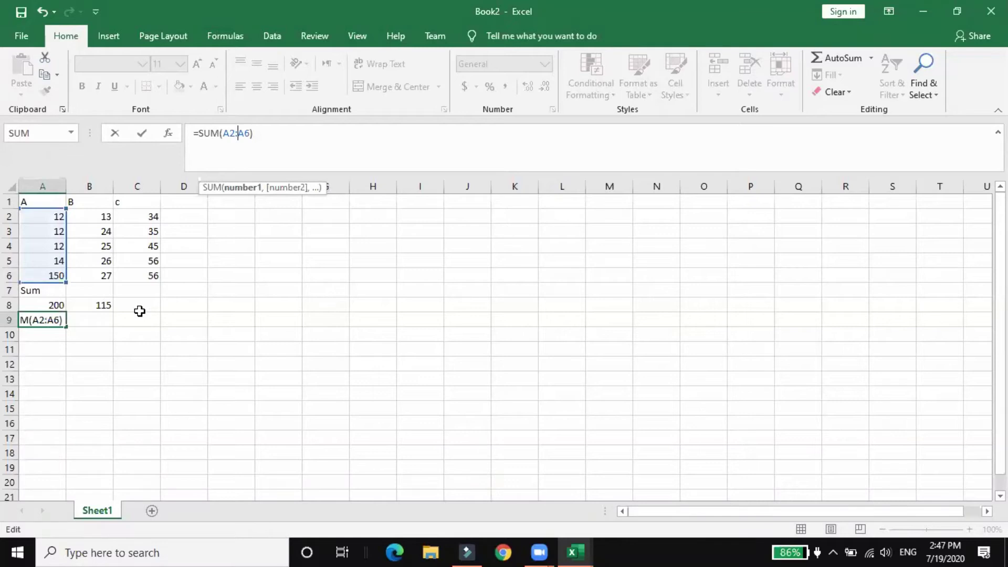
{"action": "key", "text": "Return"}
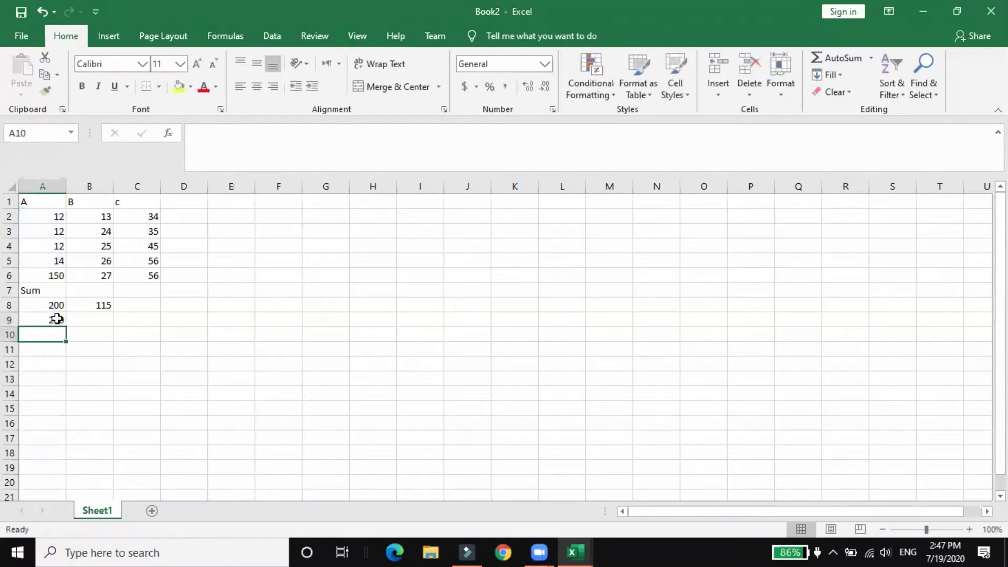
Enter the formula =sum(c6,a4) in cell A10 to add two cells from different columns, and check its formula.
{"action": "left_click", "coordinate": [220, 138]}
{"action": "type", "text": "=sum("}
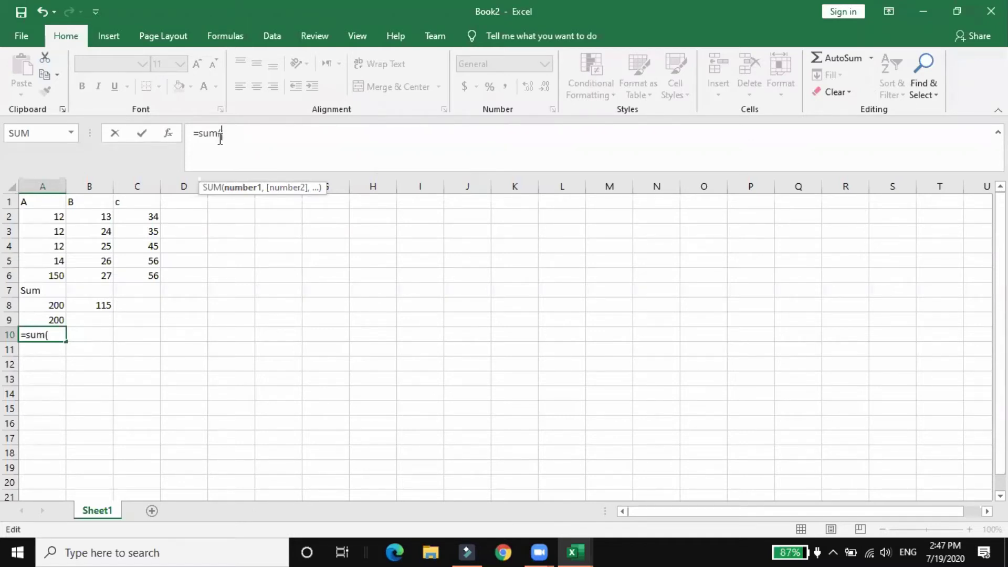
{"action": "type", "text": "c"}
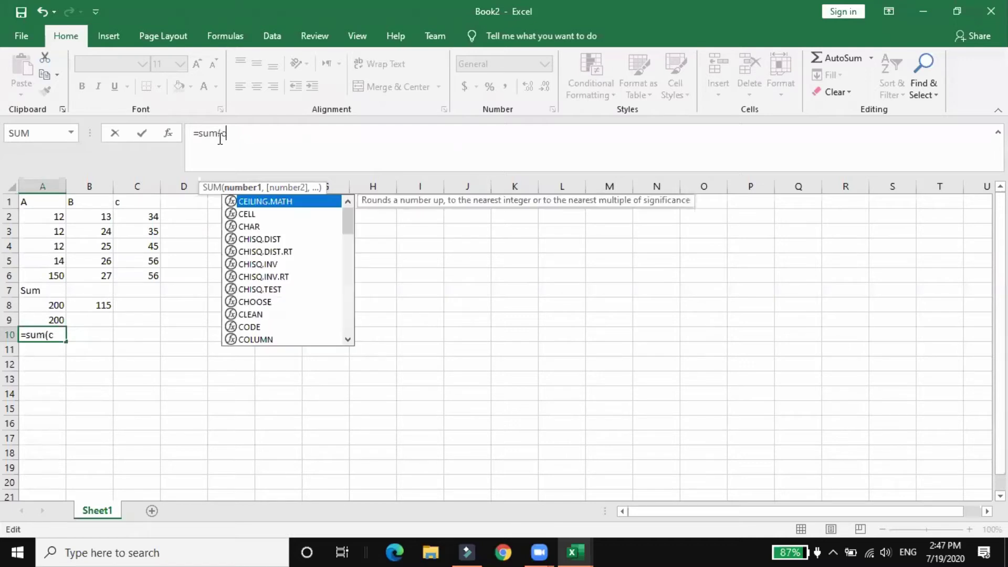
{"action": "type", "text": "6"}
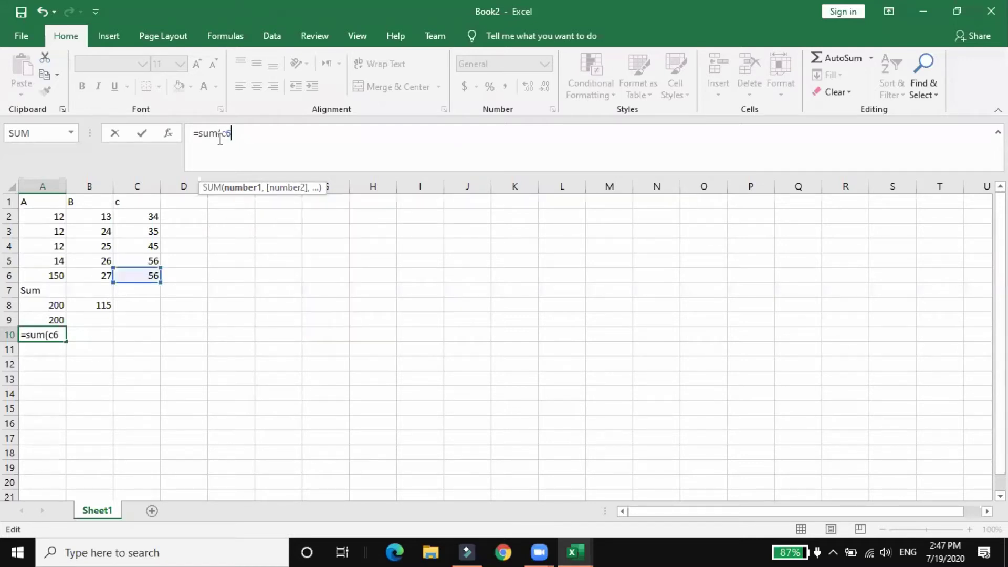
{"action": "type", "text": ","}
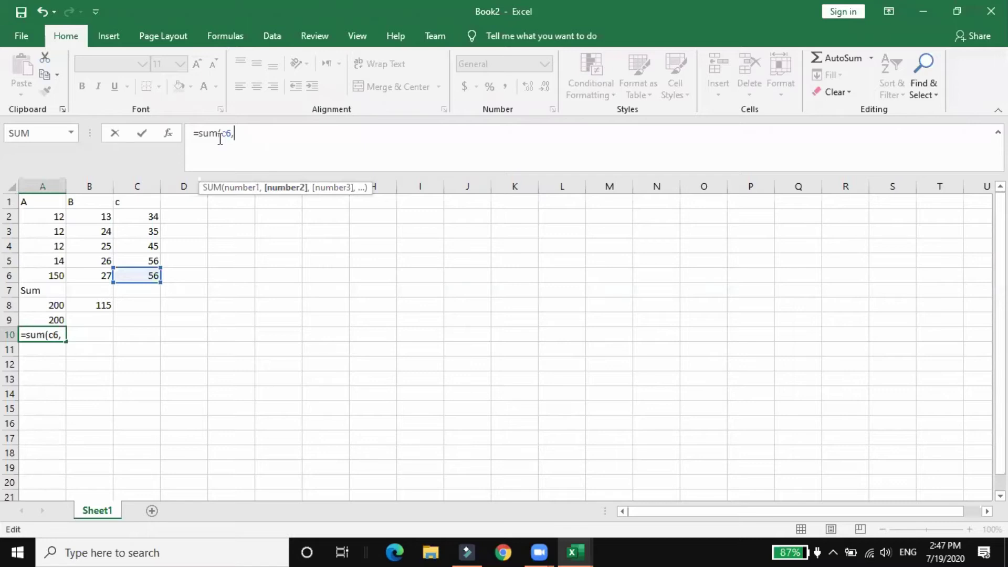
{"action": "type", "text": "a4"}
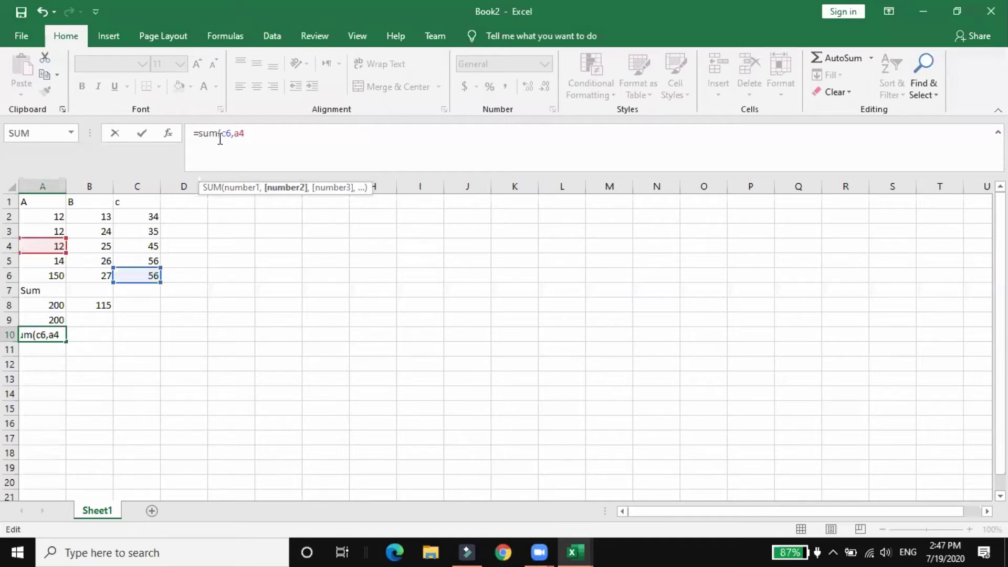
{"action": "type", "text": ")"}
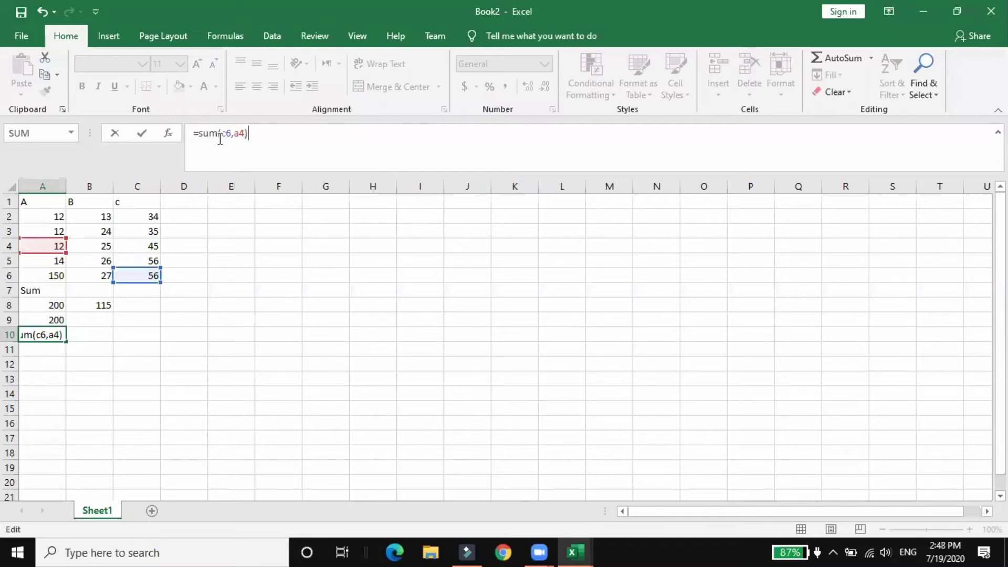
{"action": "key", "text": "Return"}
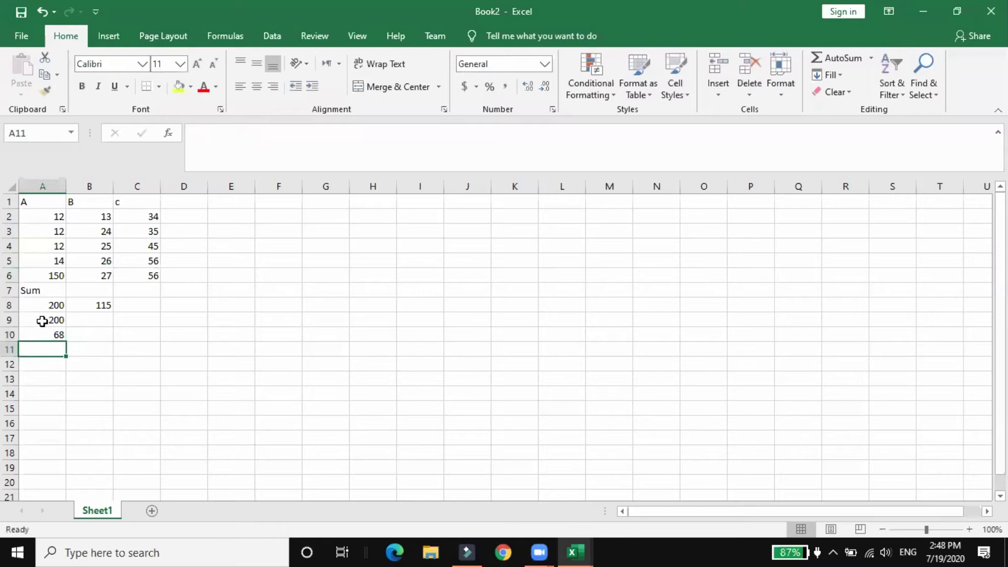
{"action": "left_click", "coordinate": [34, 332]}
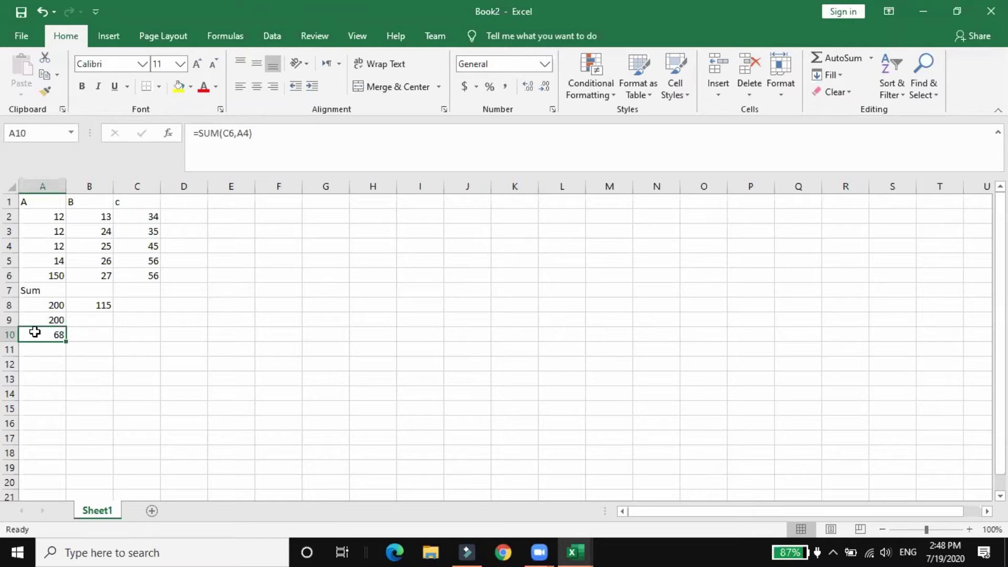
Enter the formula =sum(a2,a3,a4,a5,a6,10,20,26,67) in cell B9 to add individually listed cells and constant numbers together.
{"action": "left_click", "coordinate": [99, 322]}
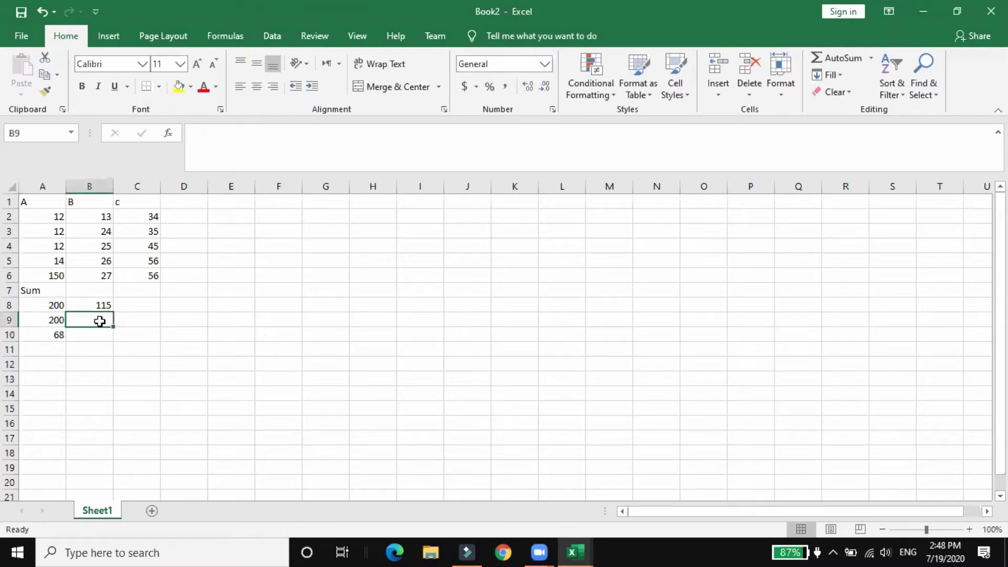
{"action": "left_click", "coordinate": [216, 134]}
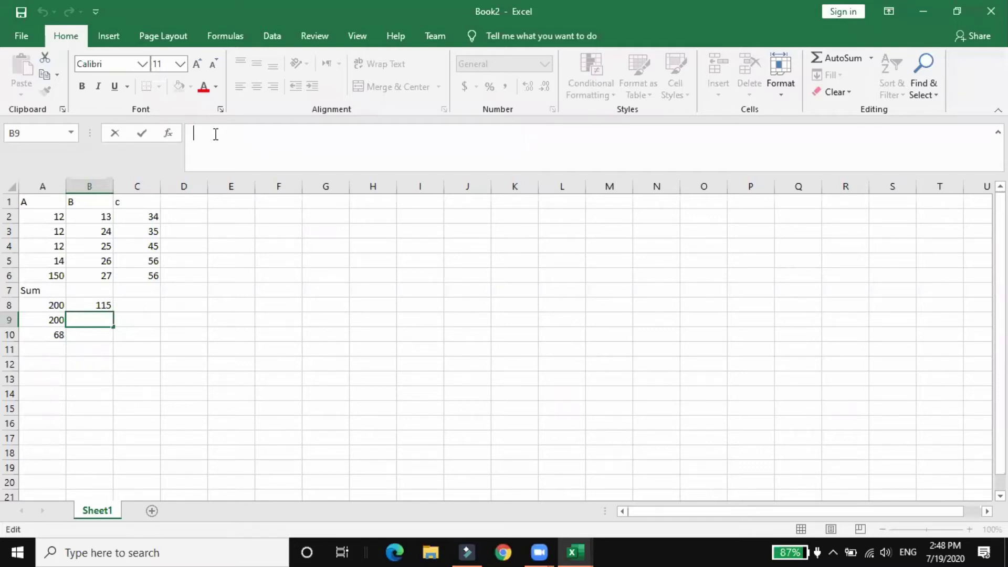
{"action": "type", "text": "=sum"}
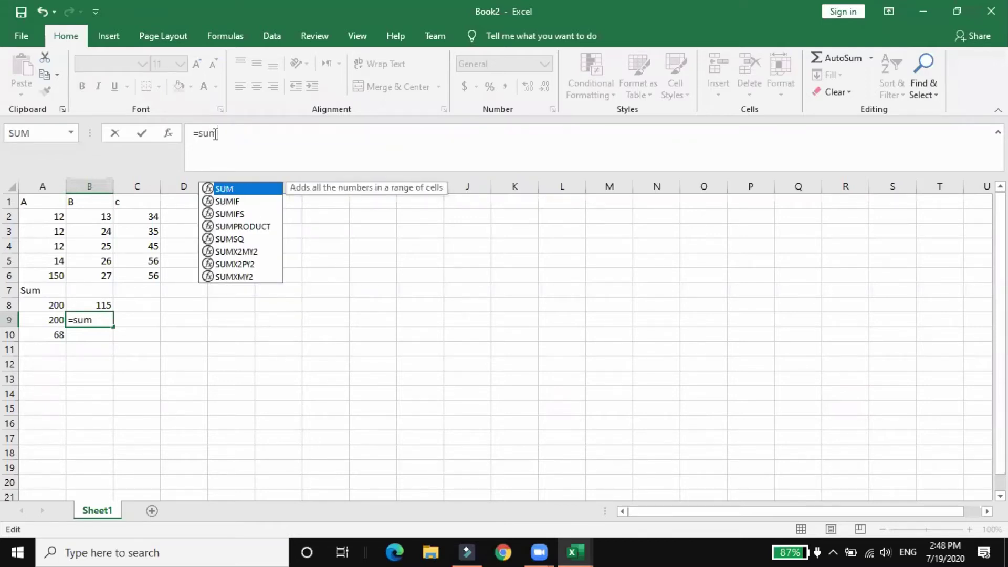
{"action": "type", "text": "("}
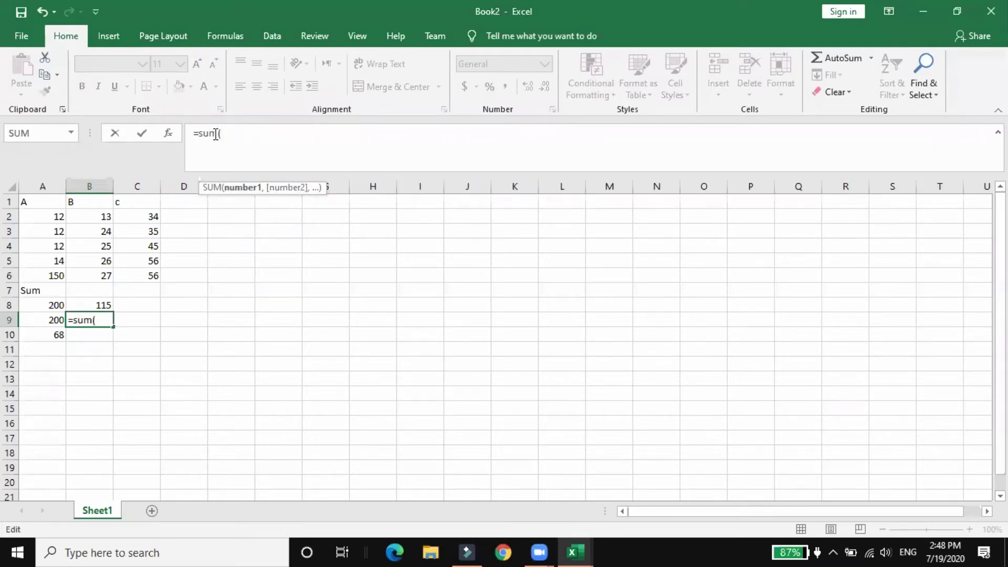
{"action": "type", "text": "a2,a3,a4,"}
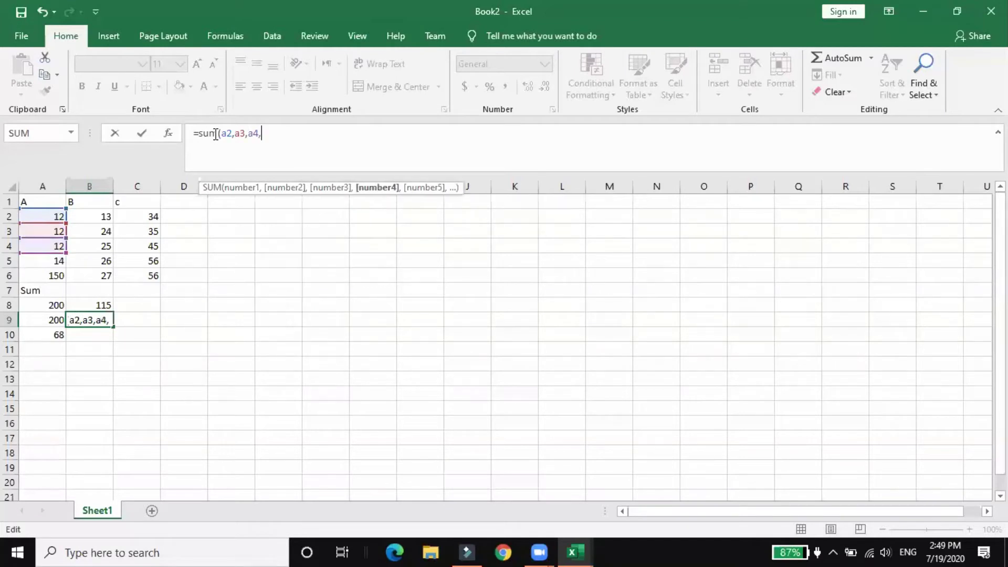
{"action": "type", "text": "a5,a6"}
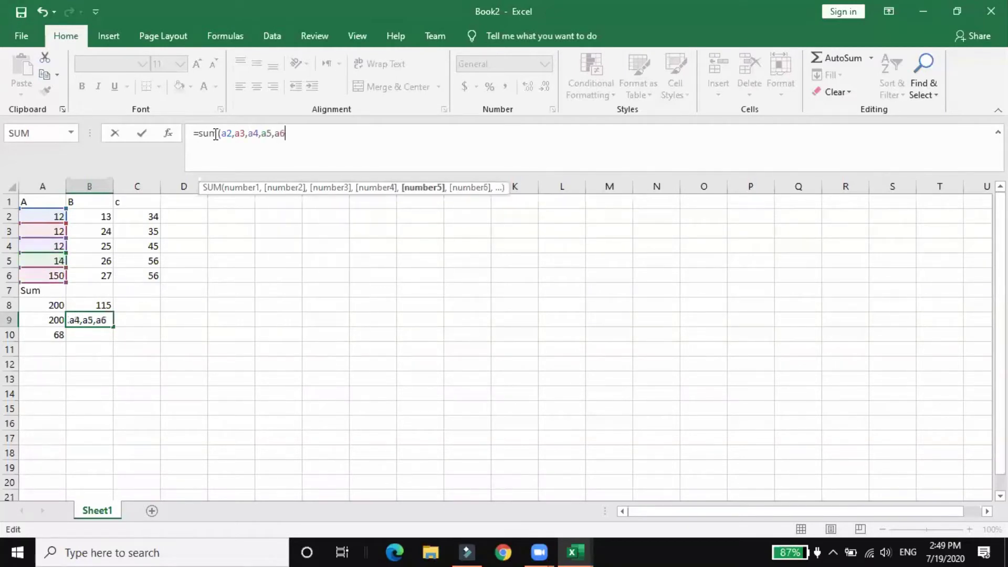
{"action": "type", "text": ","}
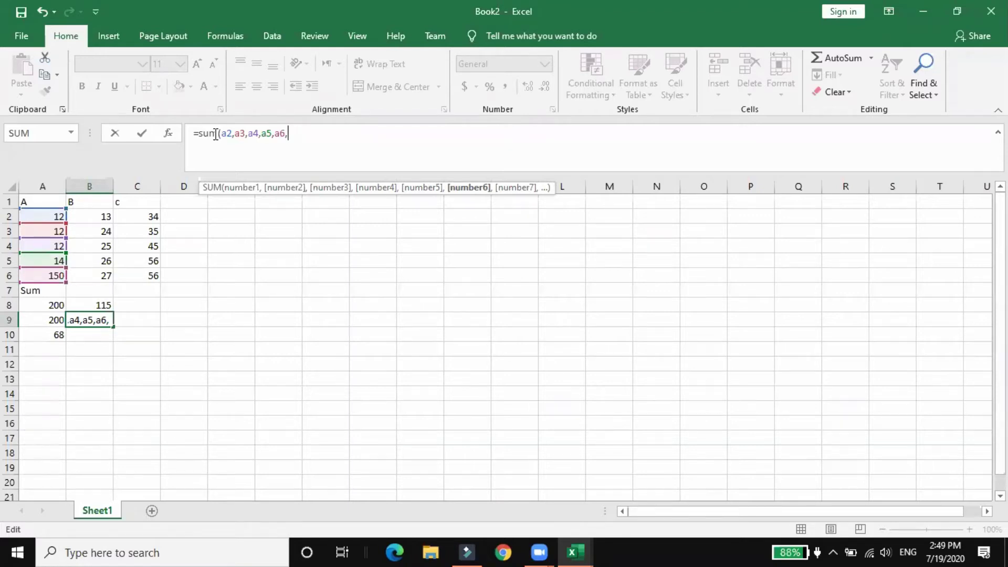
{"action": "type", "text": "10,20,26,67"}
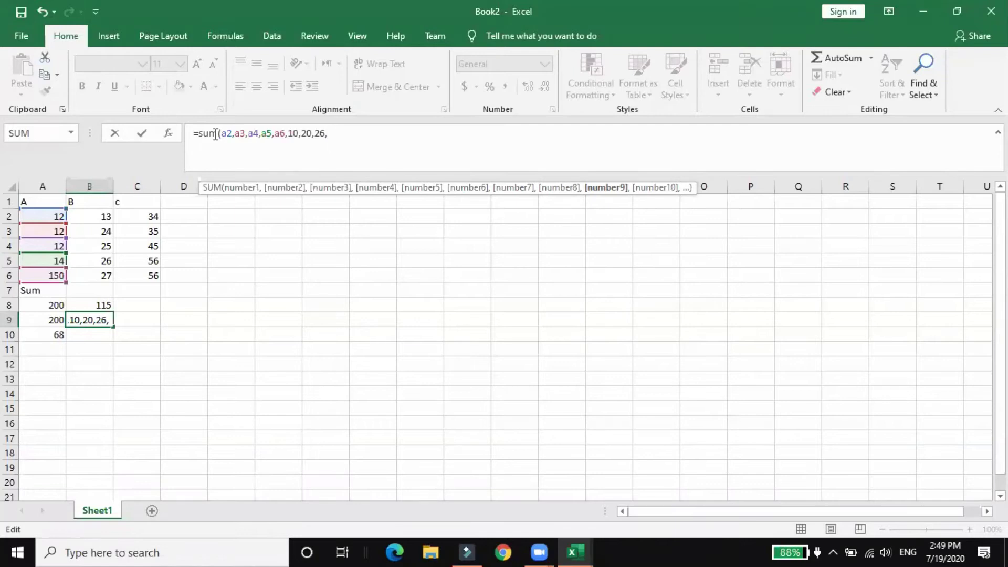
{"action": "type", "text": ")"}
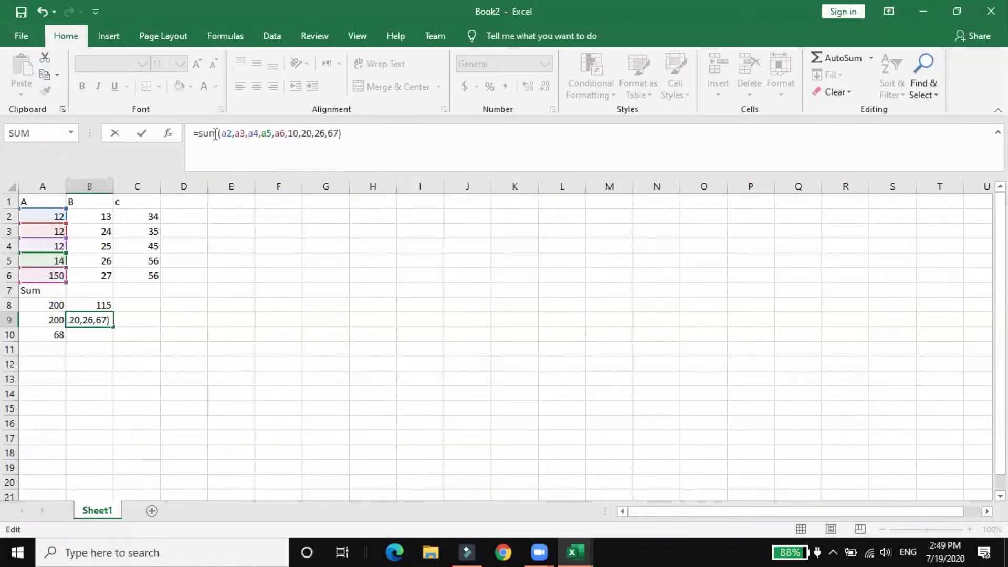
{"action": "key", "text": "Return"}
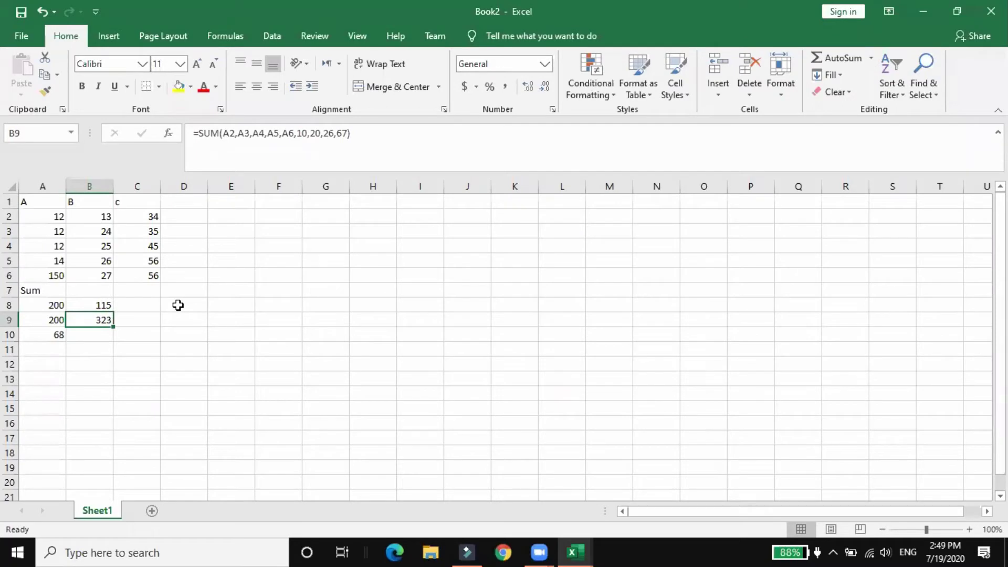
Enter the plus-operator formula =c1+c2+c3+c4+c5+c6 in cell C9, without using the SUM function.
{"action": "left_click", "coordinate": [147, 322]}
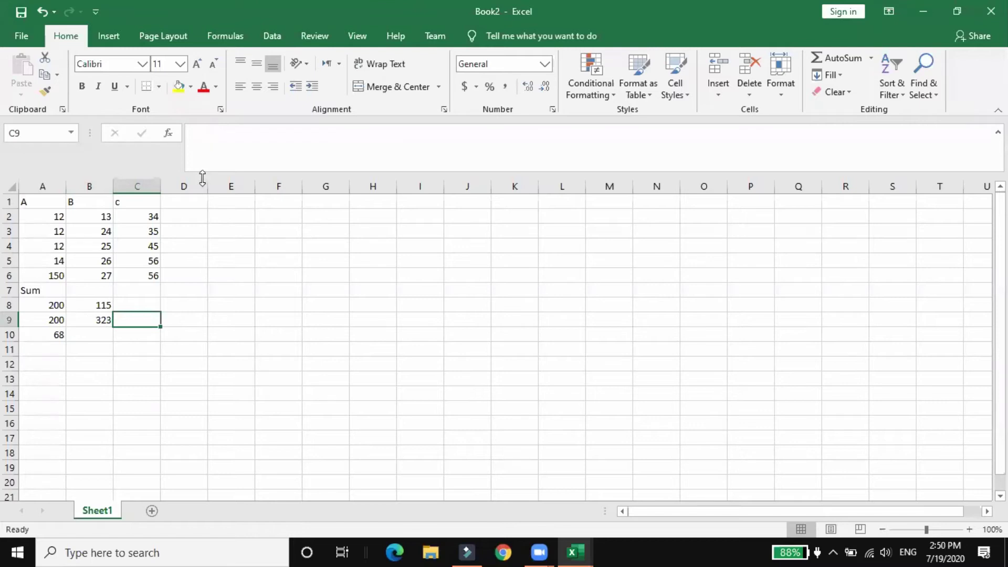
{"action": "left_click", "coordinate": [217, 146]}
{"action": "type", "text": "="}
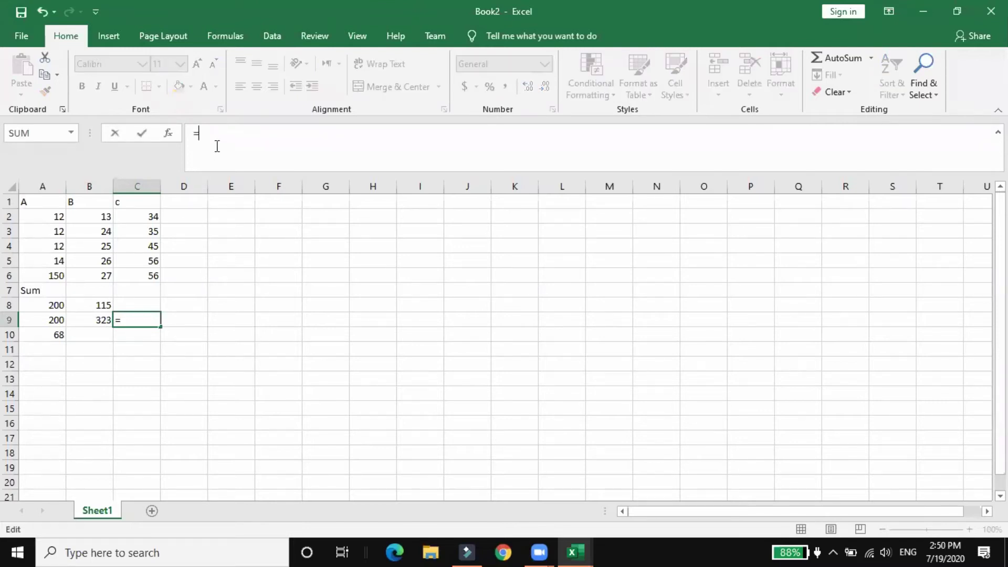
{"action": "type", "text": "c1+"}
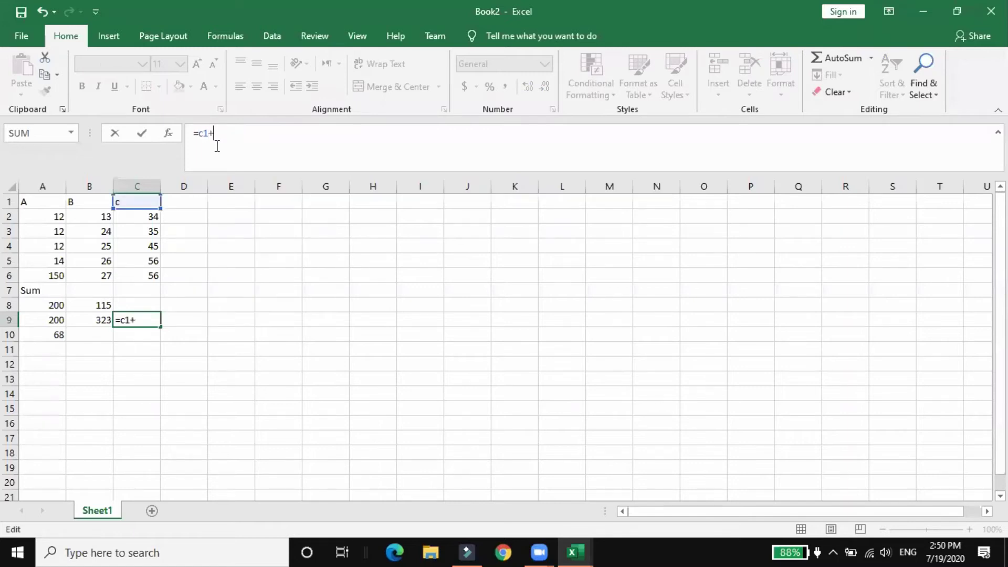
{"action": "type", "text": "c2+c3"}
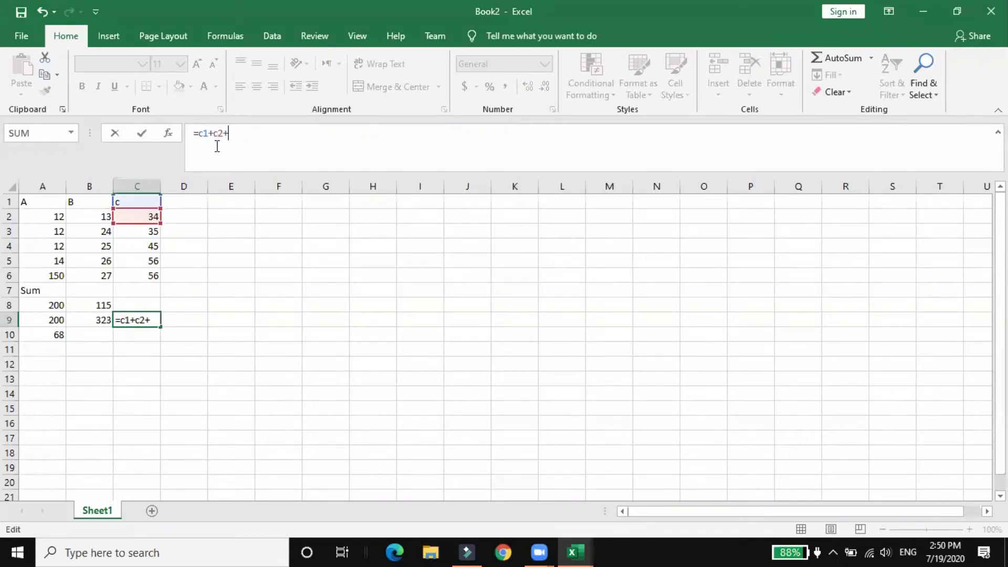
{"action": "type", "text": "+c4"}
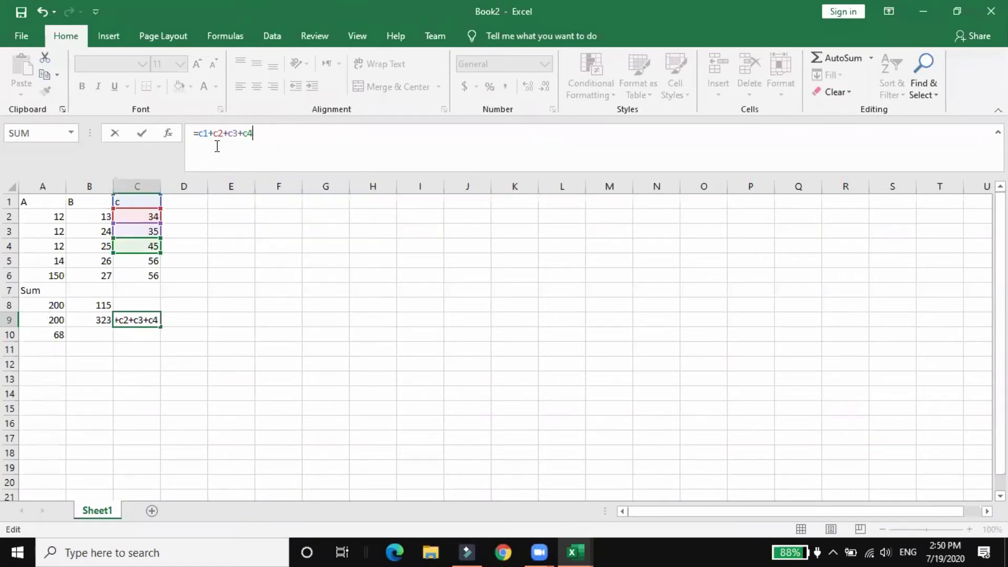
{"action": "type", "text": "+c"}
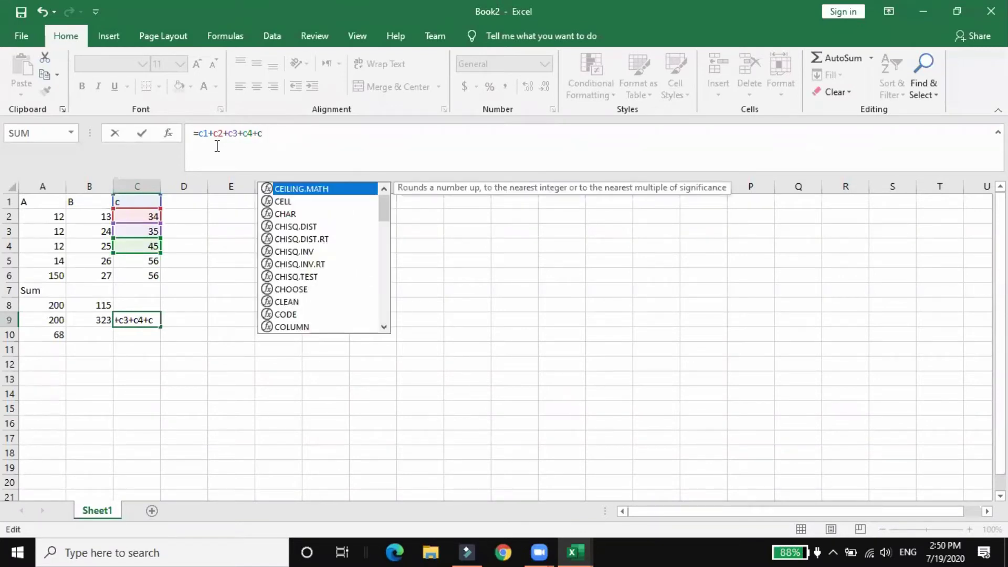
{"action": "type", "text": "5+"}
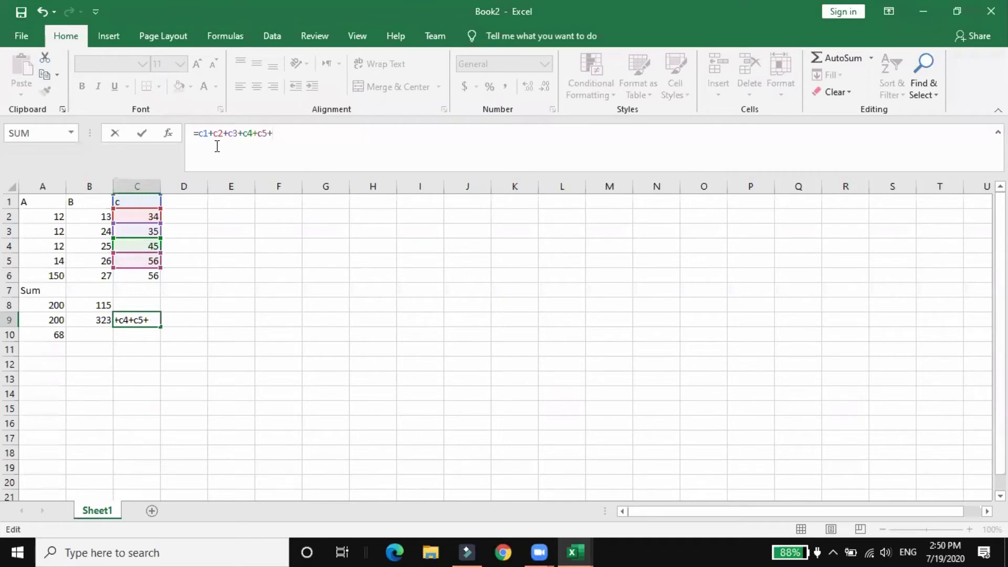
{"action": "type", "text": "c6"}
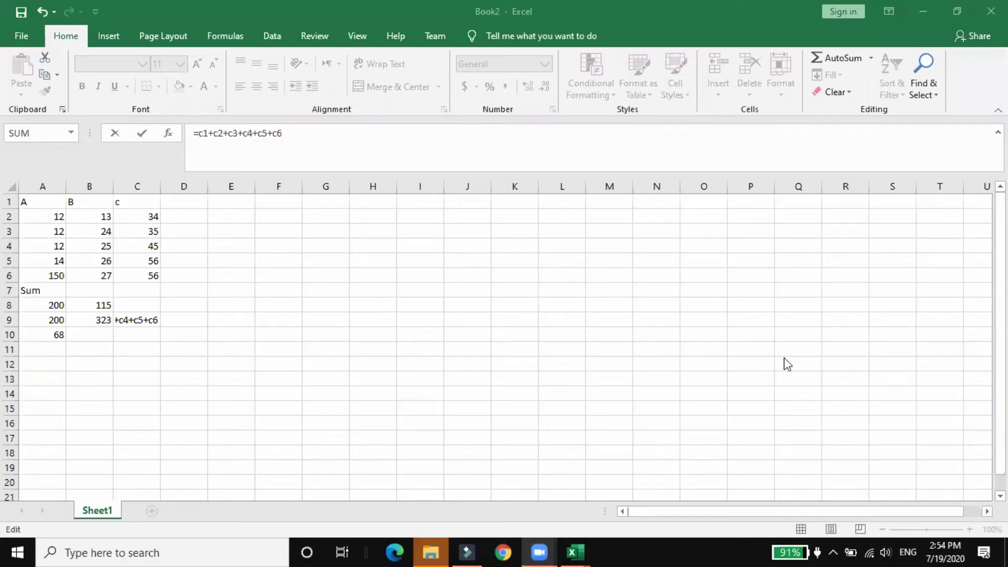
{"action": "left_click", "coordinate": [133, 316]}
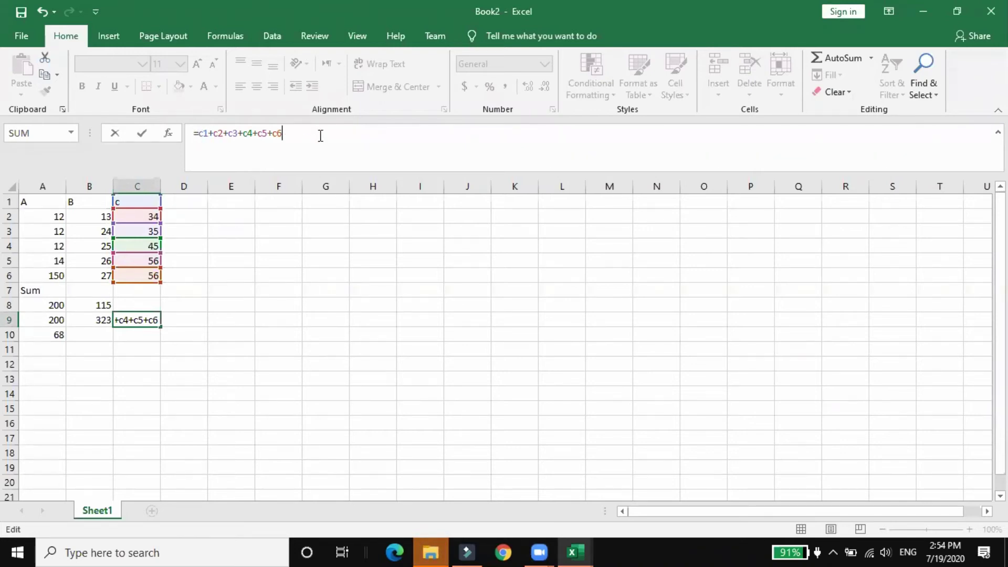
{"action": "key", "text": "Return"}
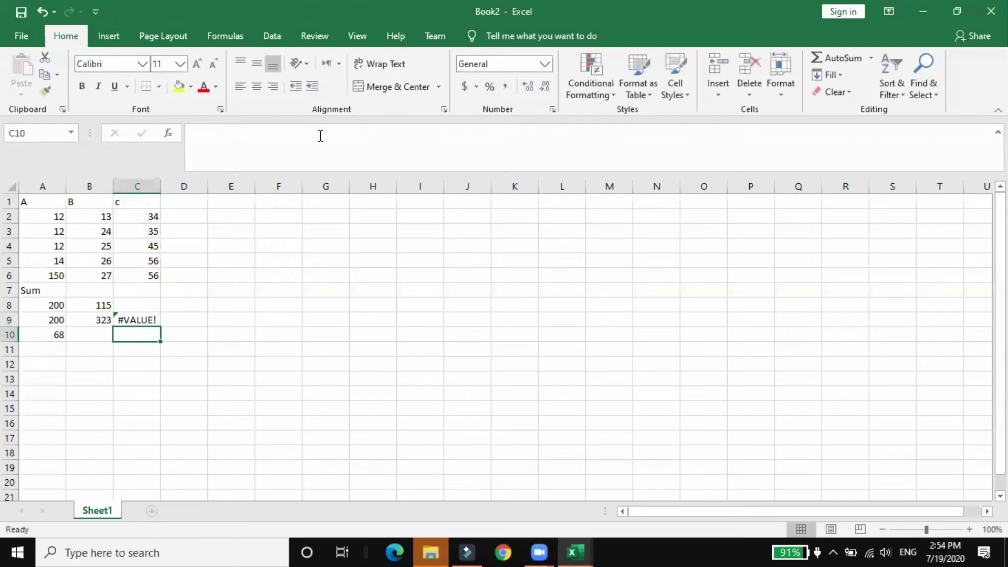
Remove the header cell C1 from the formula in C9, making it =C2+C3+C4+C5+C6, and check the formula.
{"action": "left_click", "coordinate": [138, 318]}
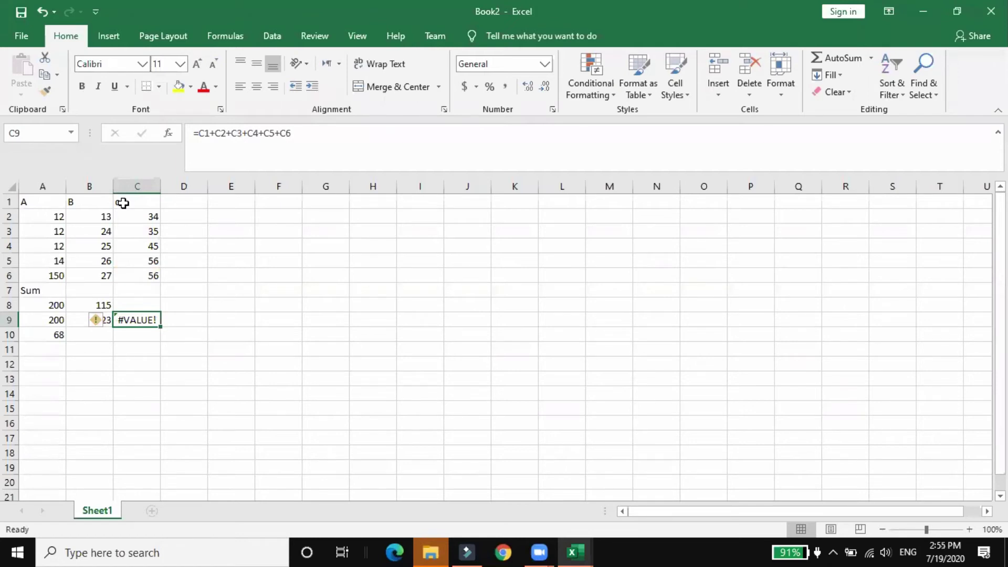
{"action": "left_click", "coordinate": [216, 131]}
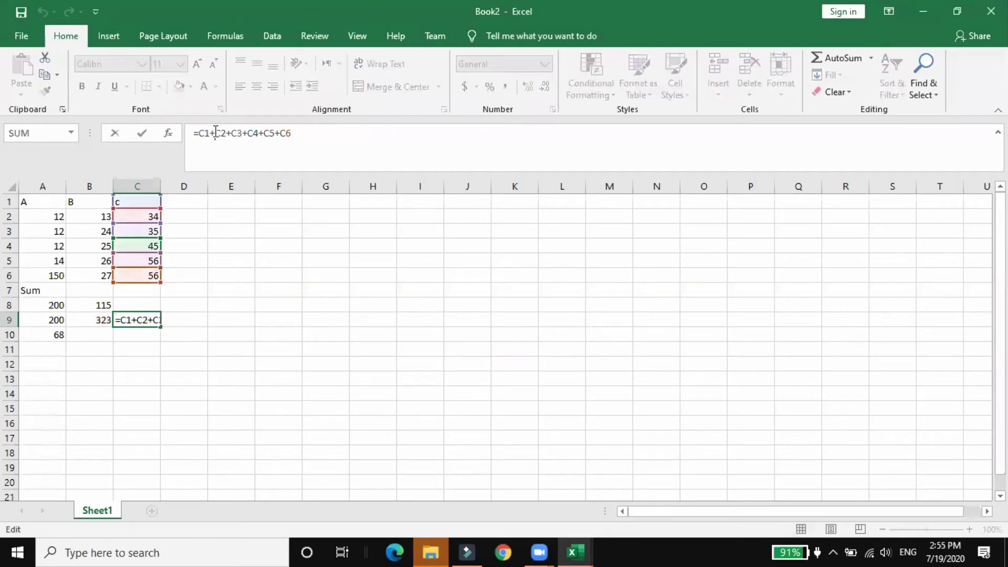
{"action": "key", "text": "BackSpace"}
{"action": "key", "text": "BackSpace"}
{"action": "key", "text": "BackSpace"}
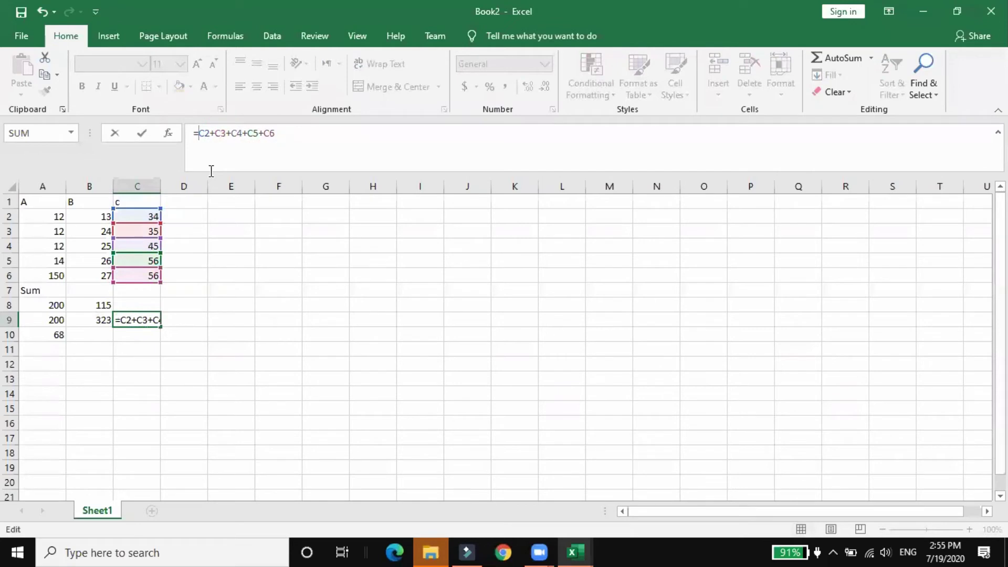
{"action": "left_click", "coordinate": [305, 399]}
{"action": "left_click", "coordinate": [216, 133]}
{"action": "left_click", "coordinate": [214, 133]}
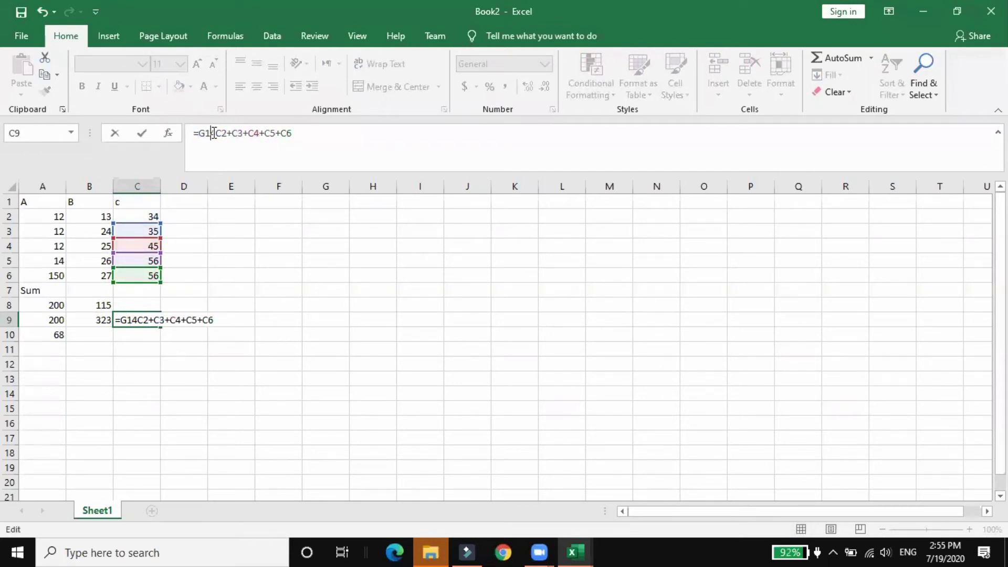
{"action": "key", "text": "BackSpace"}
{"action": "key", "text": "BackSpace"}
{"action": "key", "text": "BackSpace"}
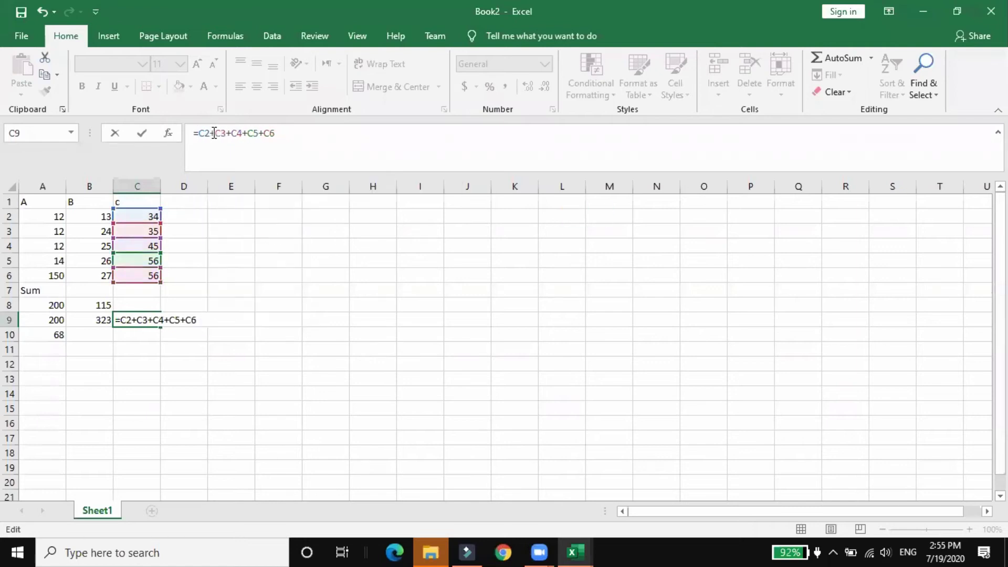
{"action": "key", "text": "Return"}
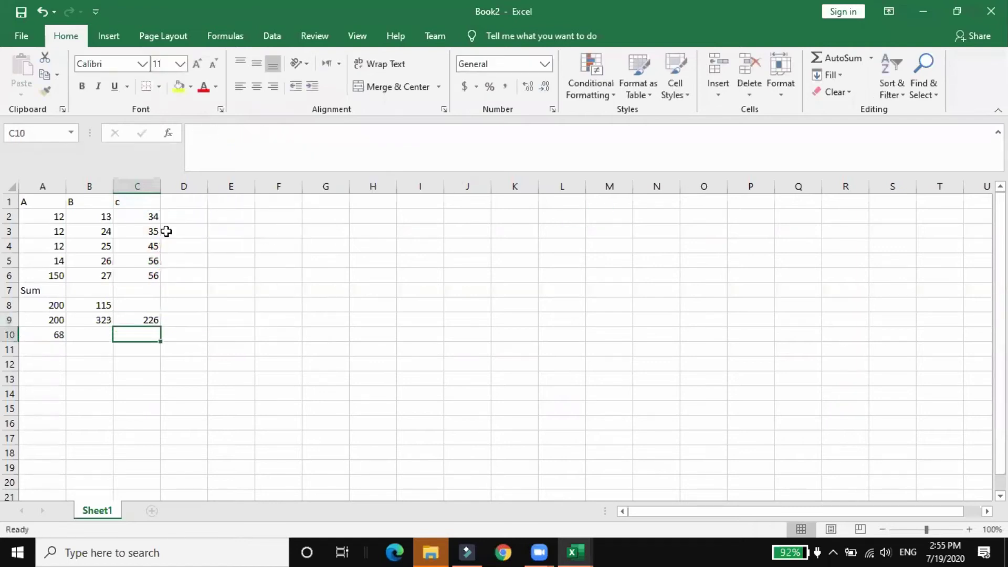
{"action": "left_click", "coordinate": [137, 322]}
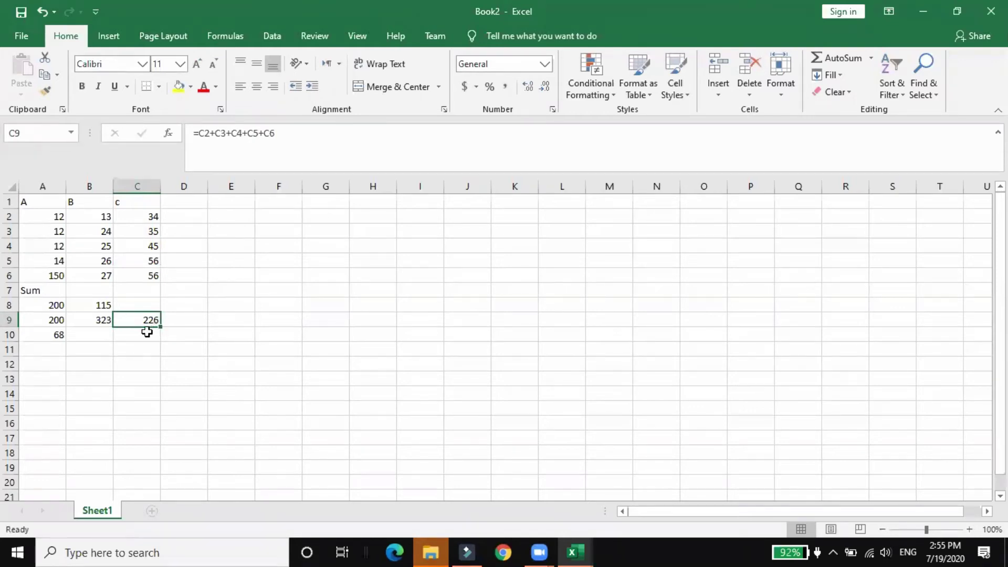
Enter the formula =Sum(a2,a3,a4,a5,a6,b2,b3,b4,b5,b6,c2,c3,c4,c5,c6) in cell D9 to add all three columns by individual cells, and check its formula.
{"action": "left_click", "coordinate": [144, 334]}
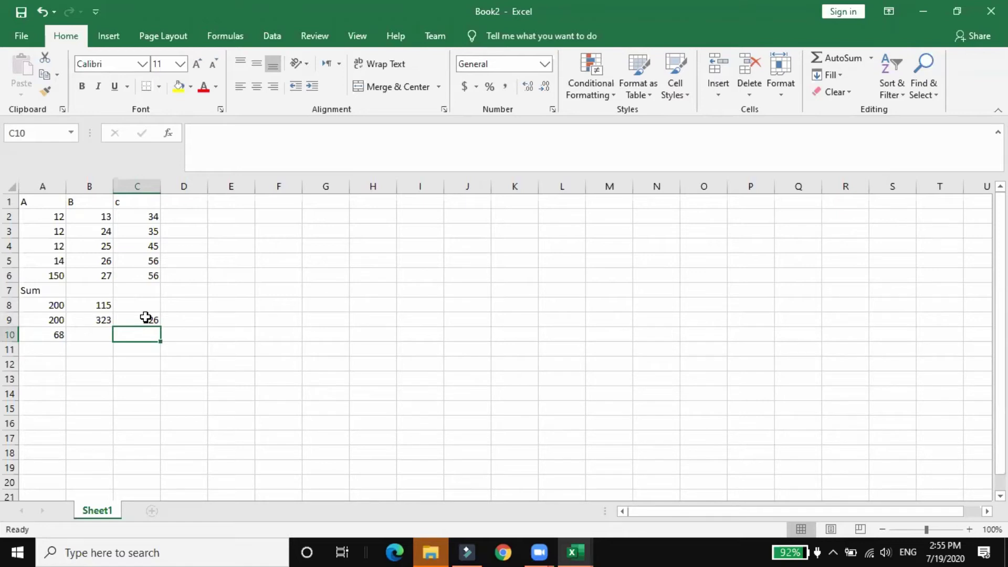
{"action": "left_click", "coordinate": [176, 319]}
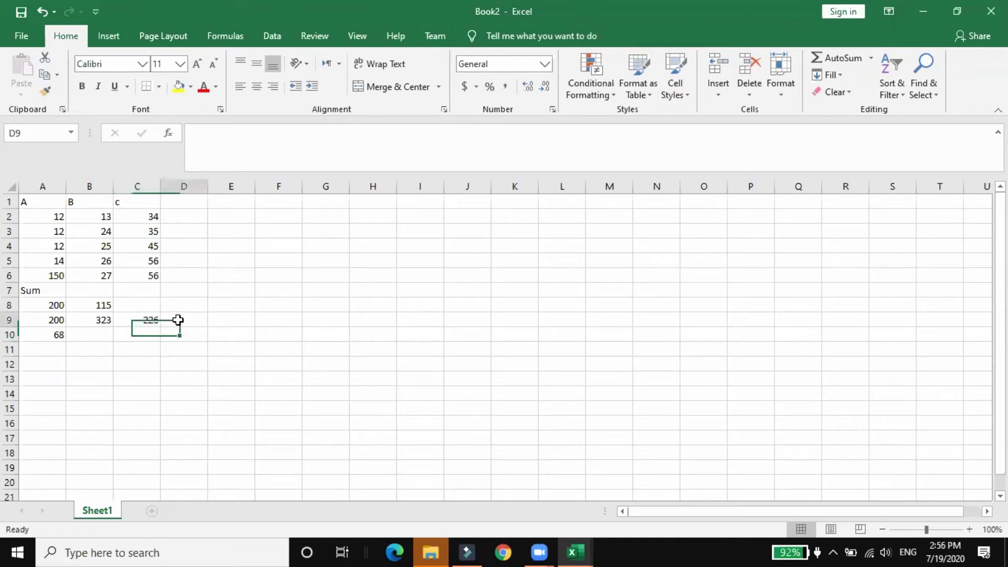
{"action": "left_click", "coordinate": [209, 143]}
{"action": "type", "text": "="}
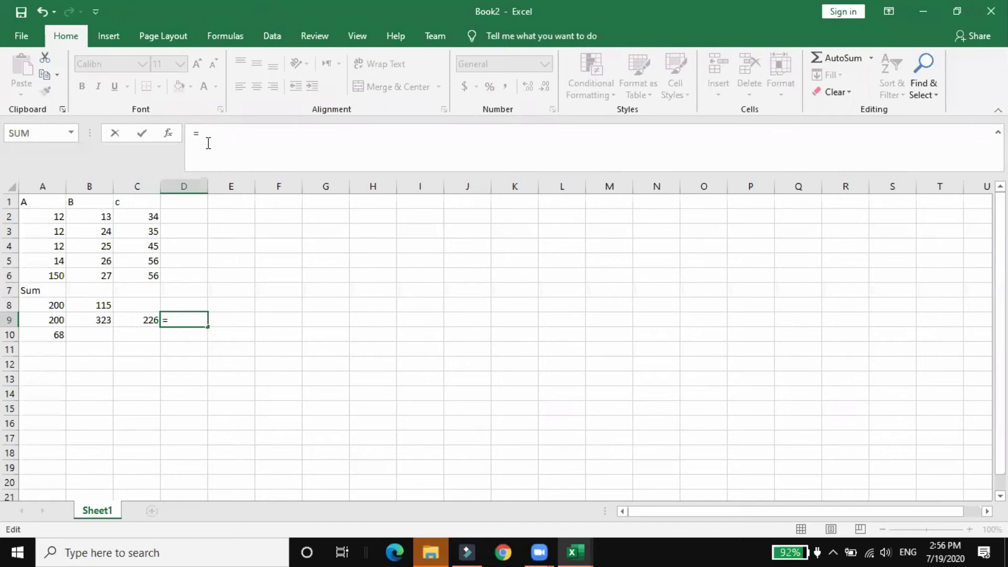
{"action": "type", "text": "Sum"}
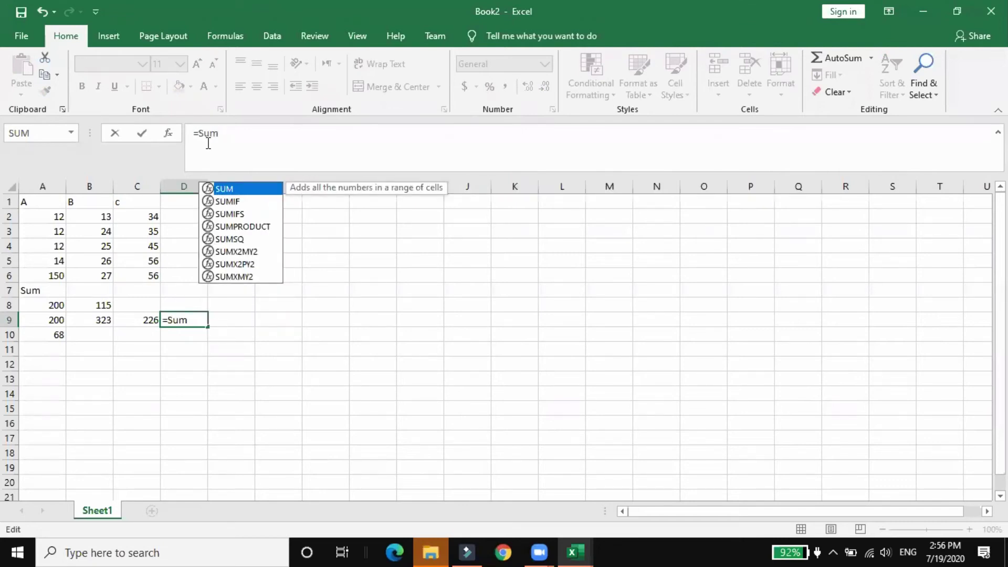
{"action": "type", "text": "(a1"}
{"action": "key", "text": "BackSpace"}
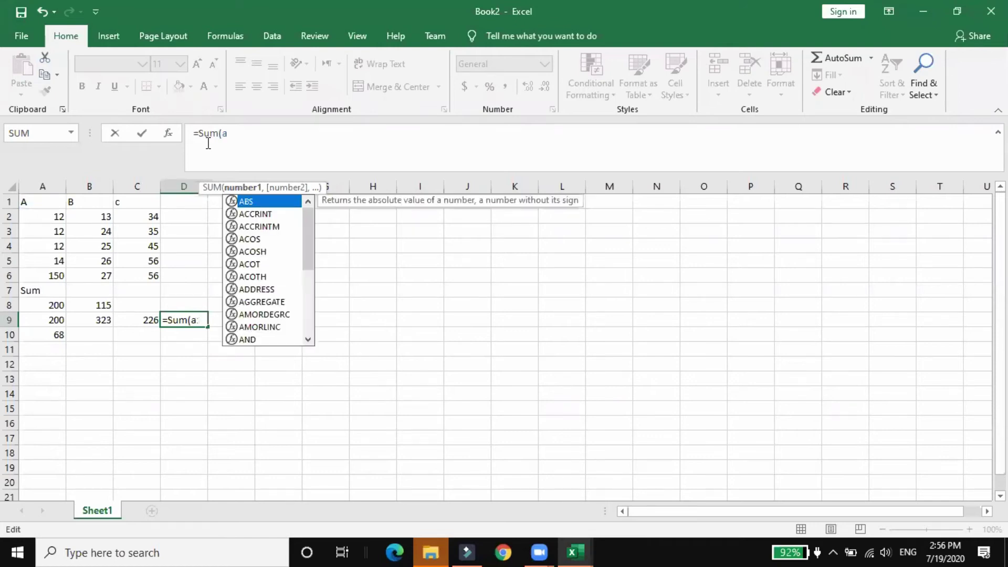
{"action": "type", "text": "2,a3"}
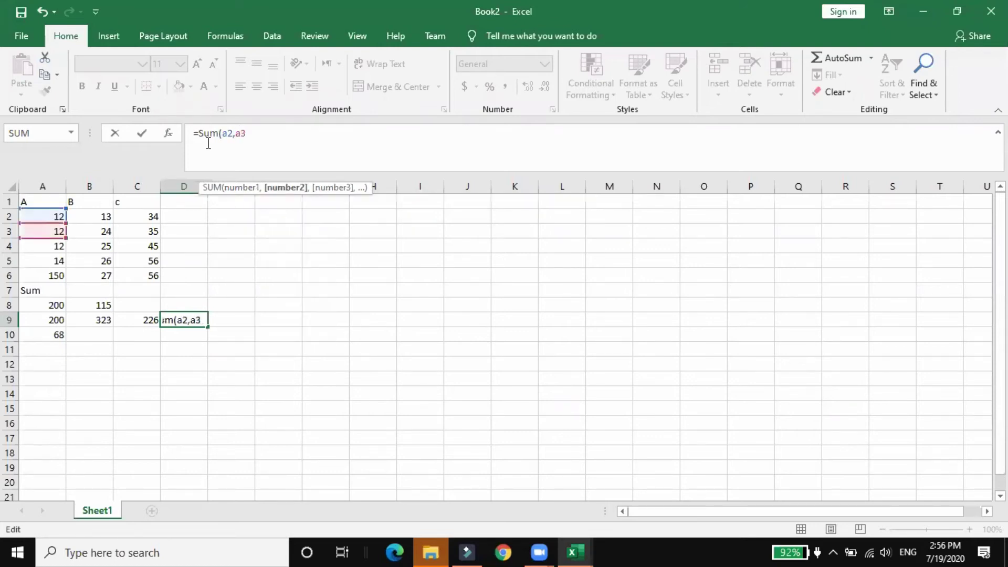
{"action": "type", "text": ",a4,a5,a"}
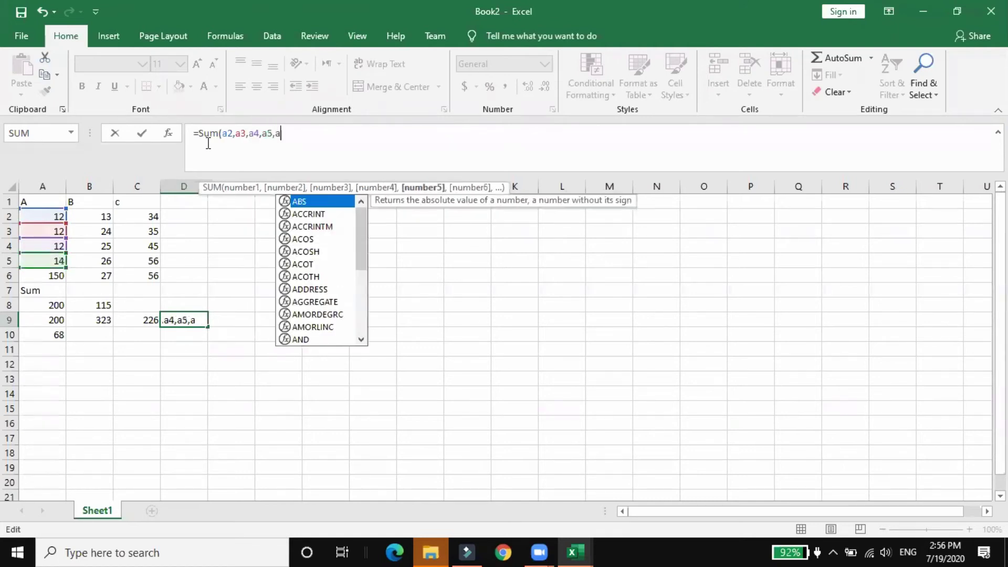
{"action": "type", "text": "6,b"}
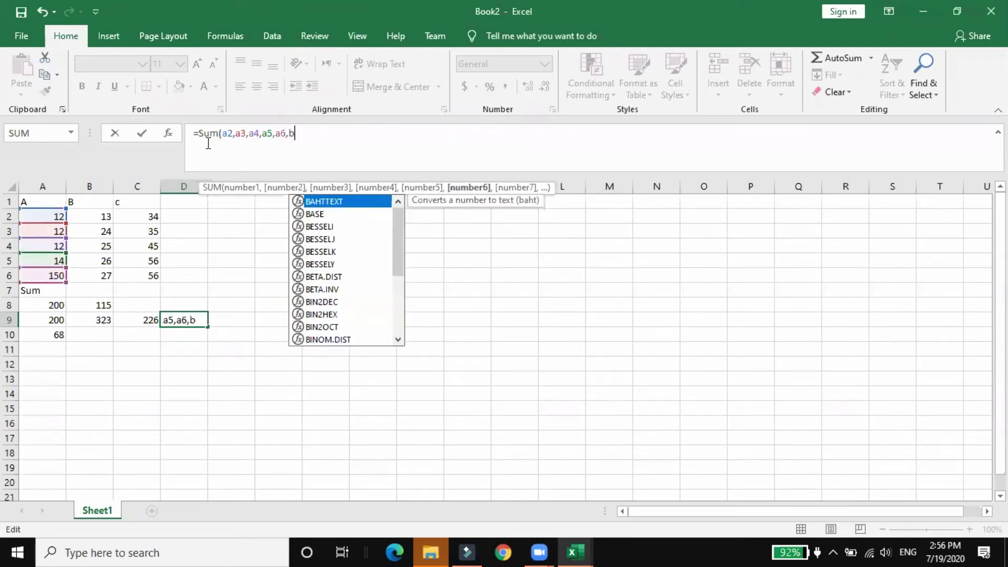
{"action": "type", "text": "2,b3,v"}
{"action": "key", "text": "BackSpace"}
{"action": "type", "text": "b3,b4,v"}
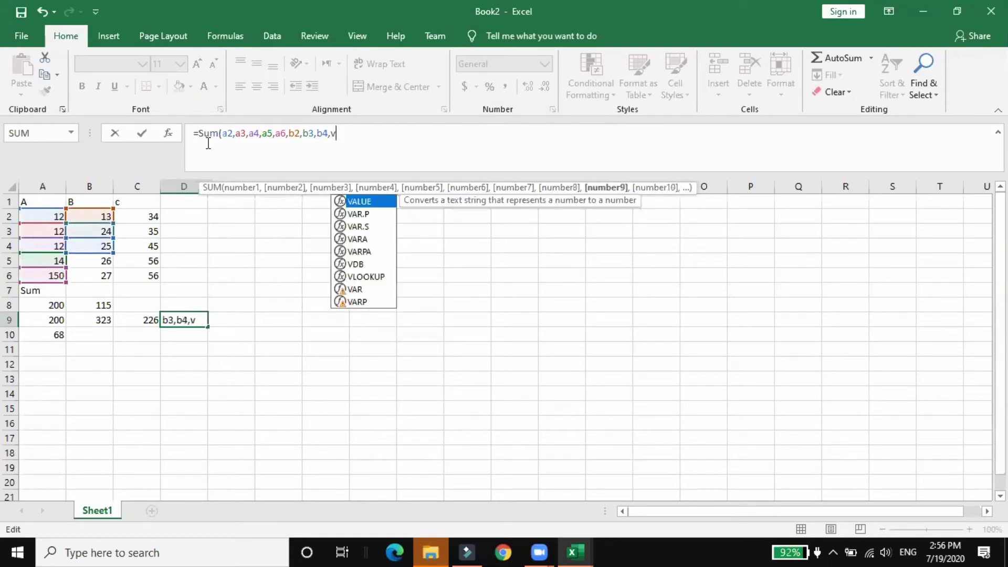
{"action": "key", "text": "BackSpace"}
{"action": "type", "text": "b"}
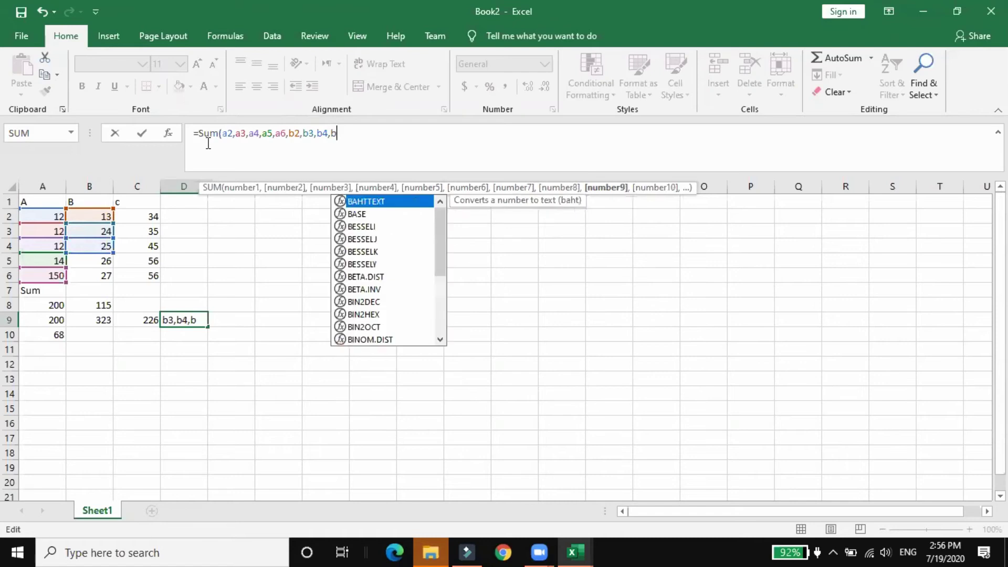
{"action": "type", "text": "5,b6"}
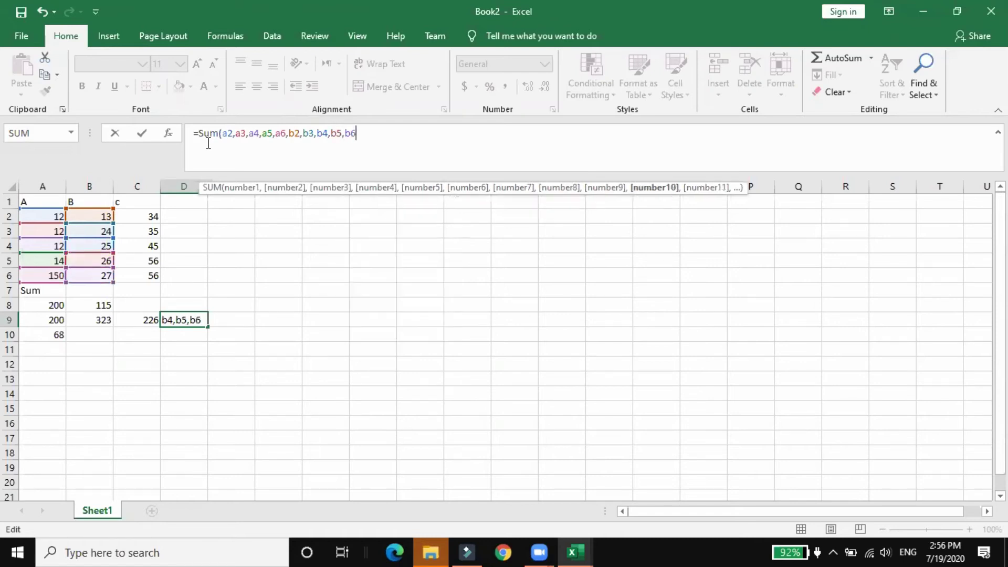
{"action": "type", "text": ",c2"}
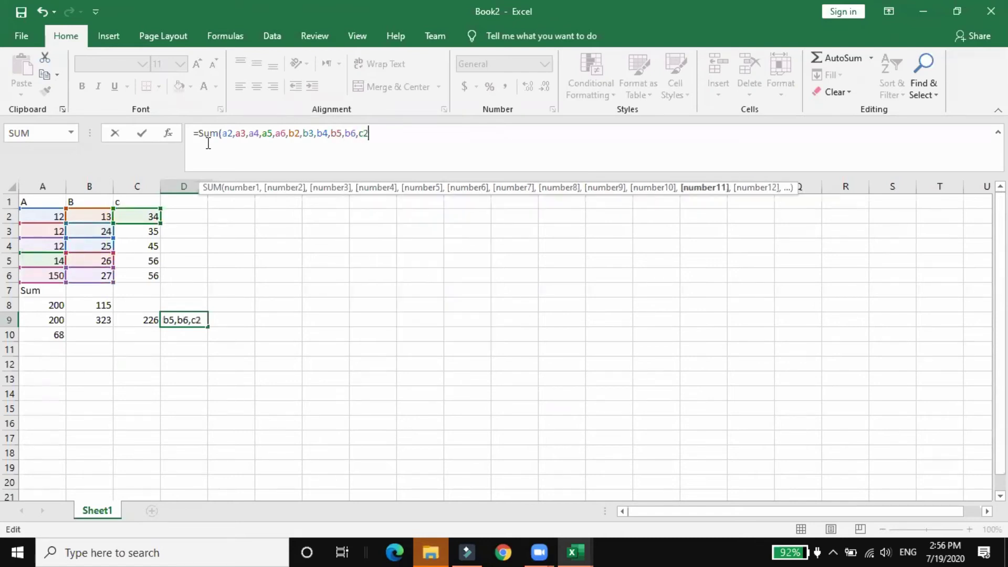
{"action": "type", "text": ",c3,"}
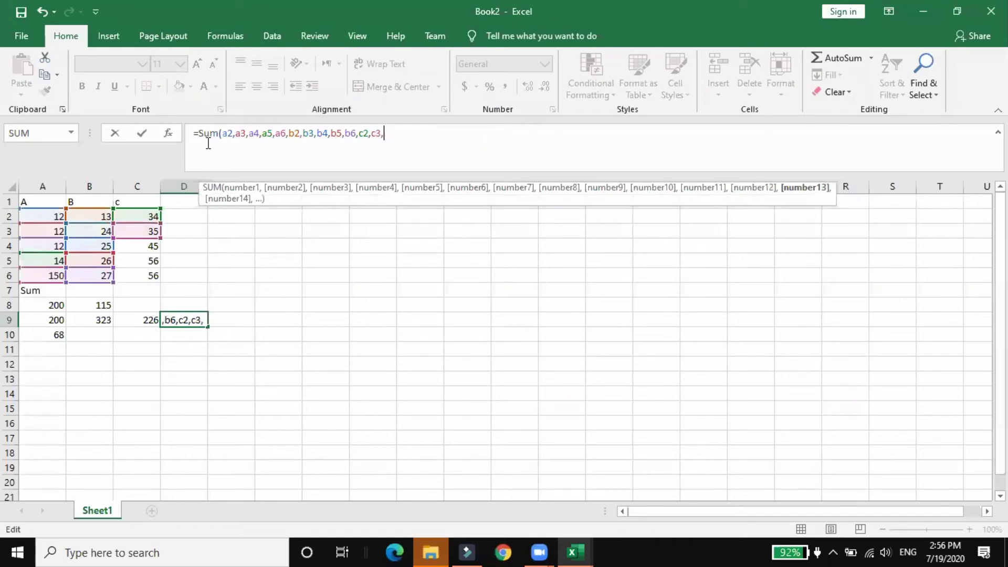
{"action": "type", "text": "c4,c5,c"}
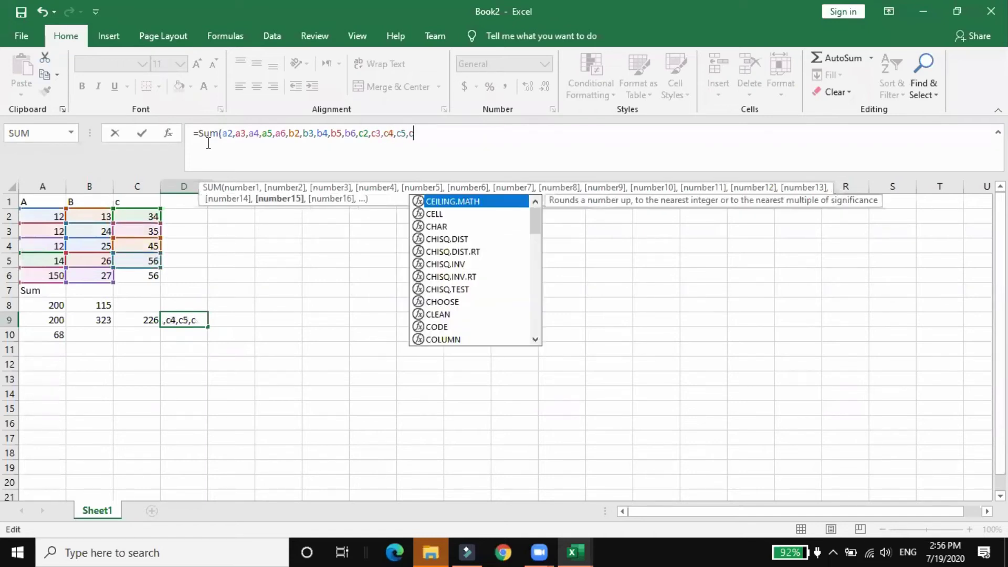
{"action": "type", "text": "6"}
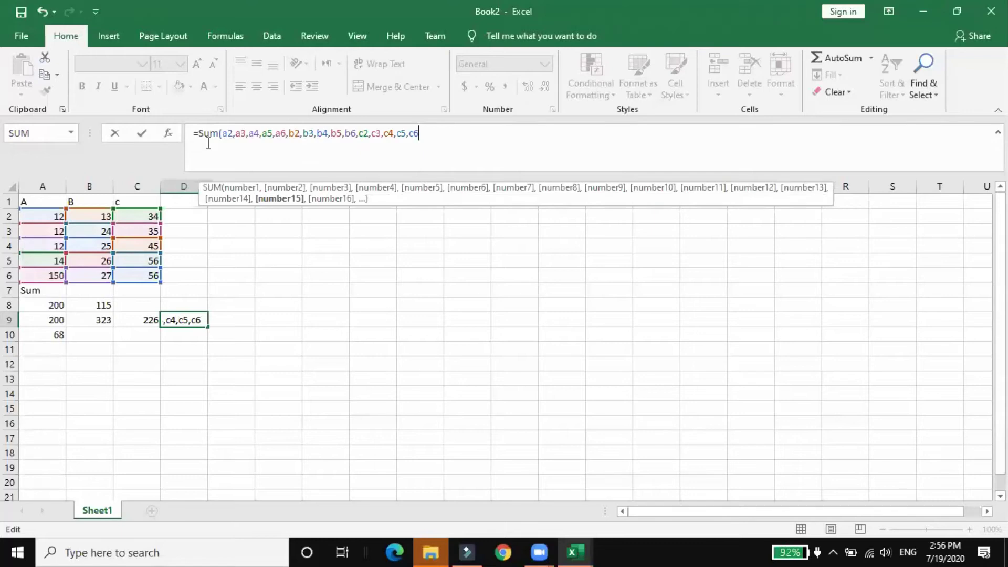
{"action": "type", "text": ")"}
{"action": "key", "text": "Return"}
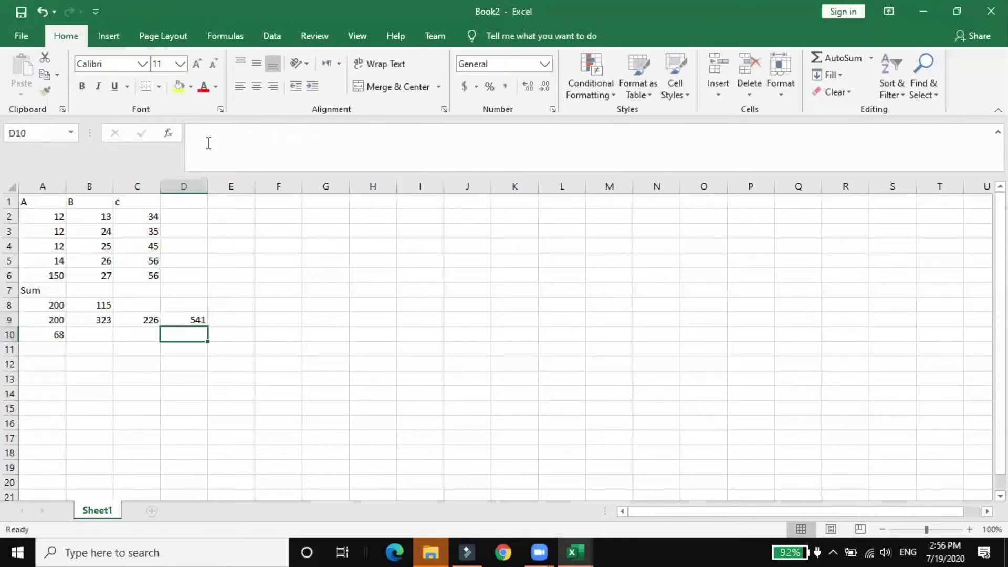
{"action": "left_click", "coordinate": [178, 323]}
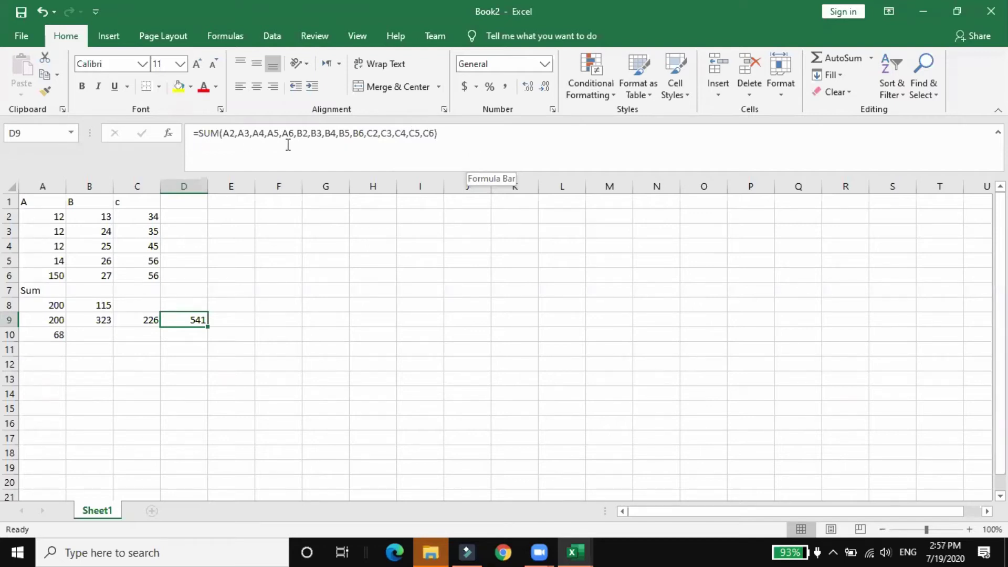
Enter the range formula =sum(a2:c6) in cell E9 to add the whole table, and compare it with the formula in D9.
{"action": "left_click", "coordinate": [228, 313]}
{"action": "left_click", "coordinate": [216, 148]}
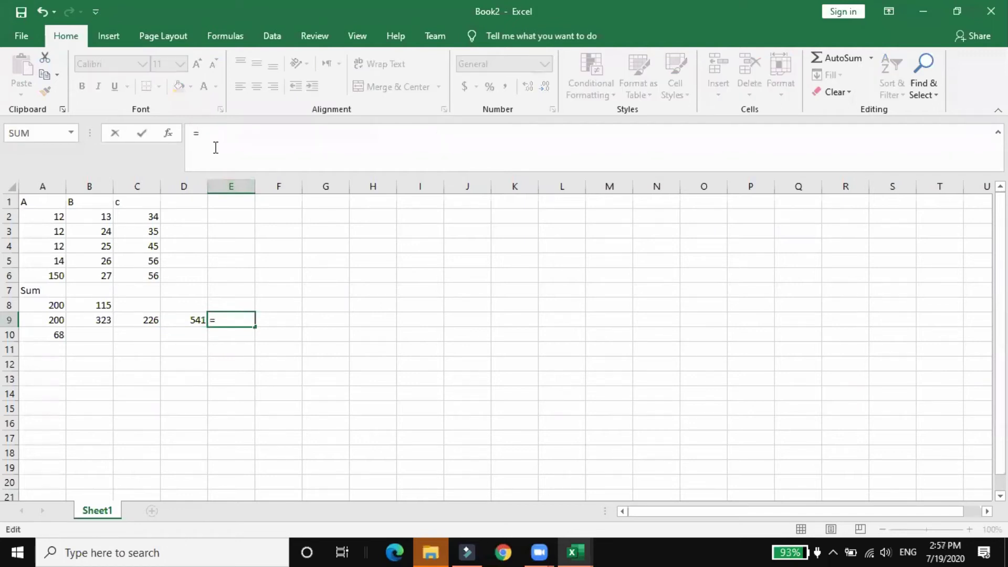
{"action": "type", "text": "sum("}
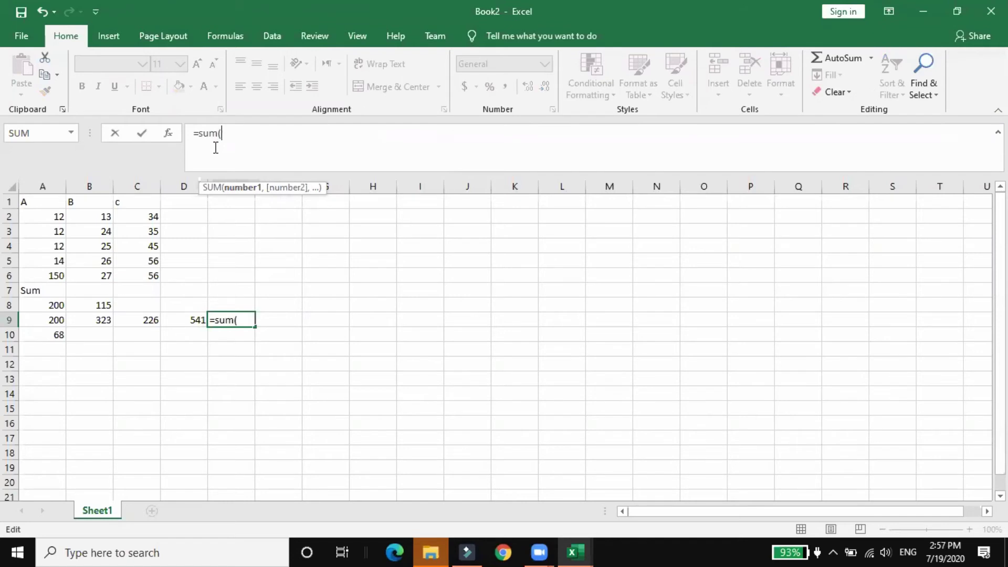
{"action": "type", "text": "a2:"}
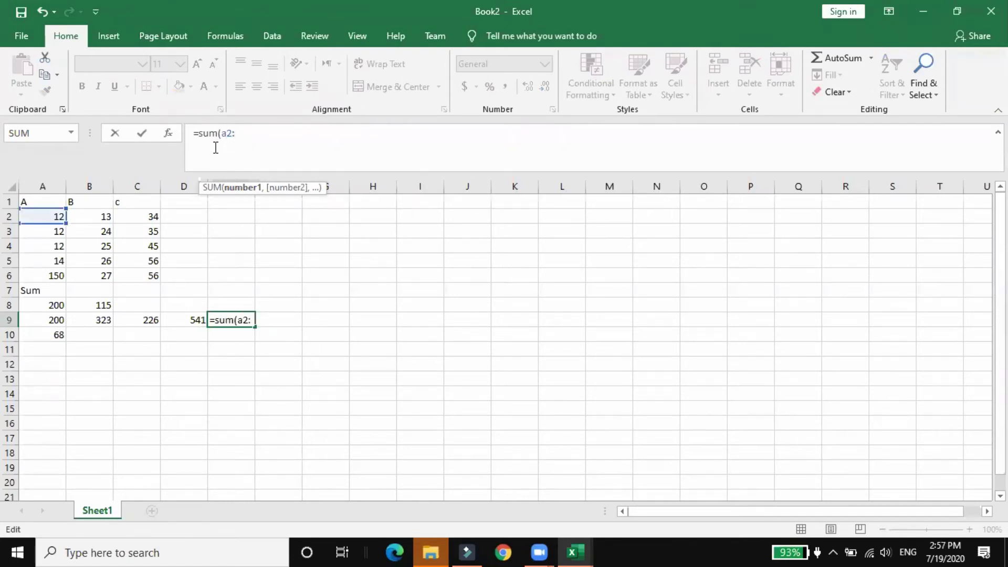
{"action": "type", "text": "c2"}
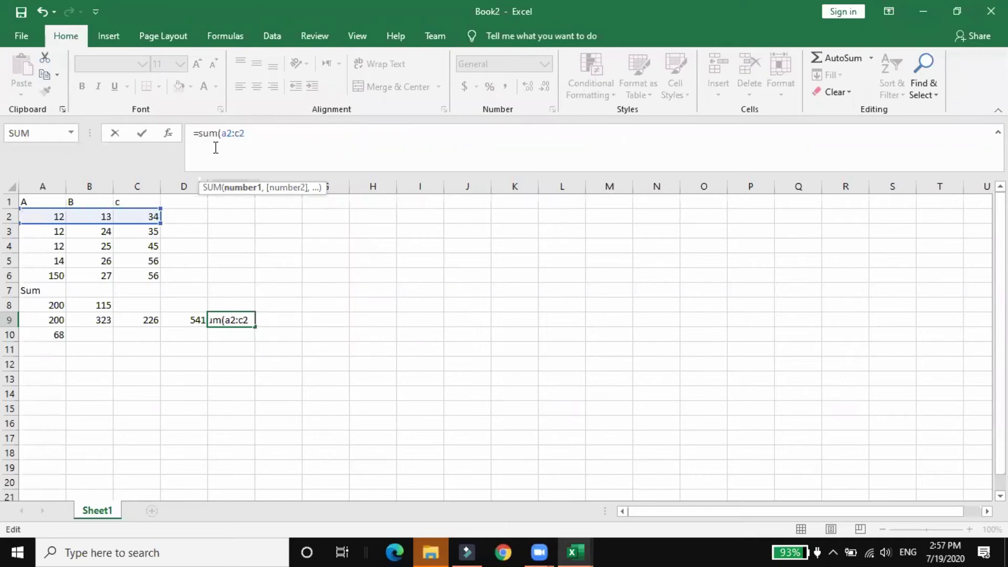
{"action": "key", "text": "BackSpace"}
{"action": "type", "text": "6"}
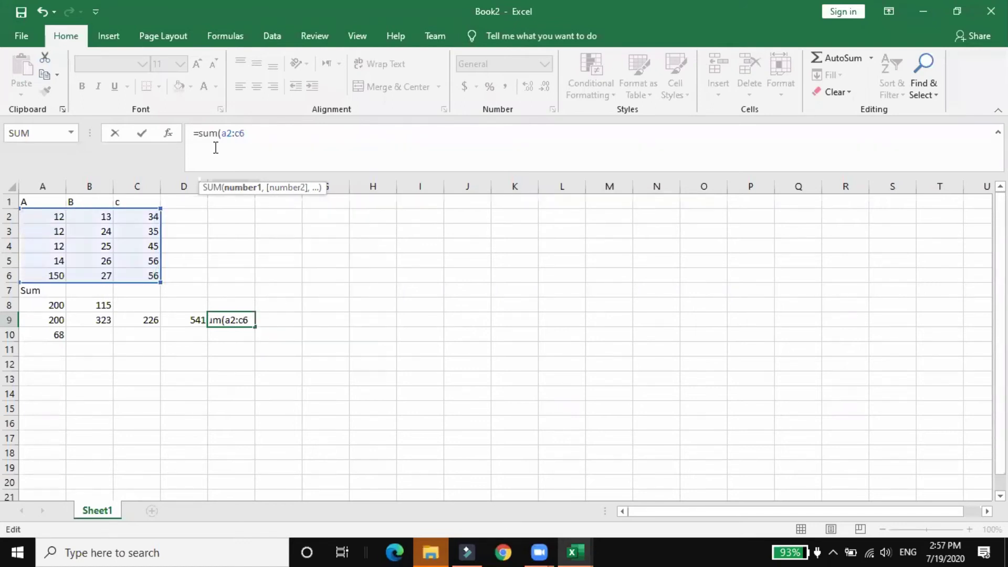
{"action": "type", "text": ")"}
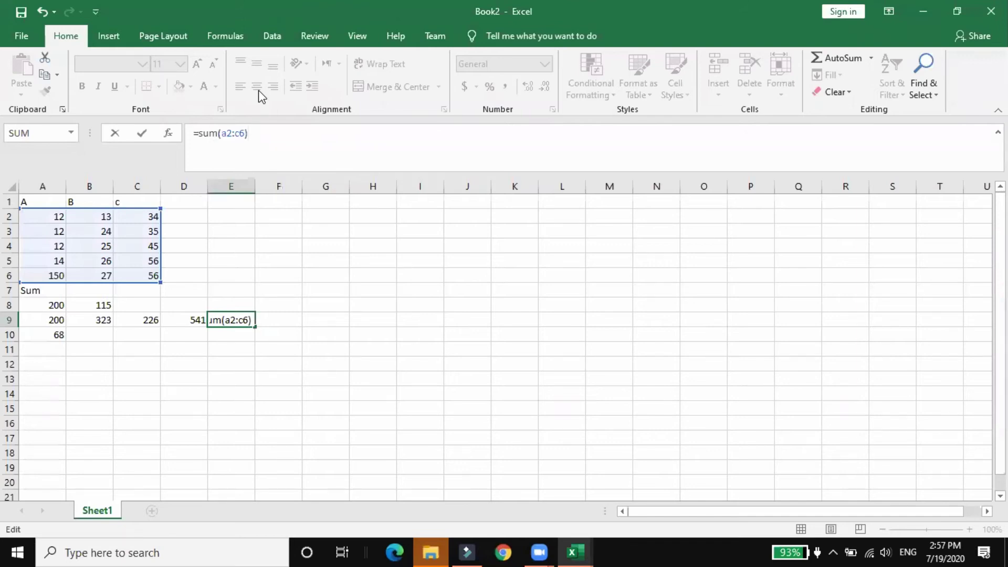
{"action": "key", "text": "Return"}
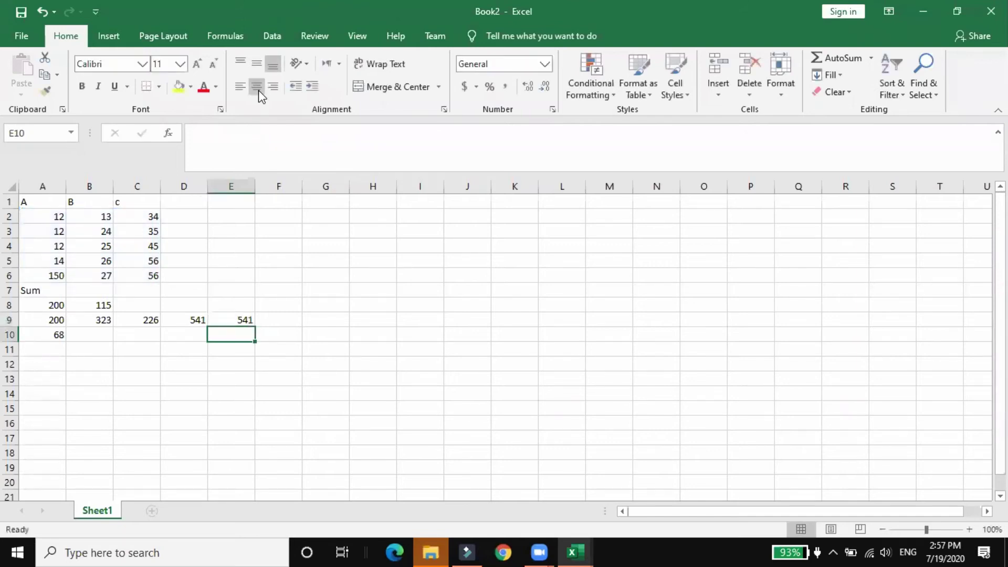
{"action": "left_click", "coordinate": [174, 315]}
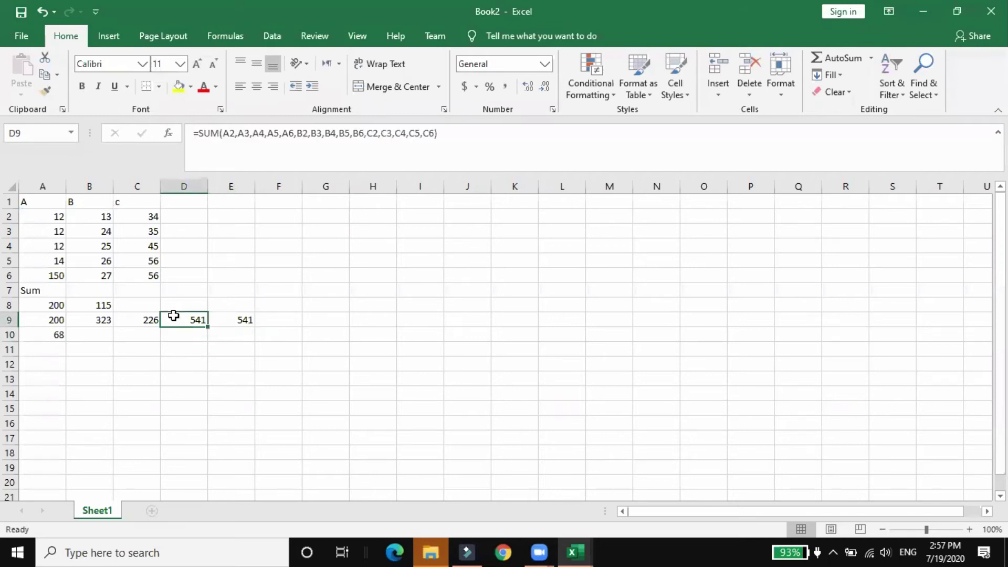
{"action": "left_click", "coordinate": [243, 317]}
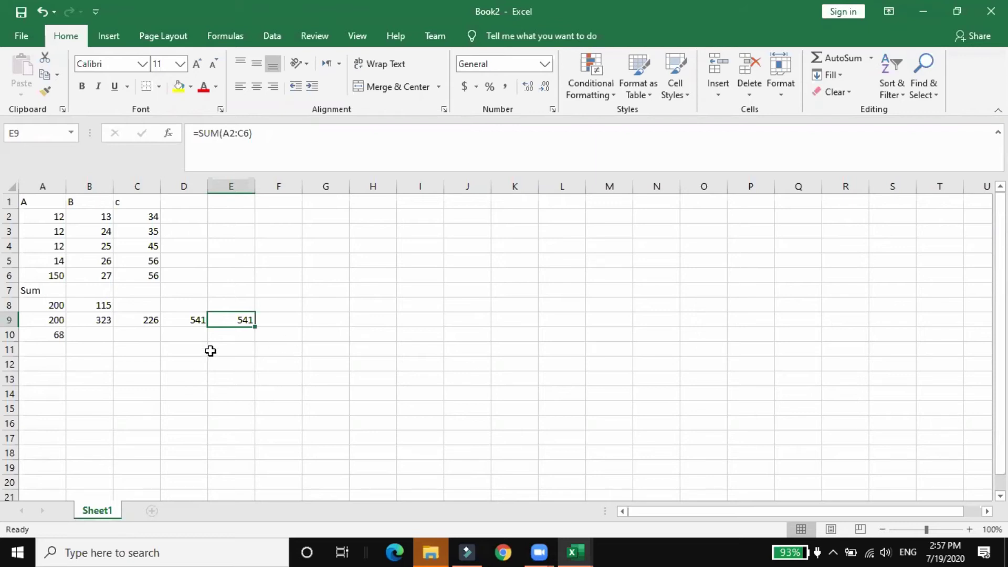
Enter the division formula =a8/b8 in cell E5 to divide column A's sum by column B's, and check its formula.
{"action": "left_click", "coordinate": [215, 262]}
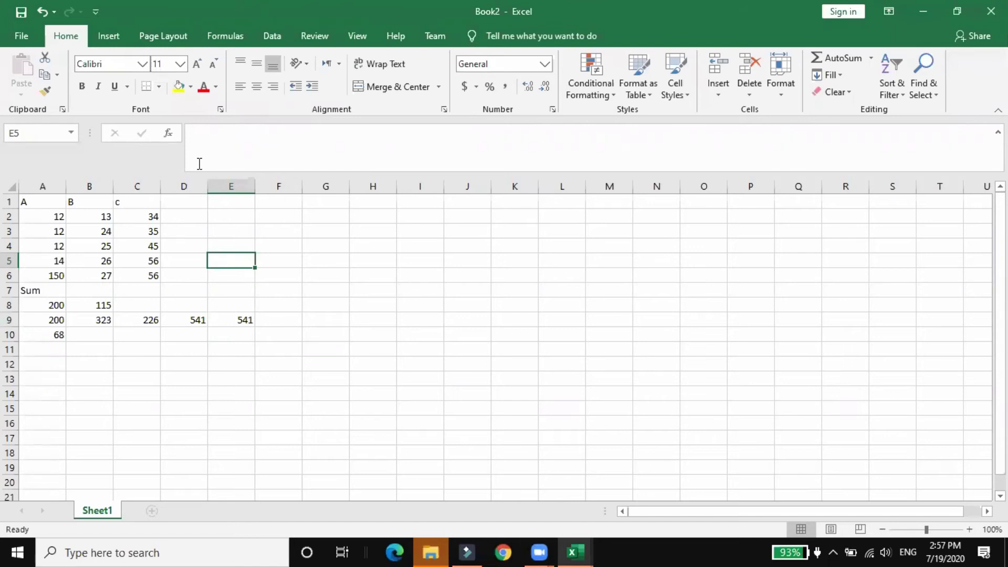
{"action": "left_click", "coordinate": [200, 164]}
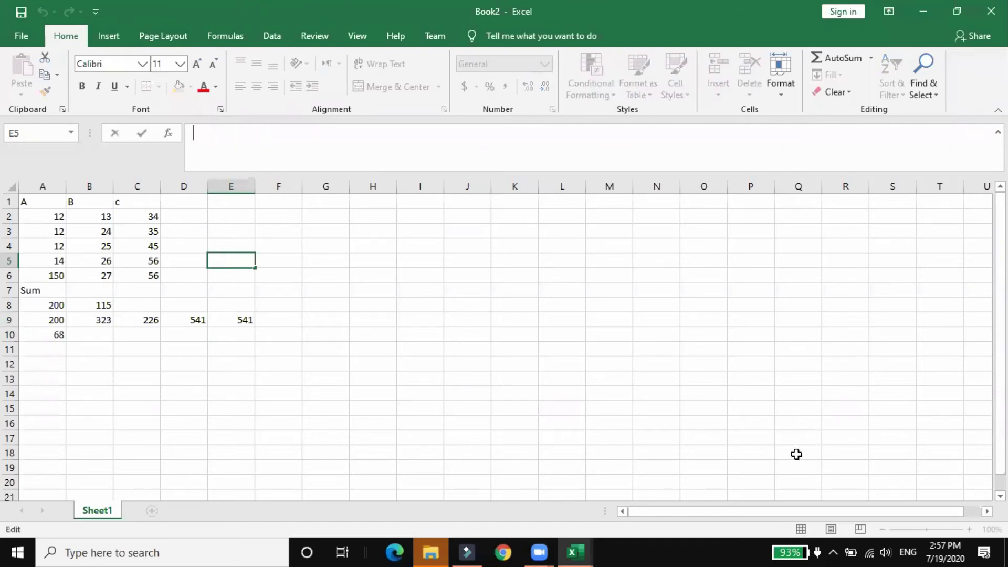
{"action": "key", "text": "alt+Tab"}
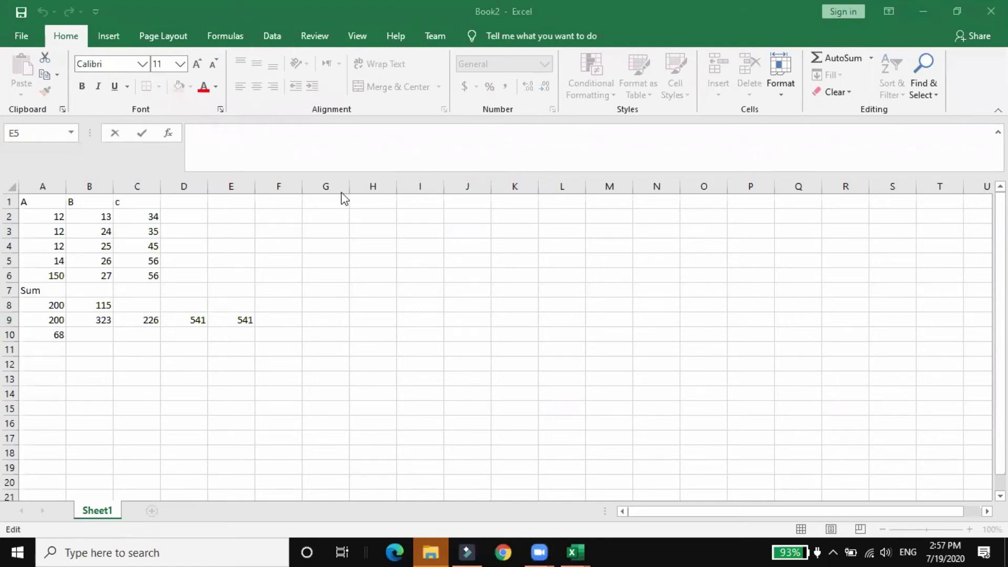
{"action": "left_click", "coordinate": [281, 149]}
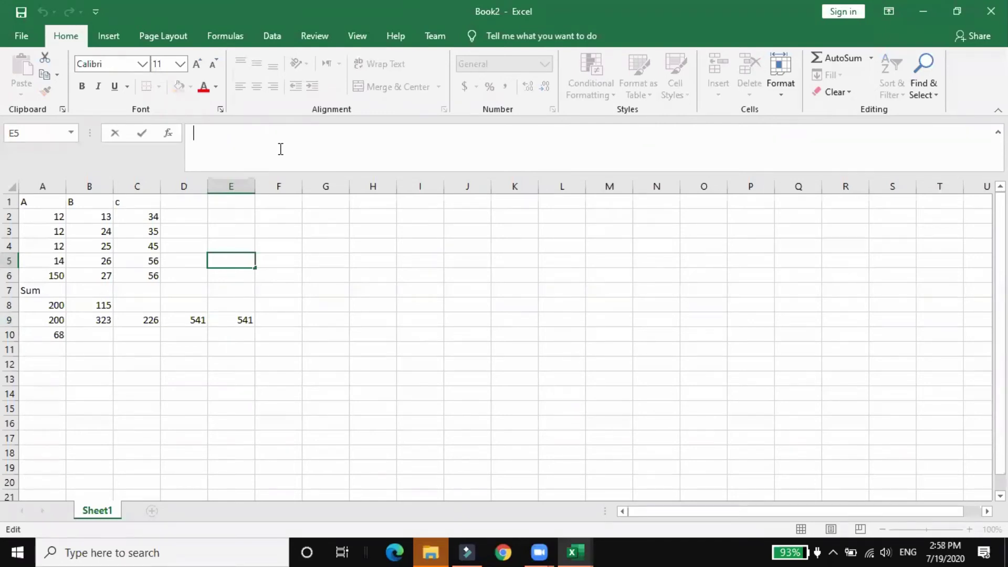
{"action": "type", "text": "="}
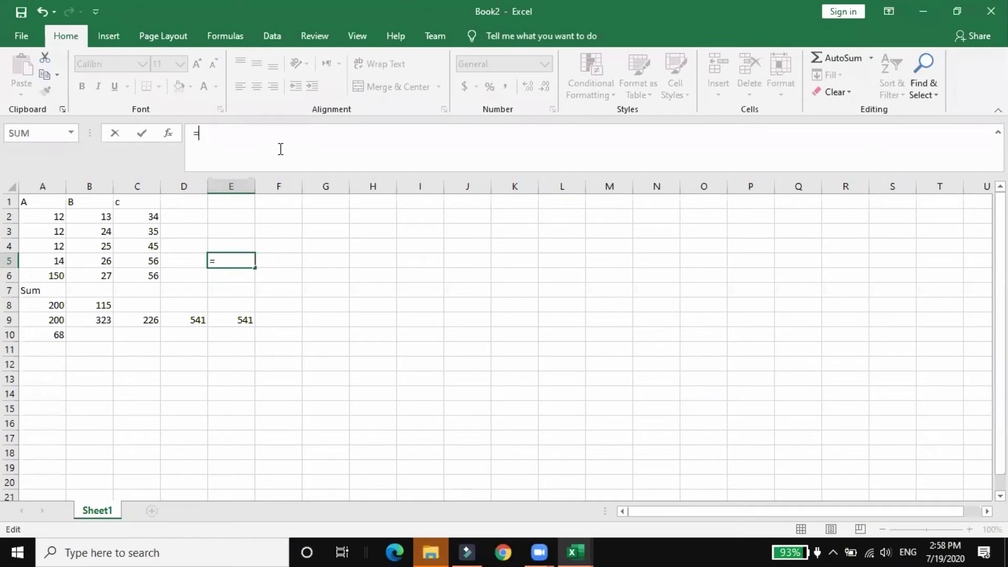
{"action": "type", "text": "a"}
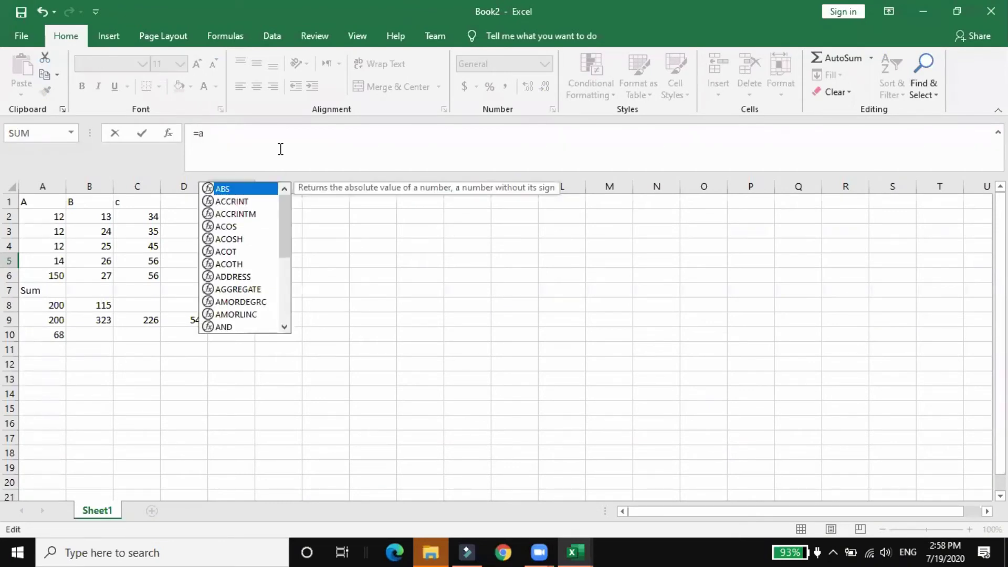
{"action": "type", "text": "8"}
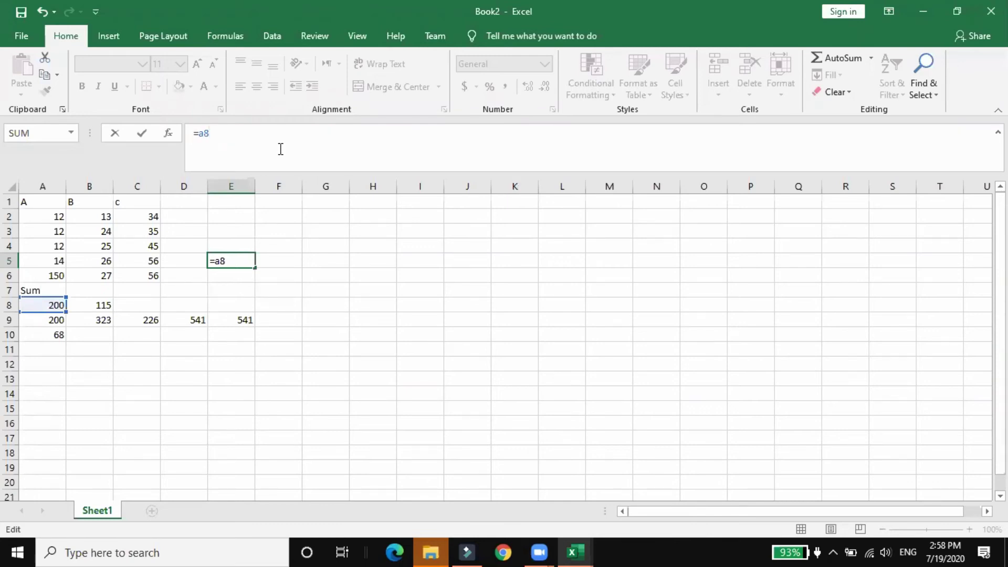
{"action": "type", "text": "/b8"}
{"action": "key", "text": "Return"}
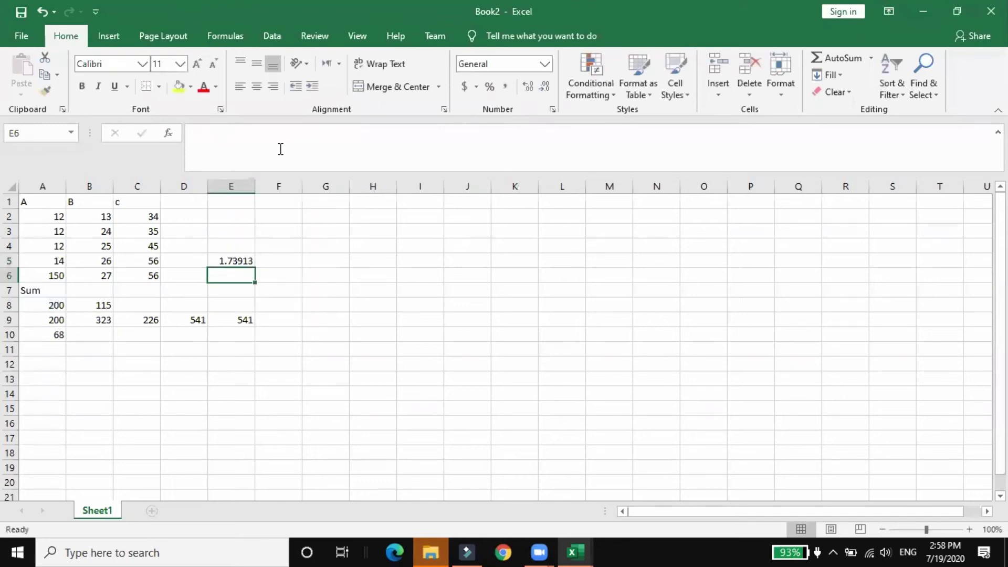
{"action": "left_click", "coordinate": [226, 259]}
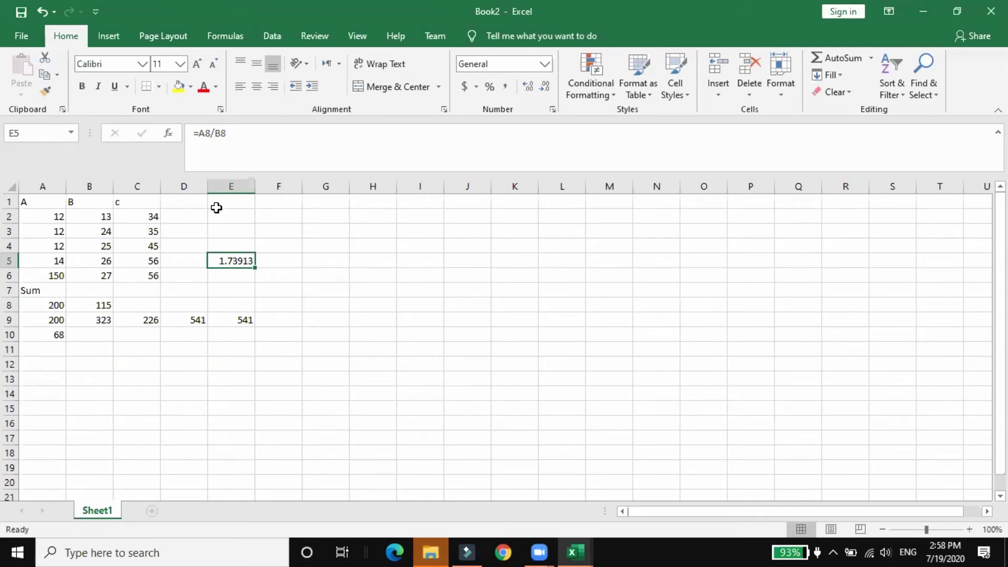
Change the formula in cell E5 to =(A8/B8)*100 to express the division as a percentage.
{"action": "left_click", "coordinate": [198, 134]}
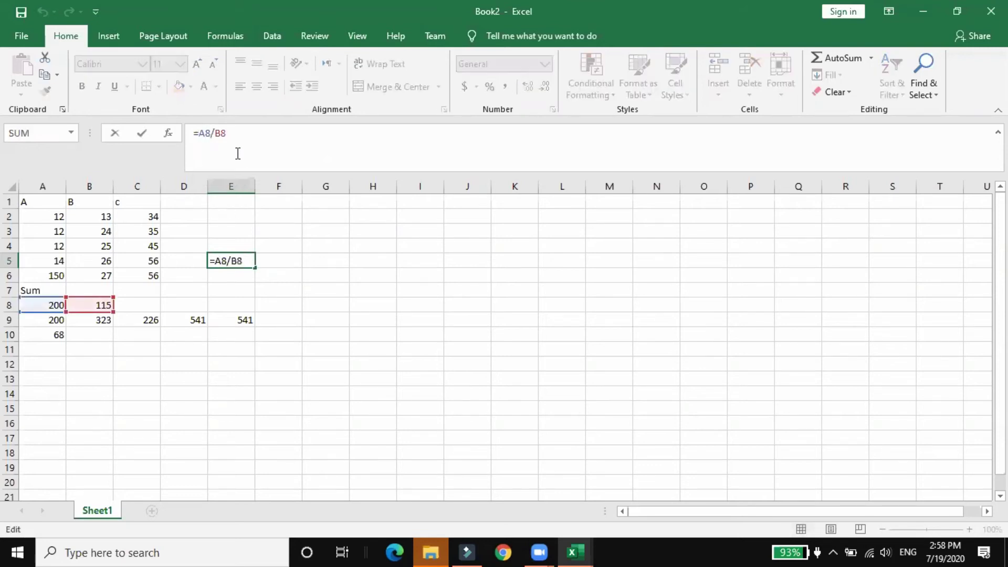
{"action": "type", "text": "("}
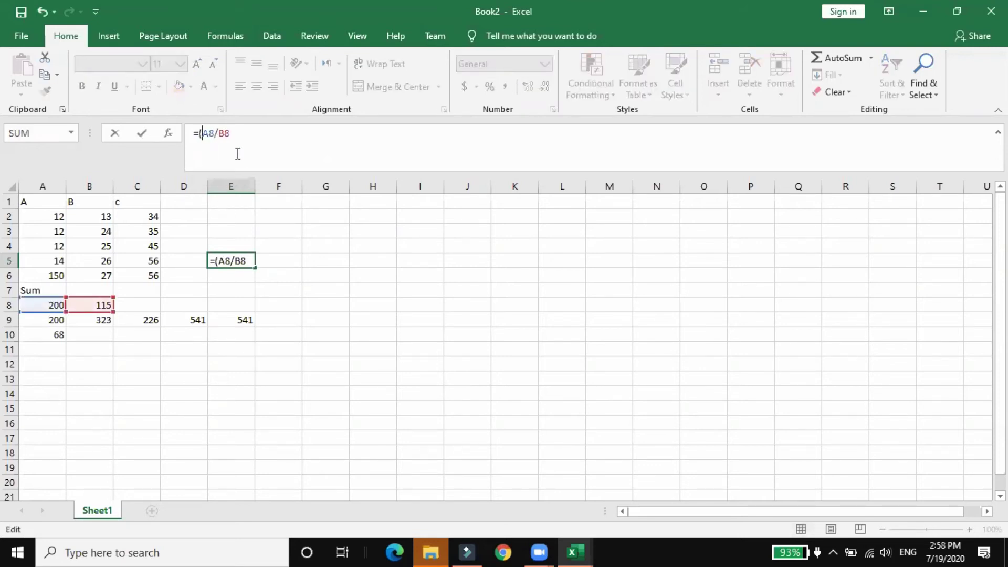
{"action": "key", "text": "Right"}
{"action": "key", "text": "Right"}
{"action": "key", "text": "Right"}
{"action": "key", "text": "Right"}
{"action": "key", "text": "Right"}
{"action": "type", "text": ")*100"}
{"action": "key", "text": "Return"}
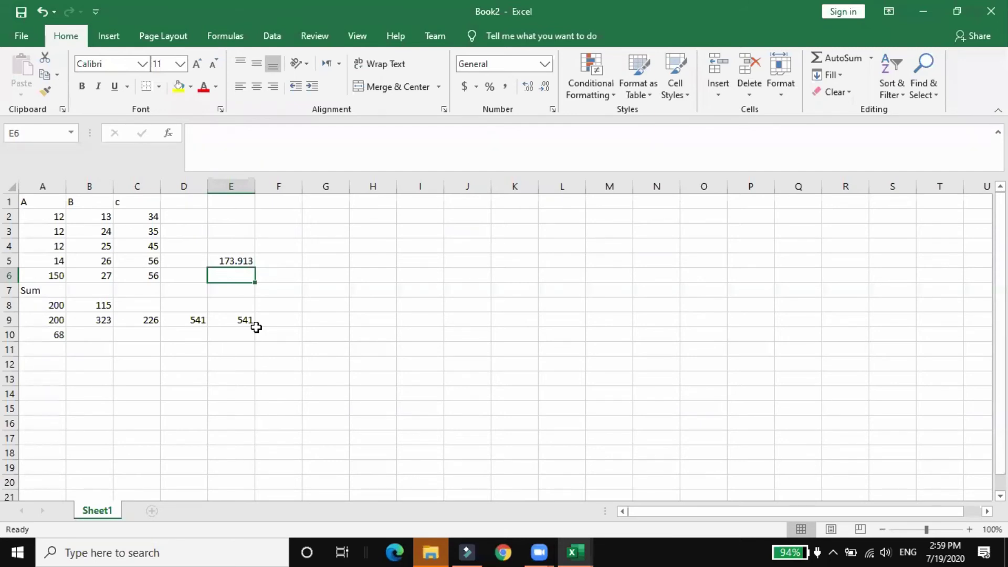
Format the Sum label in cell A7 in red at font size 26, and widen column A to fit it.
{"action": "left_click", "coordinate": [27, 295]}
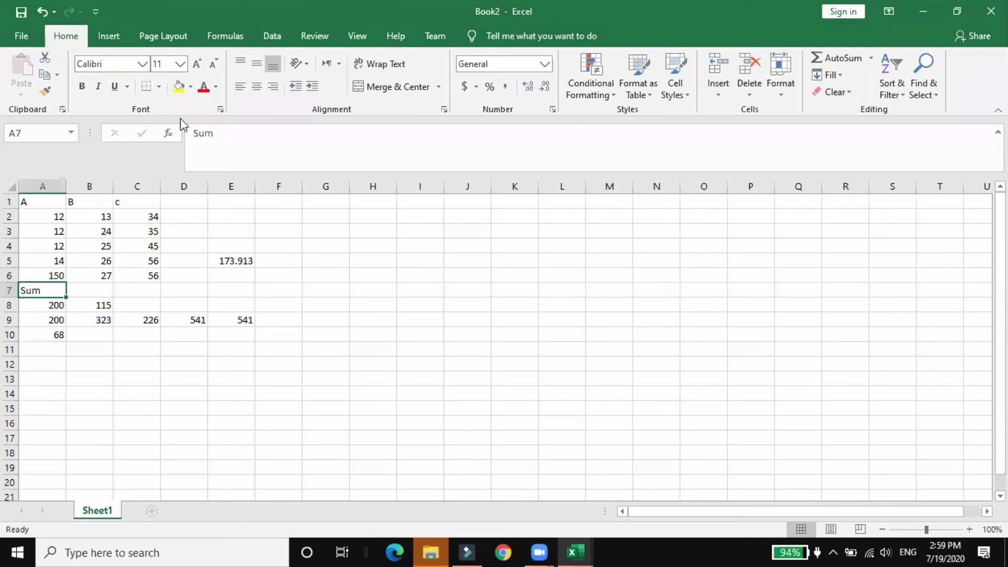
{"action": "left_click", "coordinate": [199, 85]}
{"action": "left_click", "coordinate": [203, 85]}
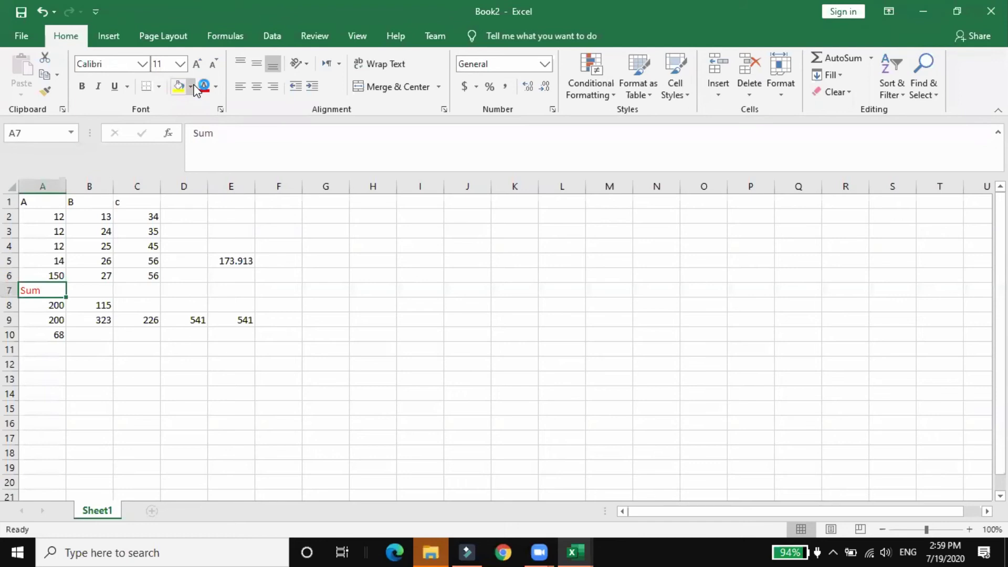
{"action": "left_click", "coordinate": [181, 63]}
{"action": "left_click", "coordinate": [163, 230]}
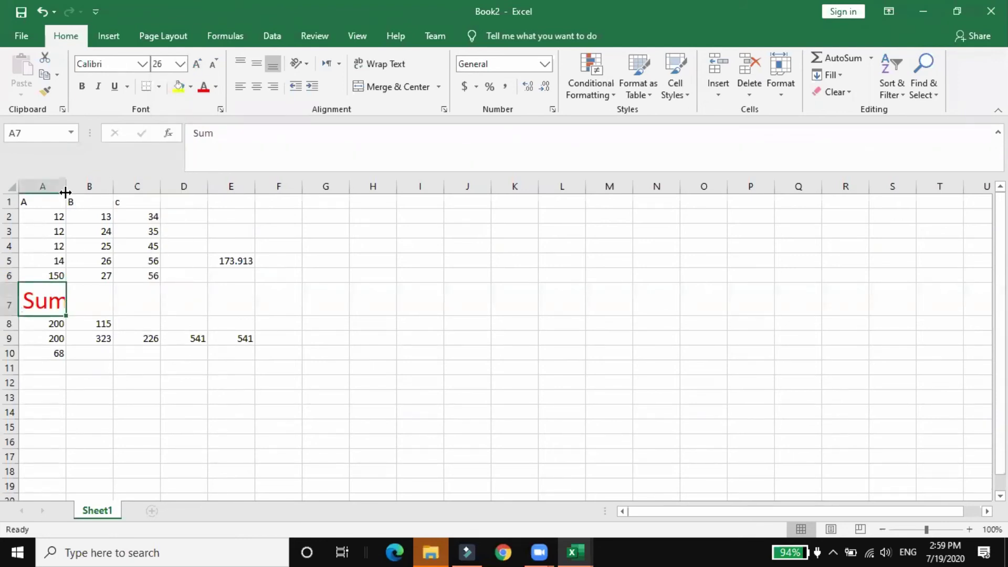
{"action": "left_click_drag", "start_coordinate": [65, 192], "coordinate": [85, 191]}
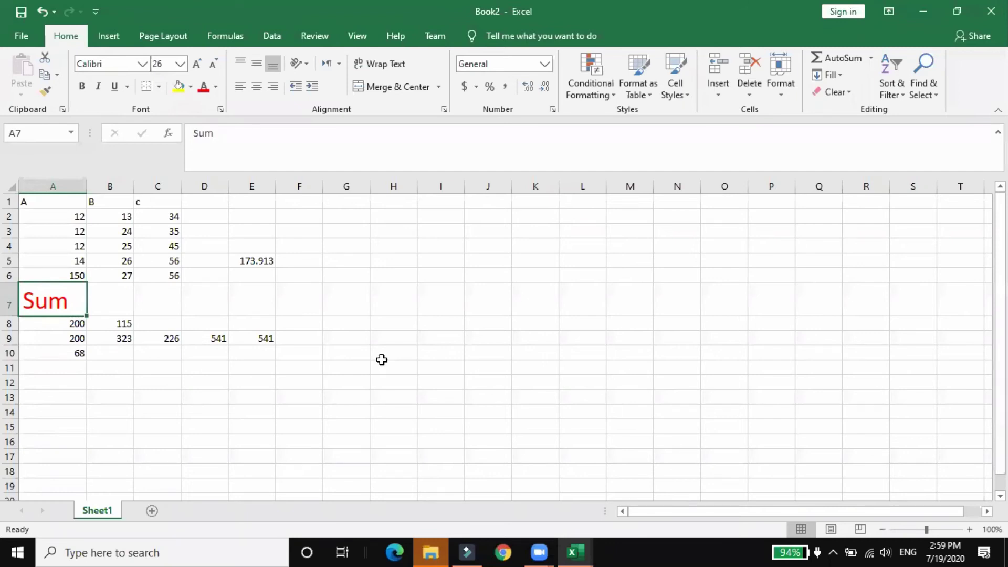
Examine the most recently used functions offered by Insert Function, and leave without inserting any.
{"action": "left_click", "coordinate": [168, 134]}
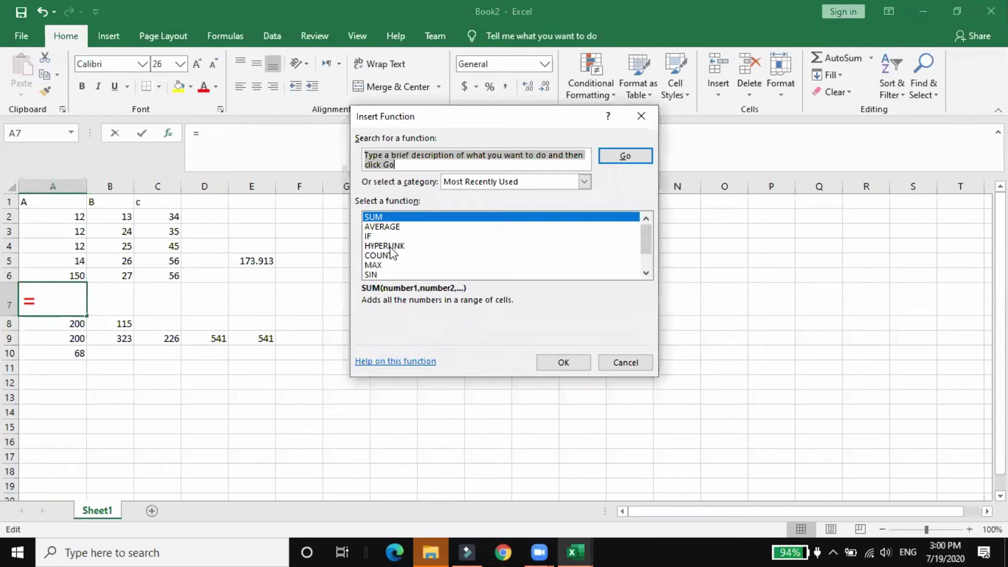
{"action": "left_click", "coordinate": [647, 273]}
{"action": "left_click", "coordinate": [647, 273]}
{"action": "left_click", "coordinate": [647, 273]}
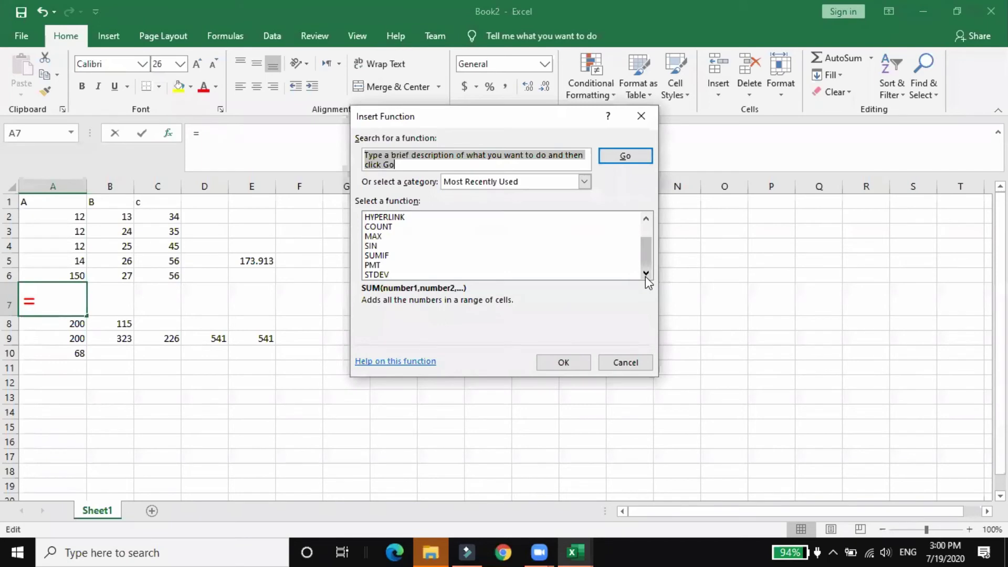
{"action": "left_click", "coordinate": [646, 217]}
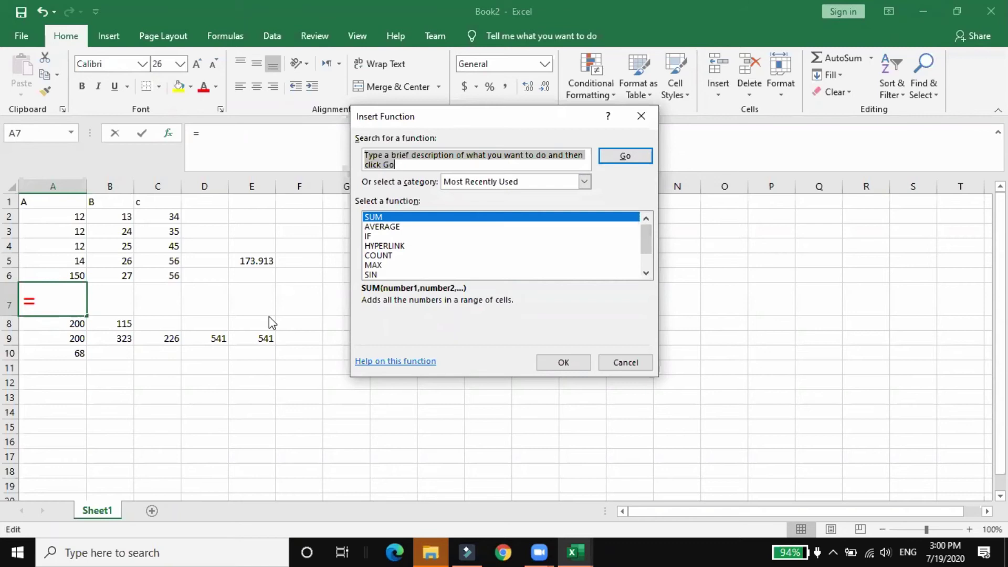
{"action": "left_click", "coordinate": [626, 362]}
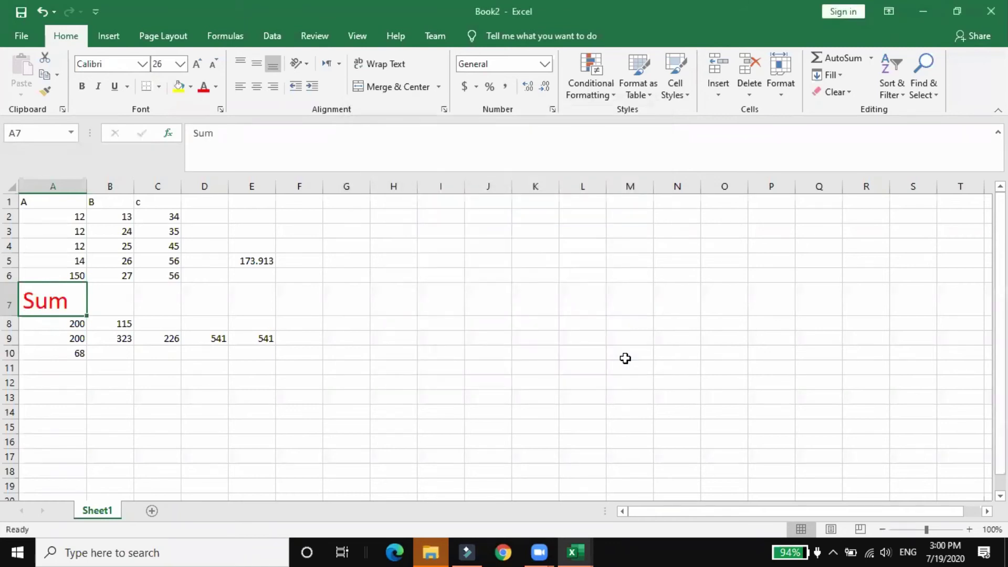
{"action": "left_click", "coordinate": [255, 282]}
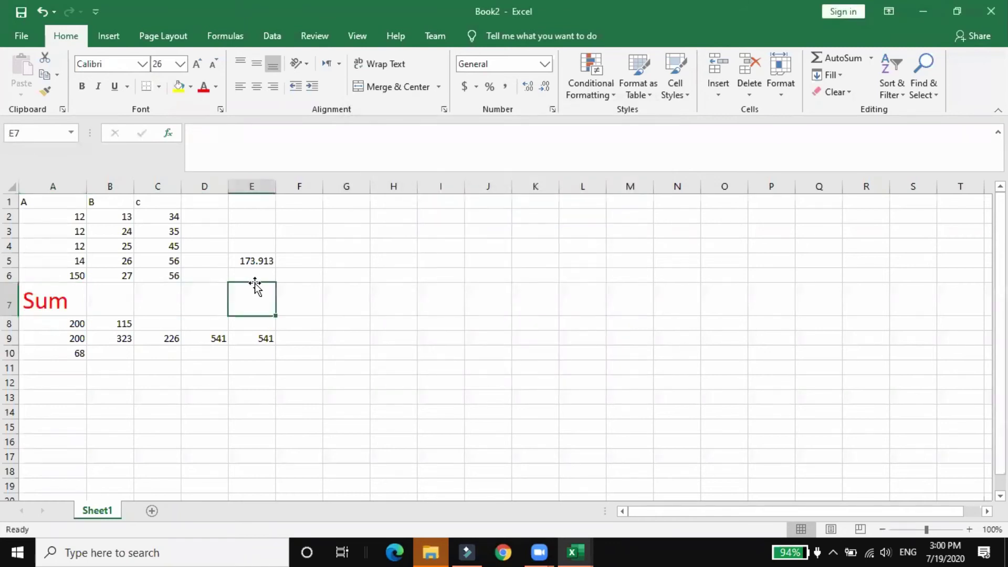
{"action": "left_click", "coordinate": [308, 215]}
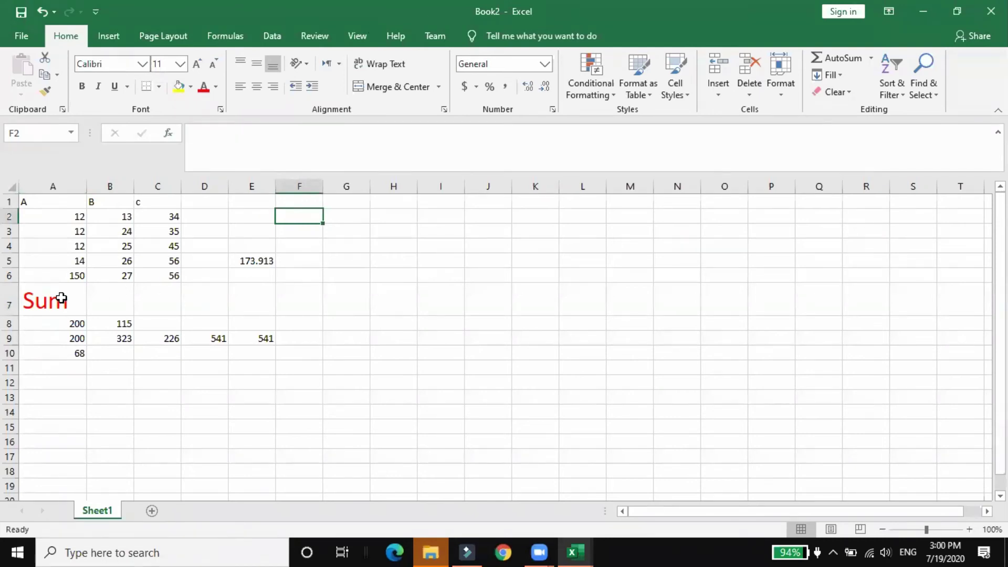
Fill the Sum label from A7 across to B7 and C7, and widen columns B and C to fit it.
{"action": "left_click", "coordinate": [74, 312]}
{"action": "left_click_drag", "start_coordinate": [103, 316], "coordinate": [198, 321]}
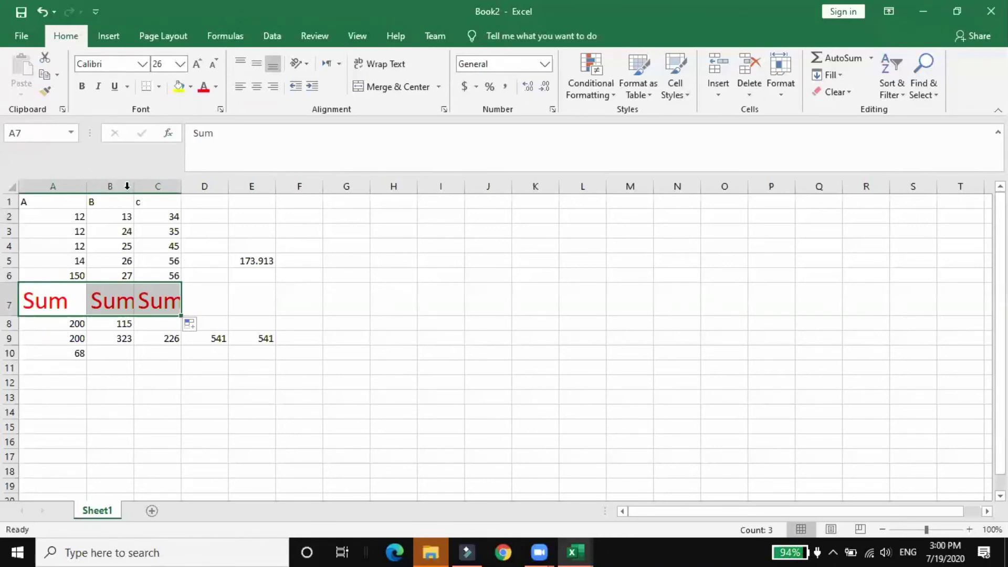
{"action": "left_click_drag", "start_coordinate": [134, 189], "coordinate": [225, 189]}
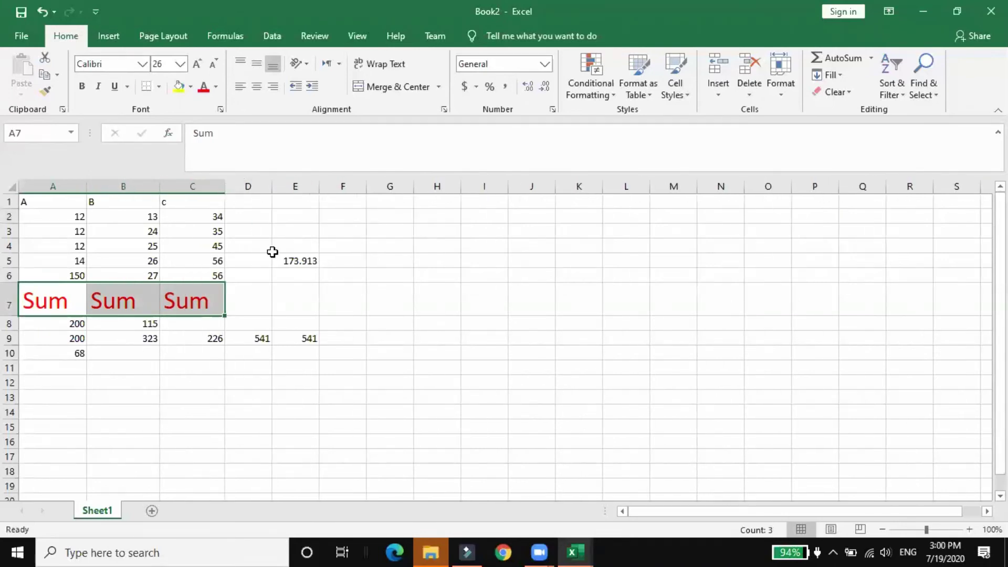
{"action": "left_click", "coordinate": [243, 337]}
{"action": "left_click", "coordinate": [91, 358]}
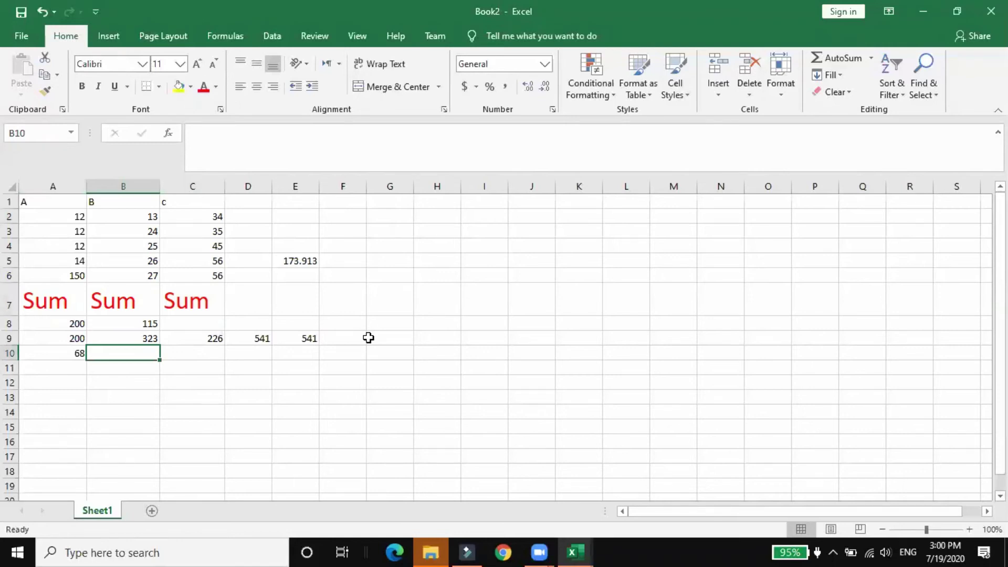
Examine the functions available in the AutoSum, Recently Used, Financial, Logical and Text categories of the function library.
{"action": "left_click", "coordinate": [109, 36]}
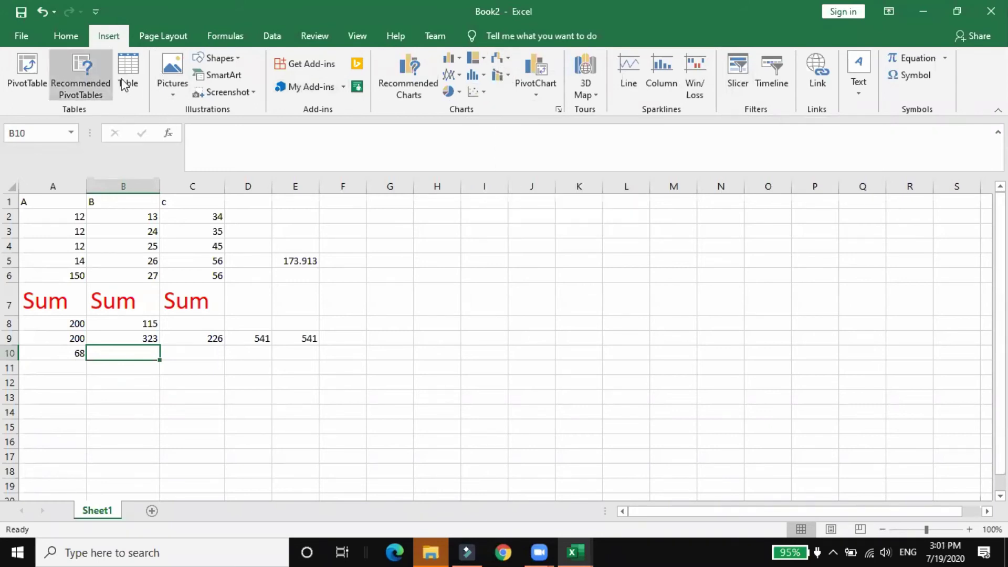
{"action": "left_click", "coordinate": [218, 43]}
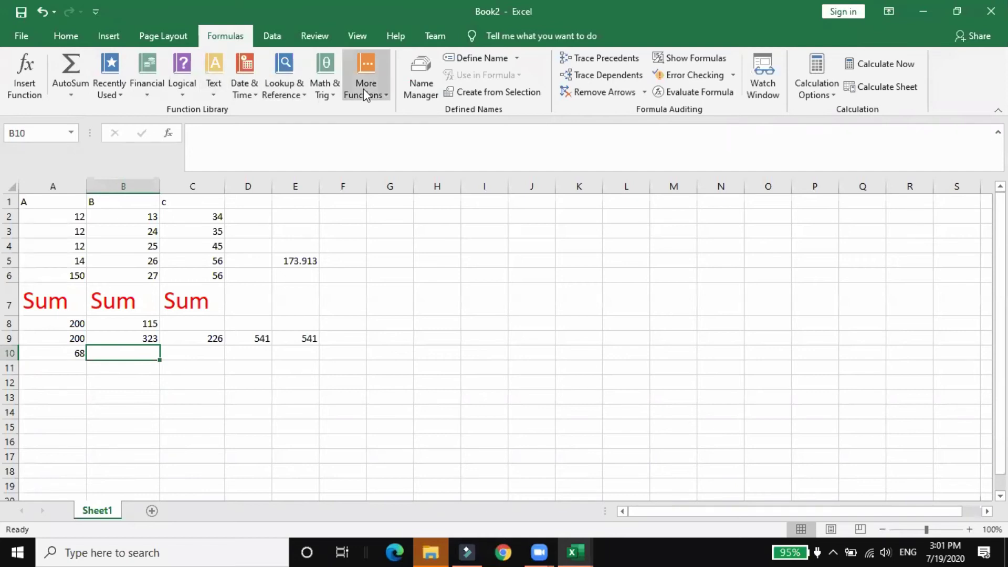
{"action": "left_click", "coordinate": [72, 94]}
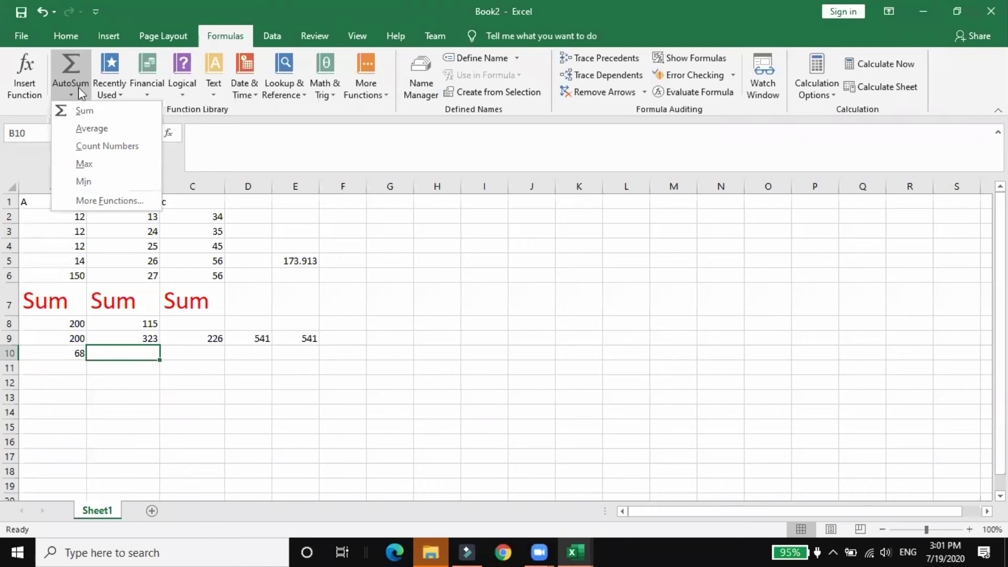
{"action": "left_click", "coordinate": [113, 91]}
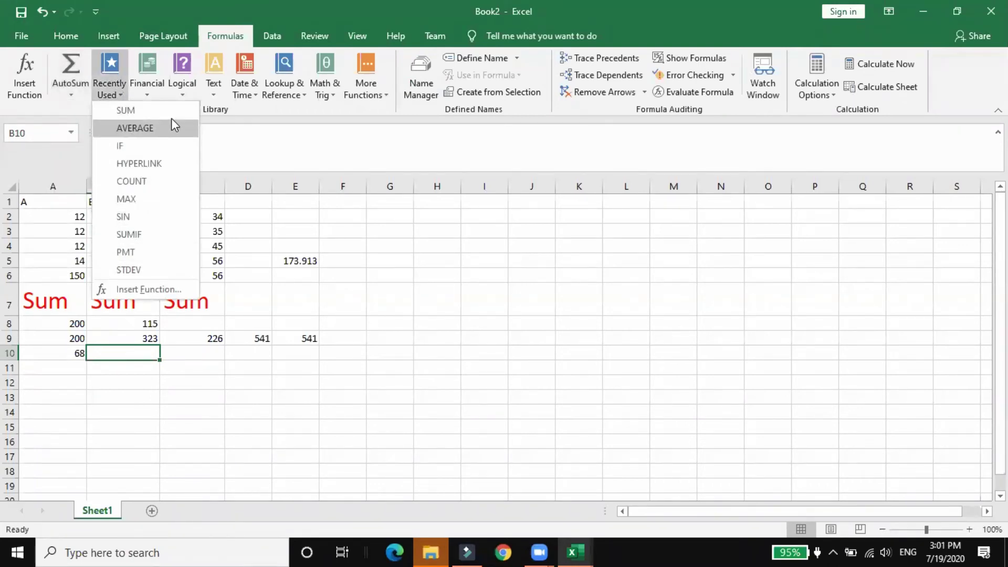
{"action": "left_click", "coordinate": [143, 91]}
{"action": "left_click", "coordinate": [143, 90]}
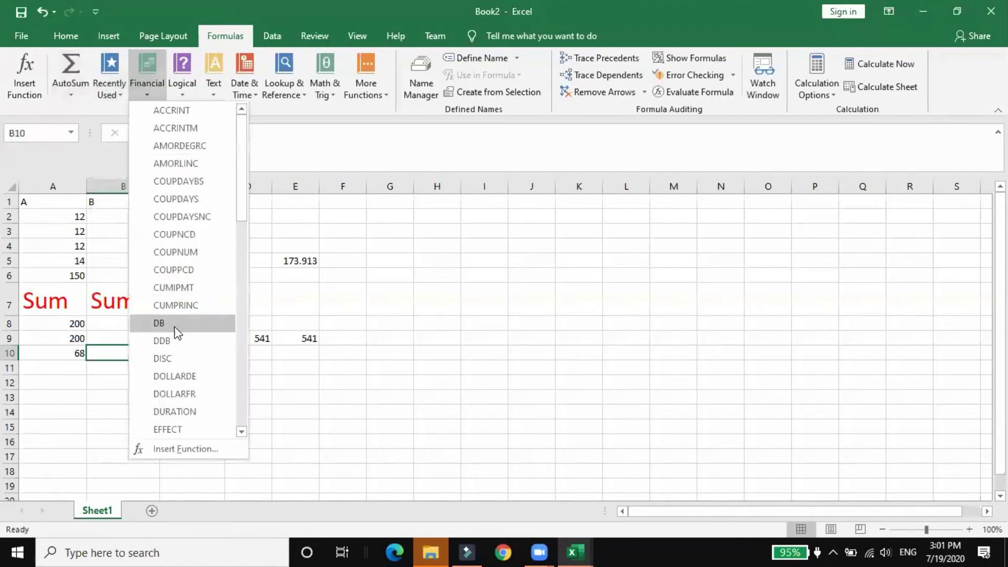
{"action": "left_click", "coordinate": [183, 92]}
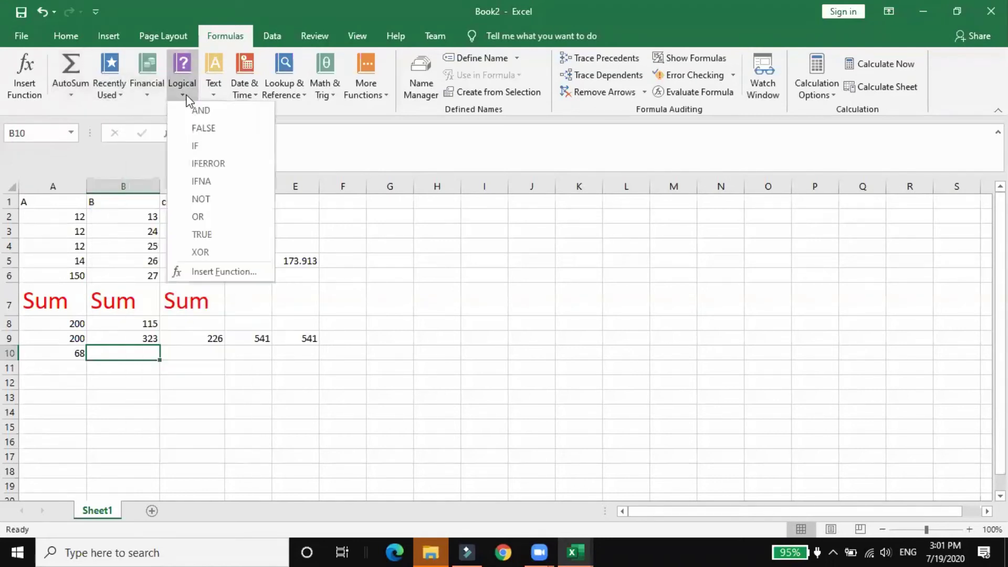
{"action": "left_click", "coordinate": [214, 94]}
{"action": "left_click", "coordinate": [214, 95]}
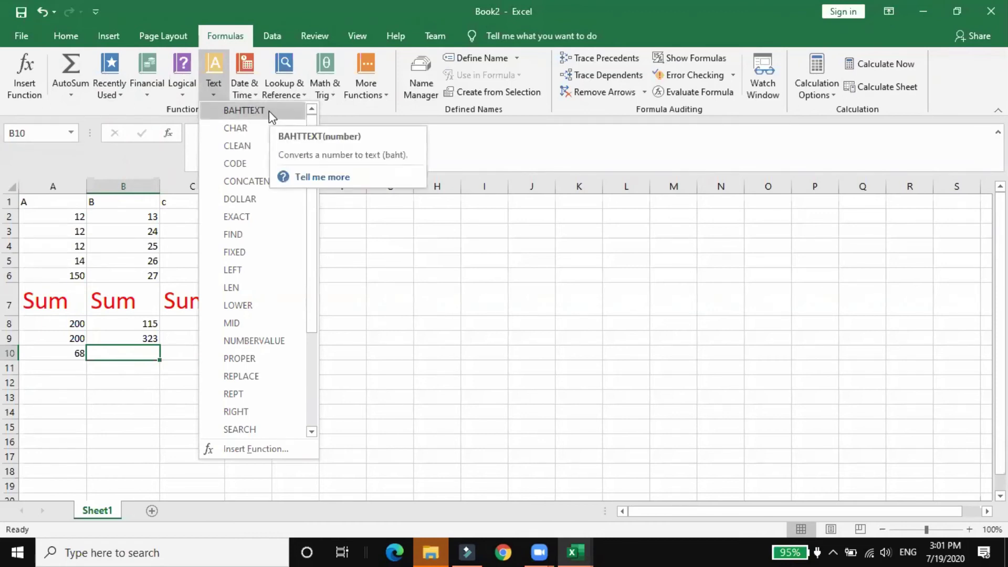
{"action": "left_click", "coordinate": [456, 341]}
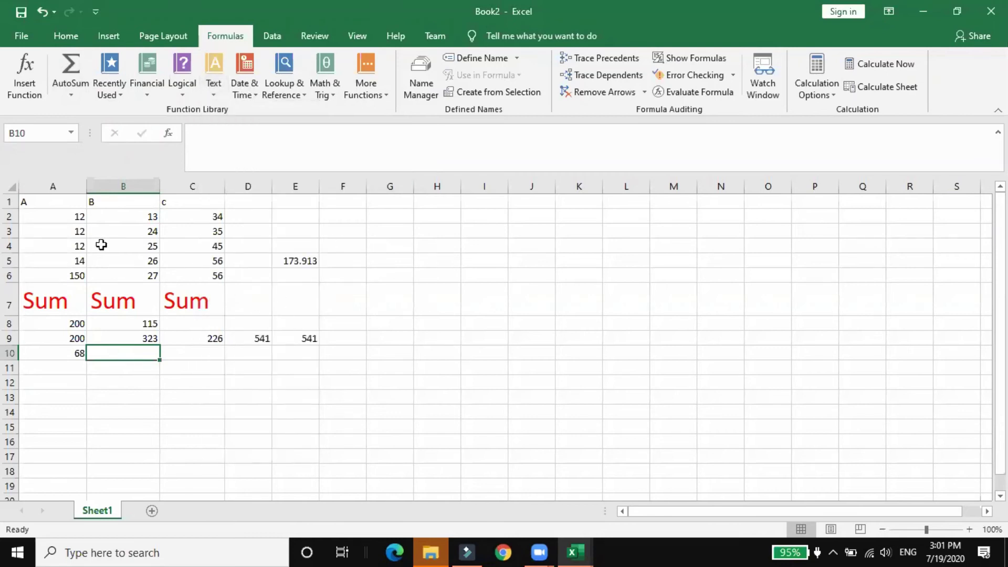
{"action": "left_click", "coordinate": [47, 204]}
{"action": "left_click_drag", "start_coordinate": [70, 230], "coordinate": [216, 277]}
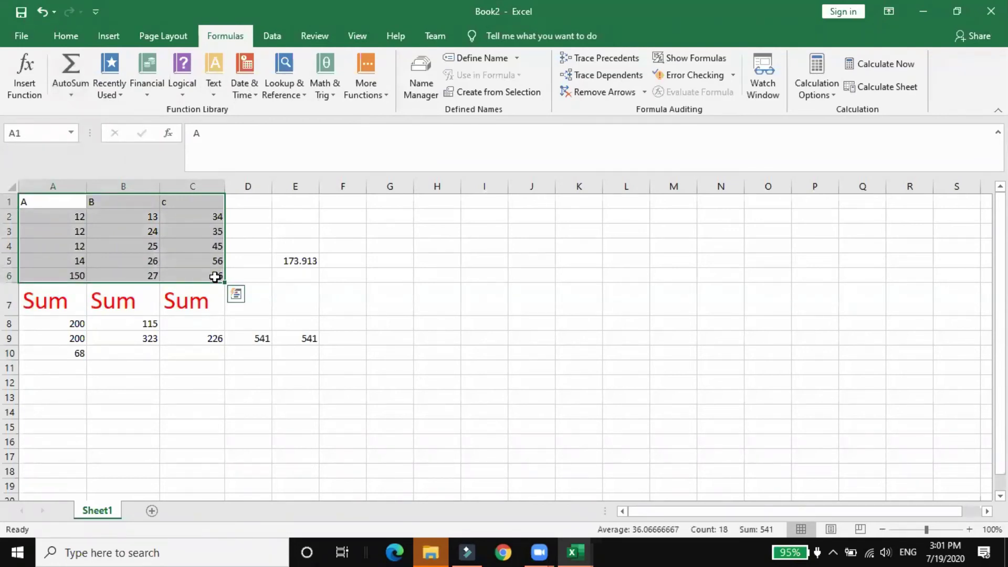
{"action": "left_click", "coordinate": [240, 392]}
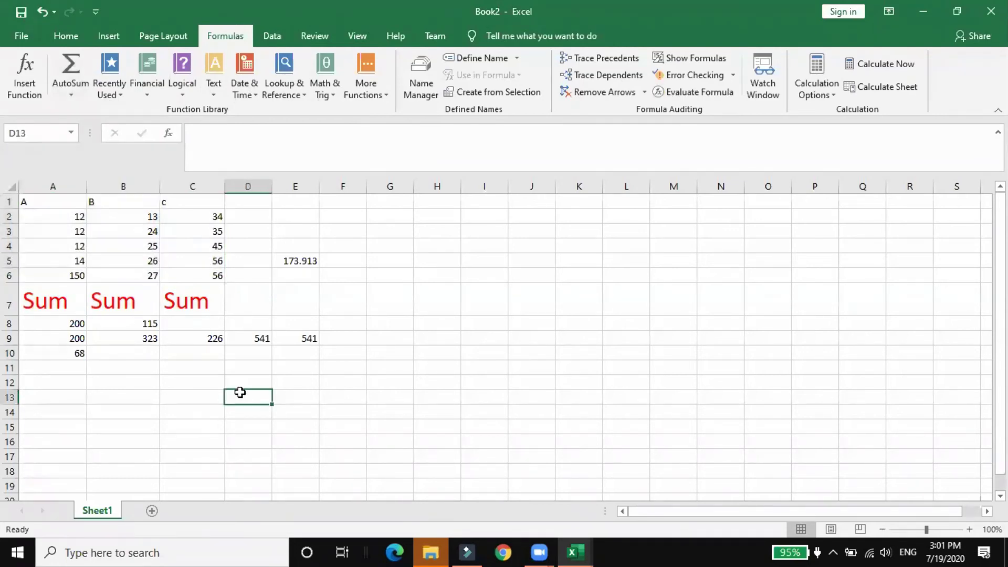
Add the label Min in cell A12 and the label Max in cell B12.
{"action": "left_click", "coordinate": [47, 383]}
{"action": "type", "text": "Min"}
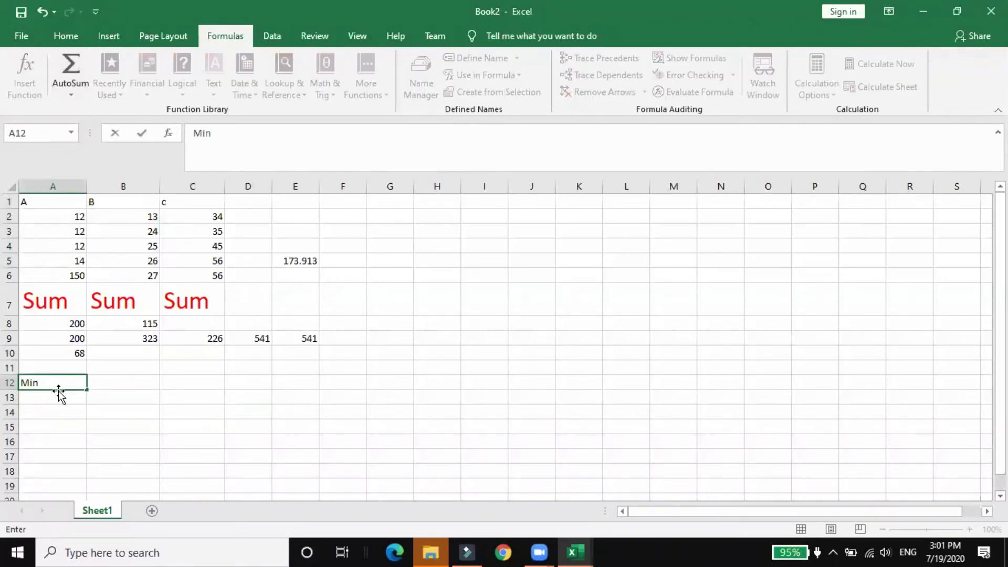
{"action": "left_click", "coordinate": [125, 384]}
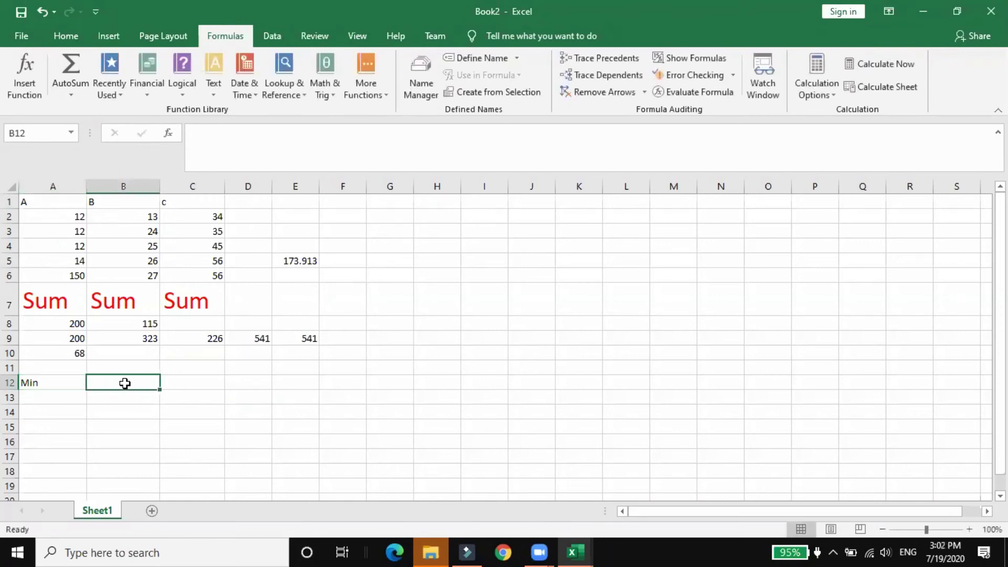
{"action": "type", "text": "Max"}
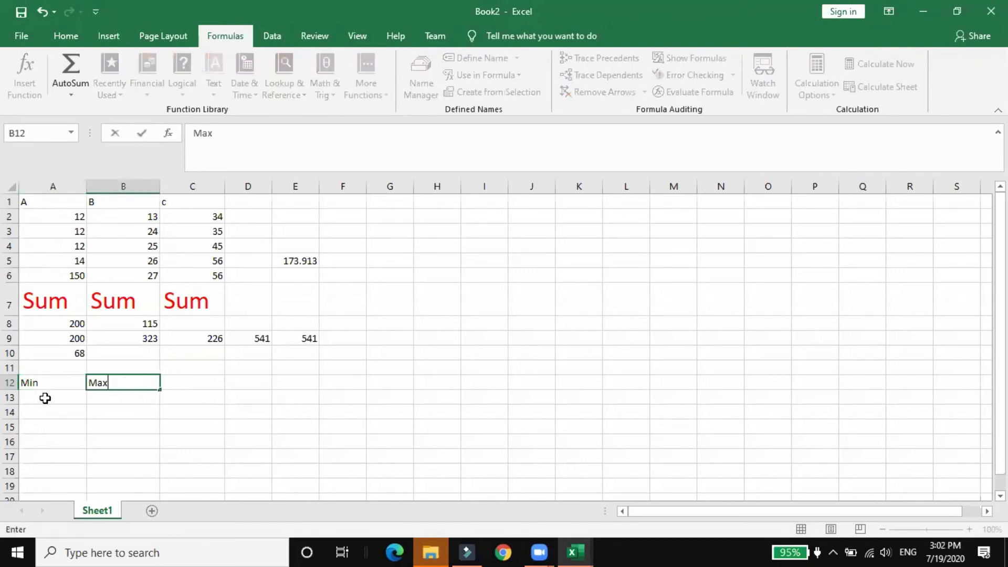
Enter a MIN formula in cell A13 that returns the smallest value in the range A2:C6.
{"action": "left_click", "coordinate": [45, 399]}
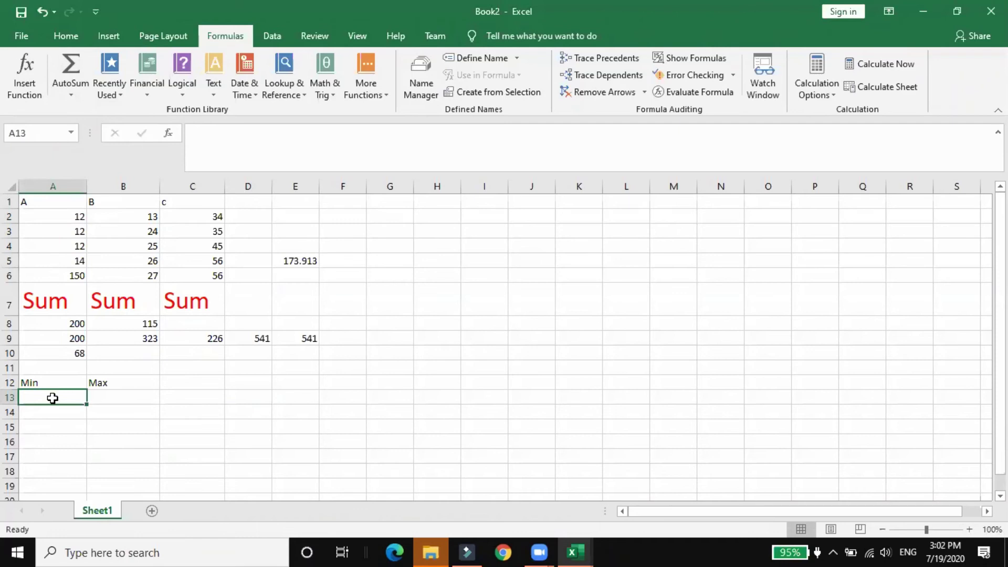
{"action": "left_click", "coordinate": [227, 129]}
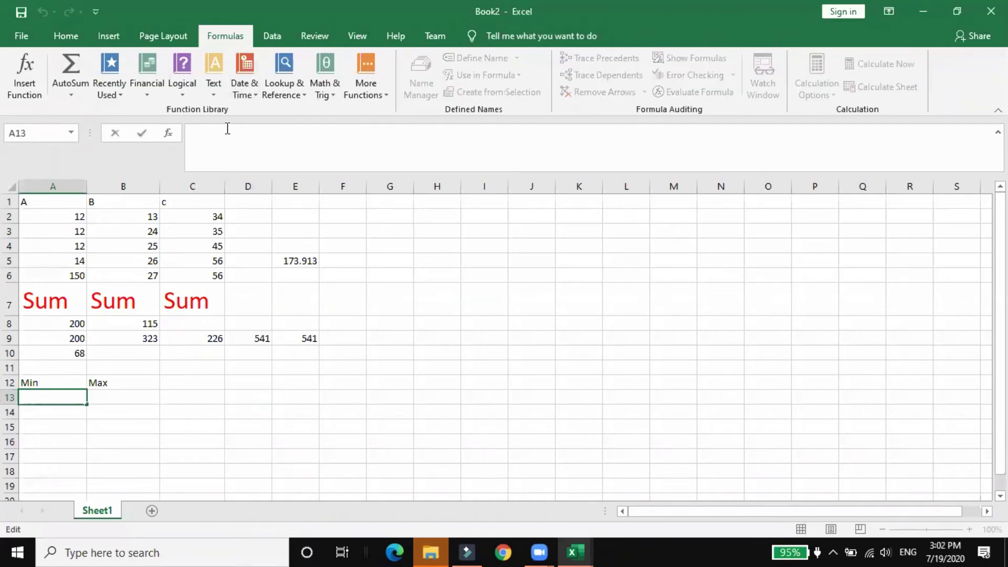
{"action": "type", "text": "=M"}
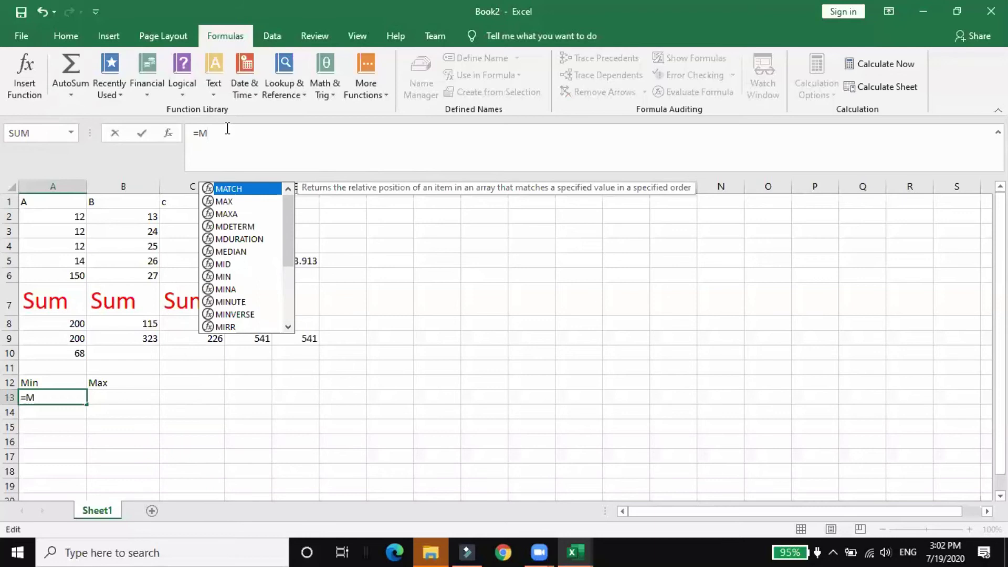
{"action": "type", "text": "in"}
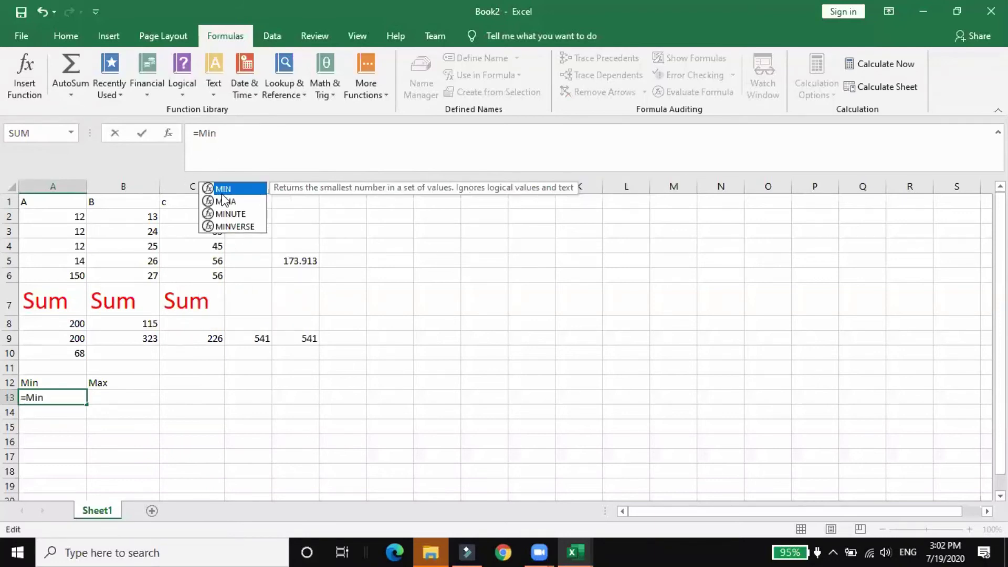
{"action": "key", "text": "Tab"}
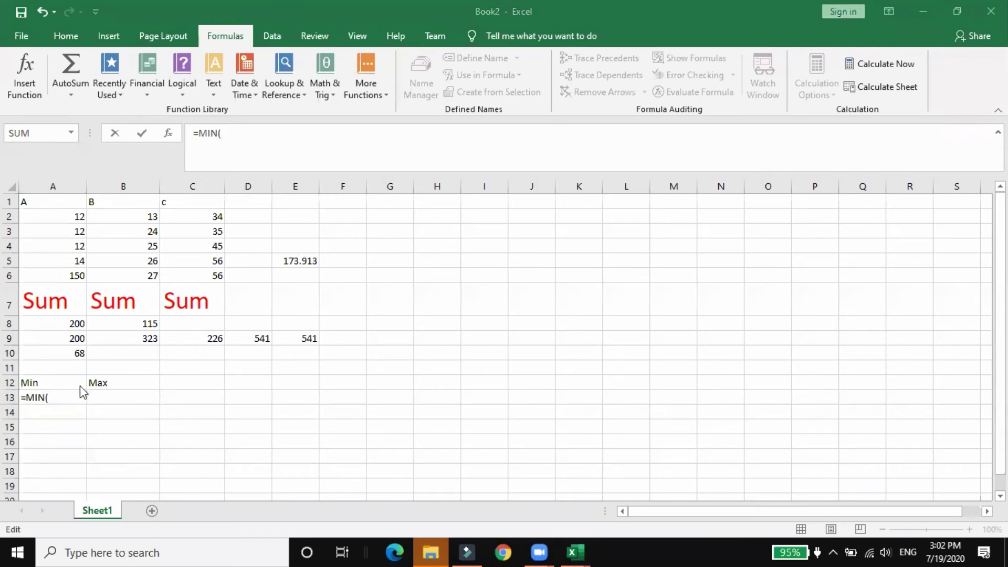
{"action": "left_click", "coordinate": [243, 140]}
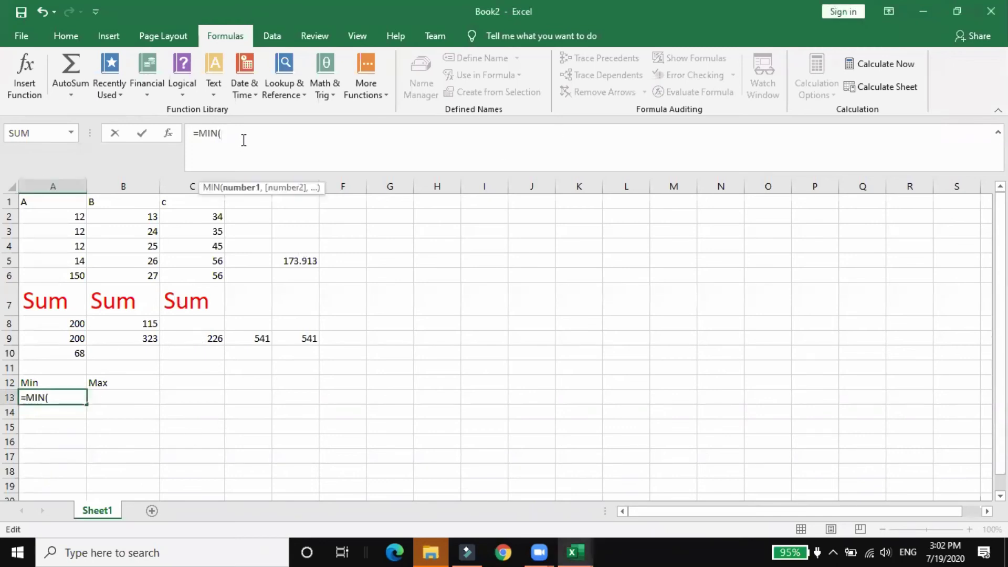
{"action": "type", "text": "a"}
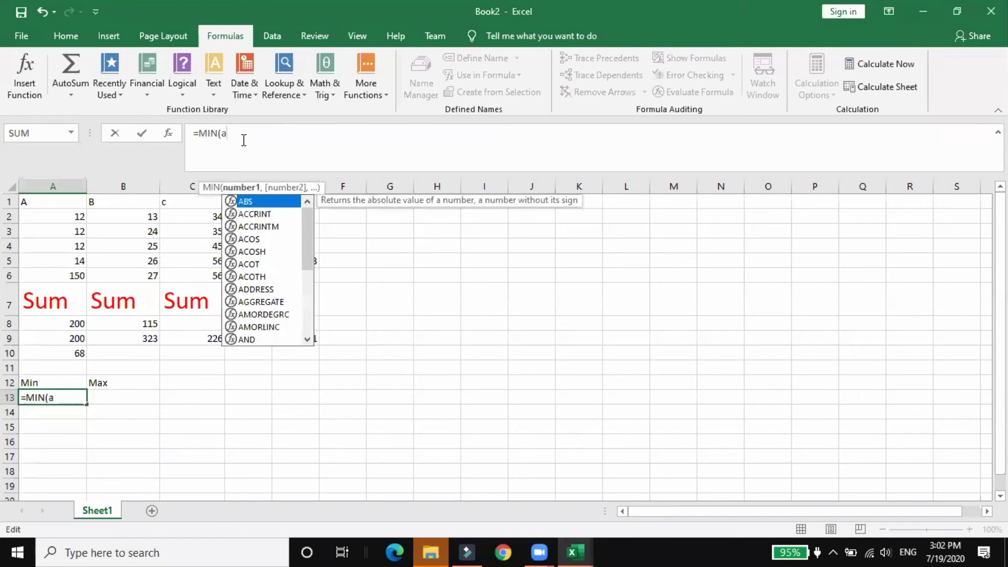
{"action": "type", "text": "2:"}
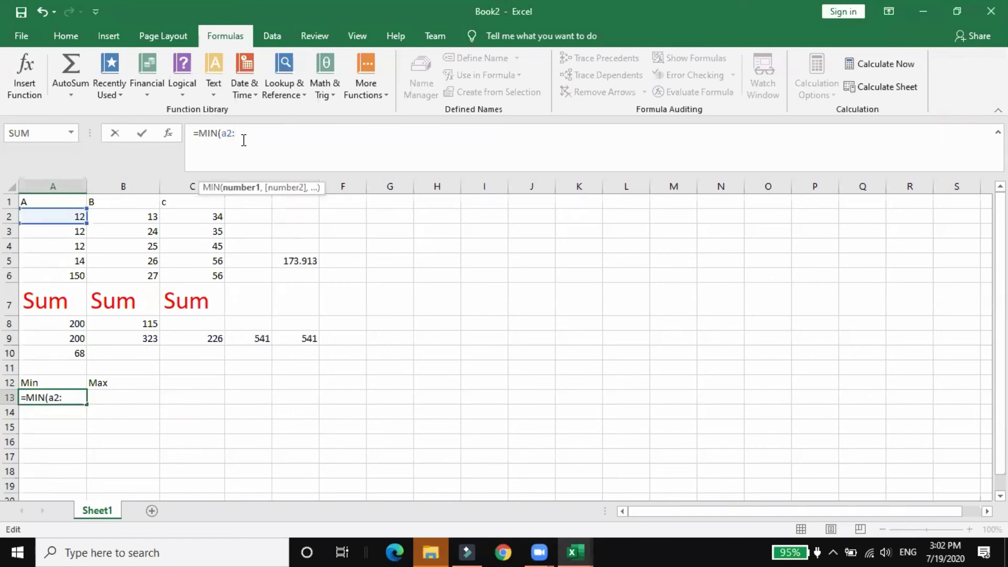
{"action": "type", "text": "c"}
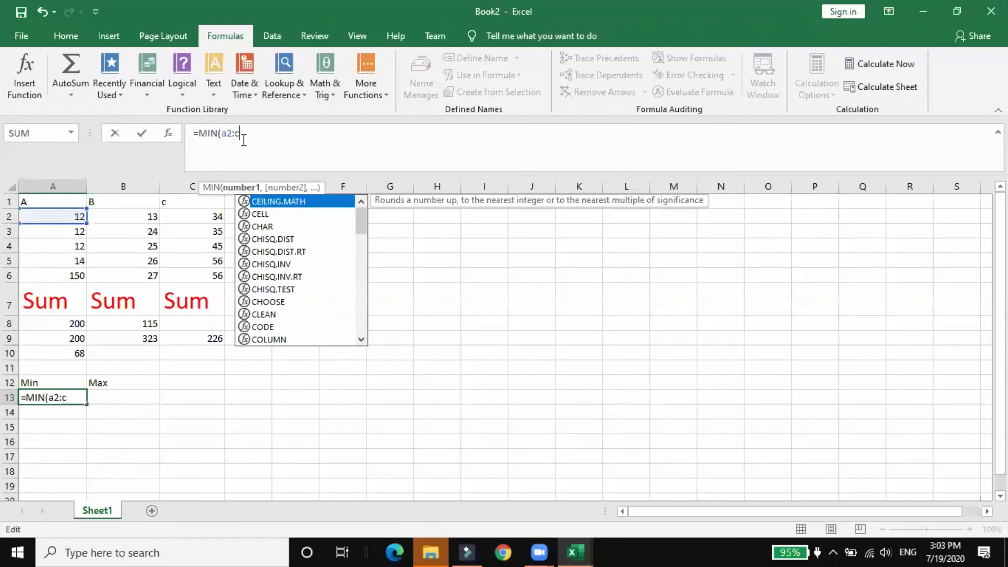
{"action": "type", "text": "6"}
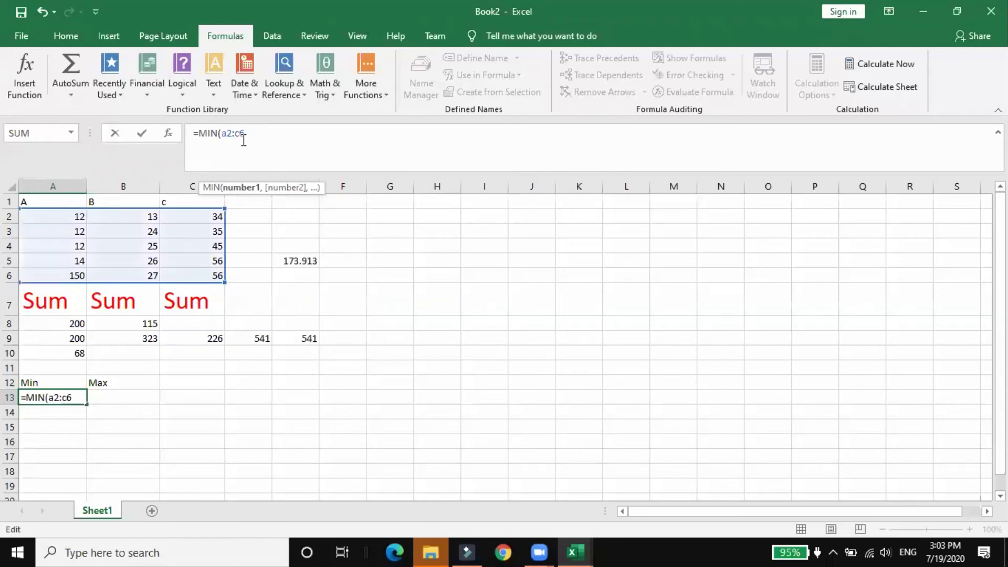
{"action": "key", "text": "Return"}
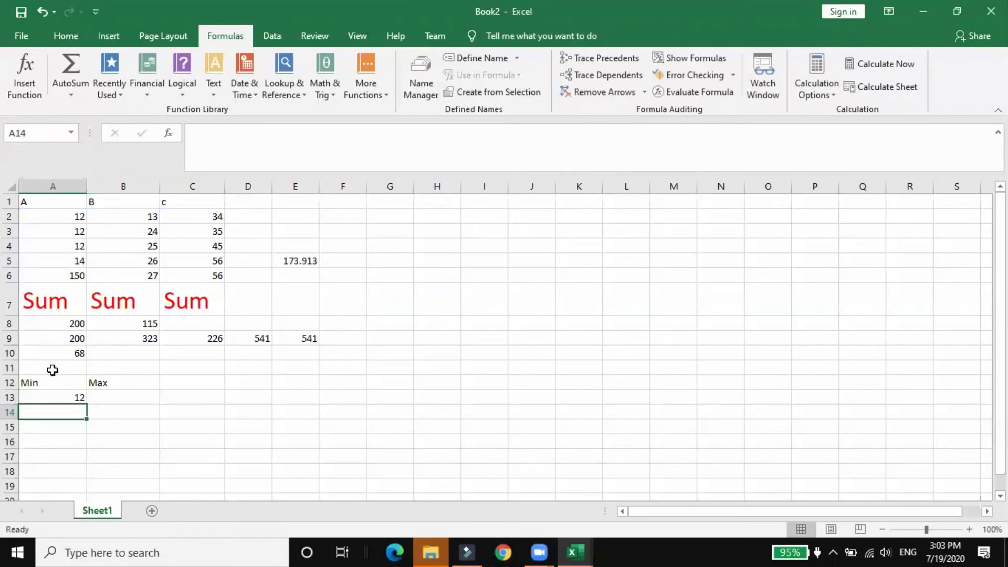
{"action": "left_click", "coordinate": [73, 394]}
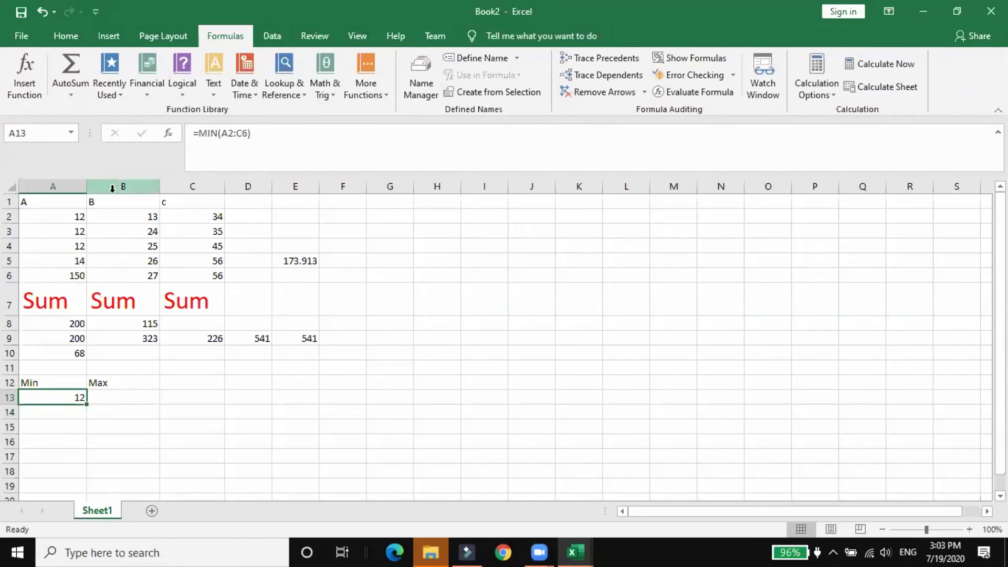
Enter the formula =MAX(A2:C6) in cell B13, under the Max label.
{"action": "left_click", "coordinate": [136, 398]}
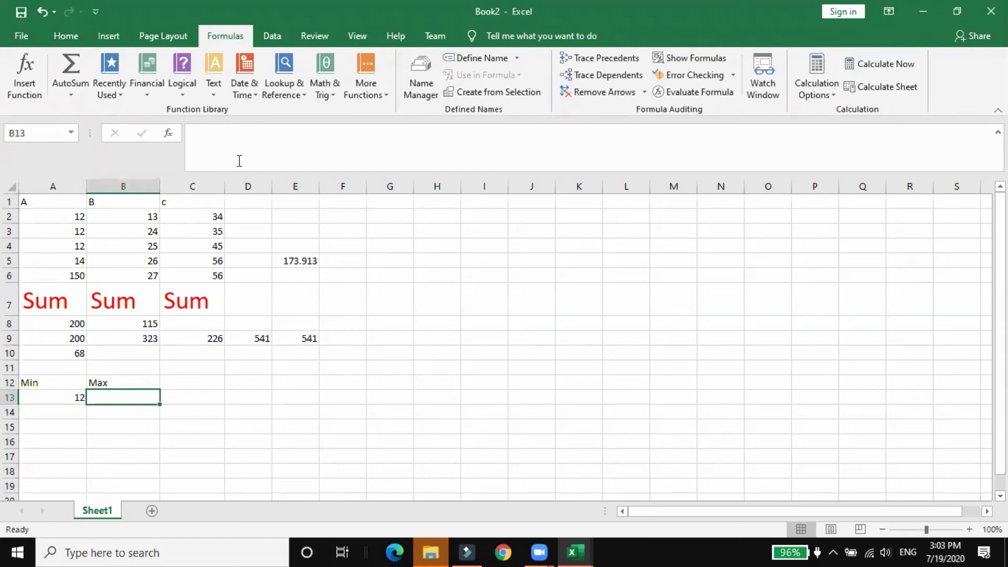
{"action": "left_click", "coordinate": [230, 137]}
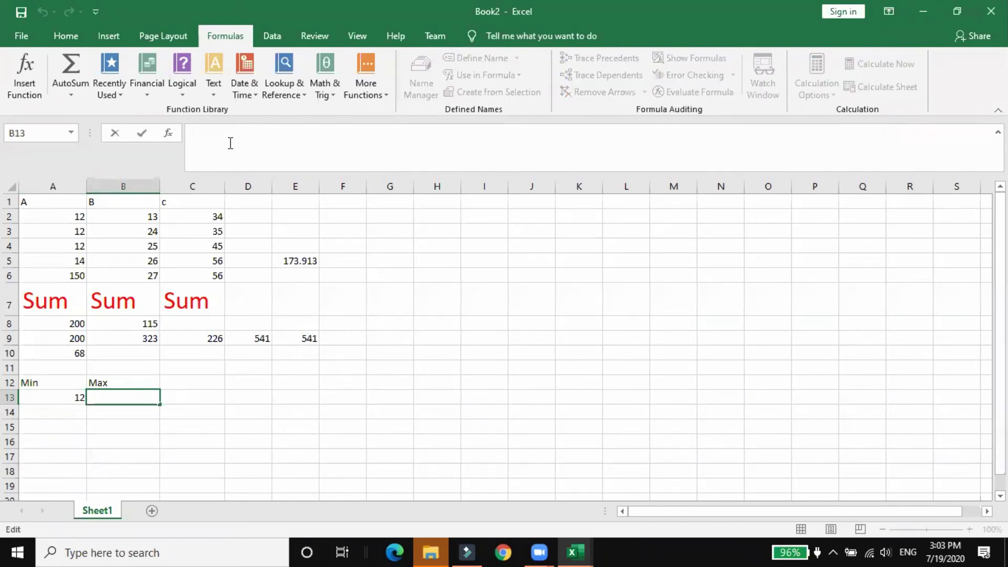
{"action": "type", "text": "="}
{"action": "type", "text": "Ma"}
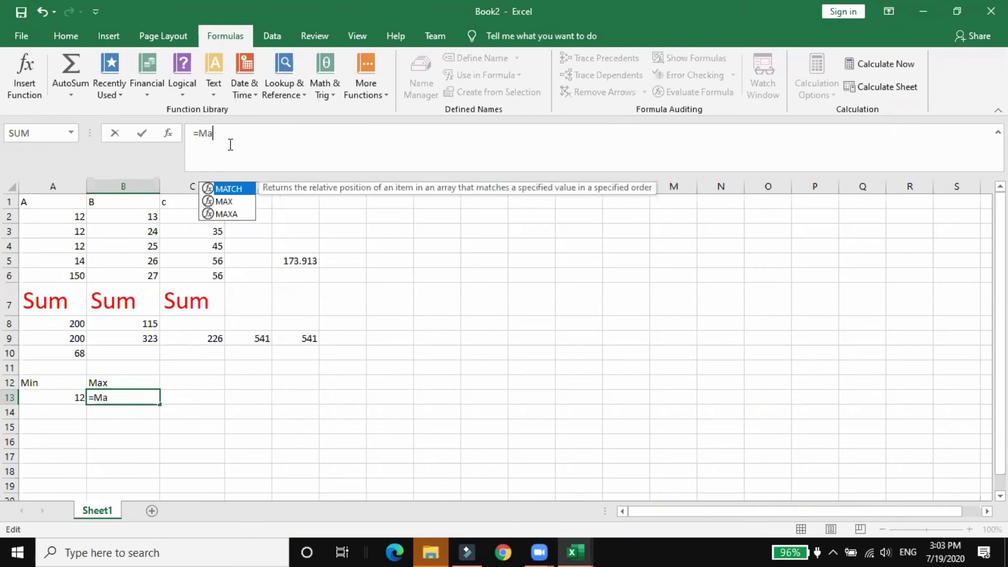
{"action": "type", "text": "x("}
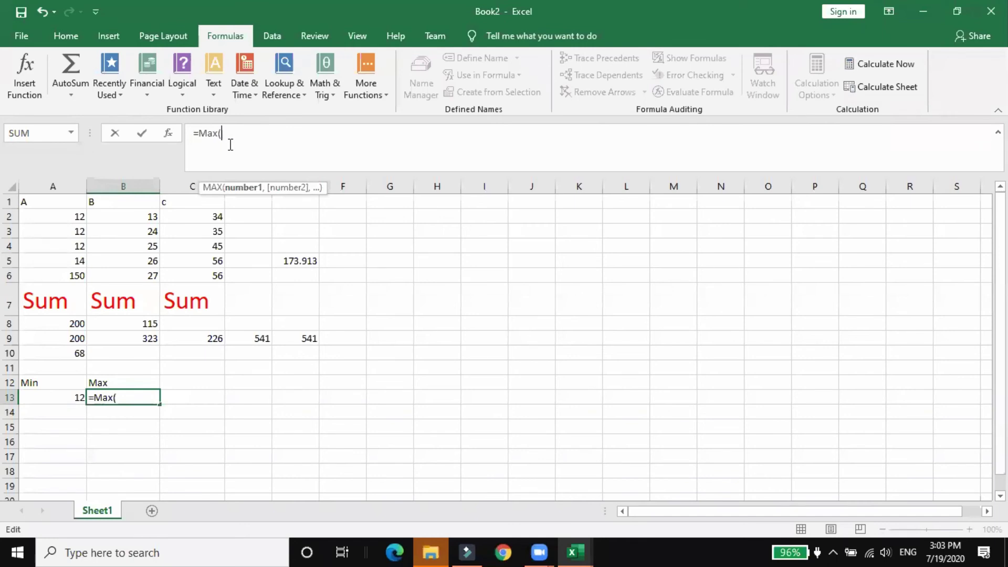
{"action": "type", "text": "a2:"}
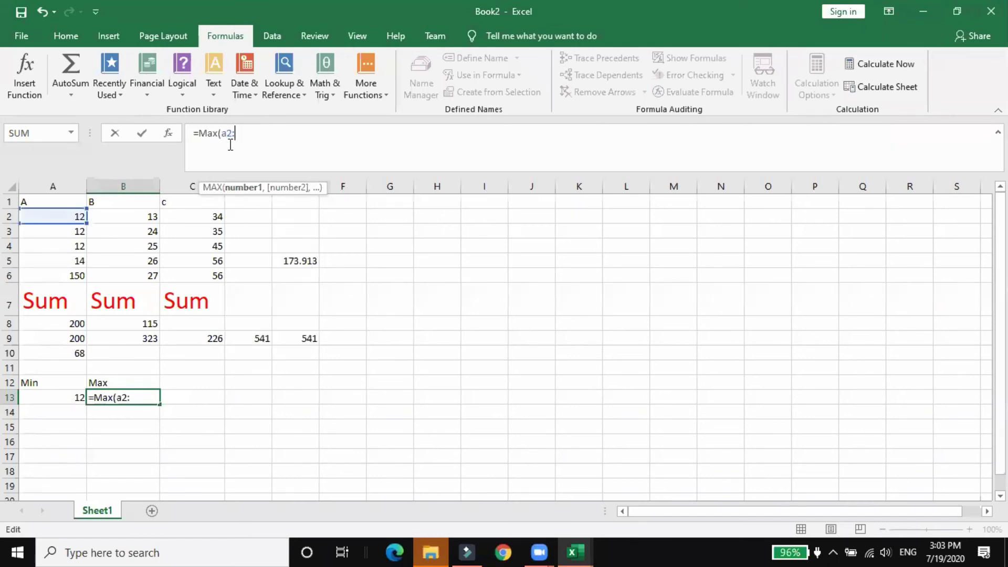
{"action": "type", "text": "c6)"}
{"action": "key", "text": "Return"}
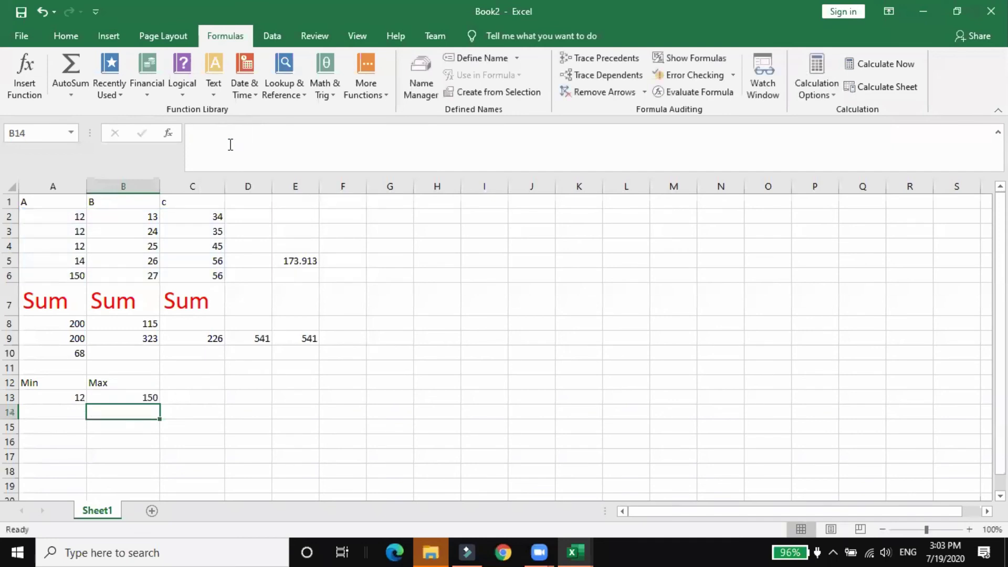
Review the MAX formula in B13 and the MIN formula in A13.
{"action": "left_click", "coordinate": [148, 398]}
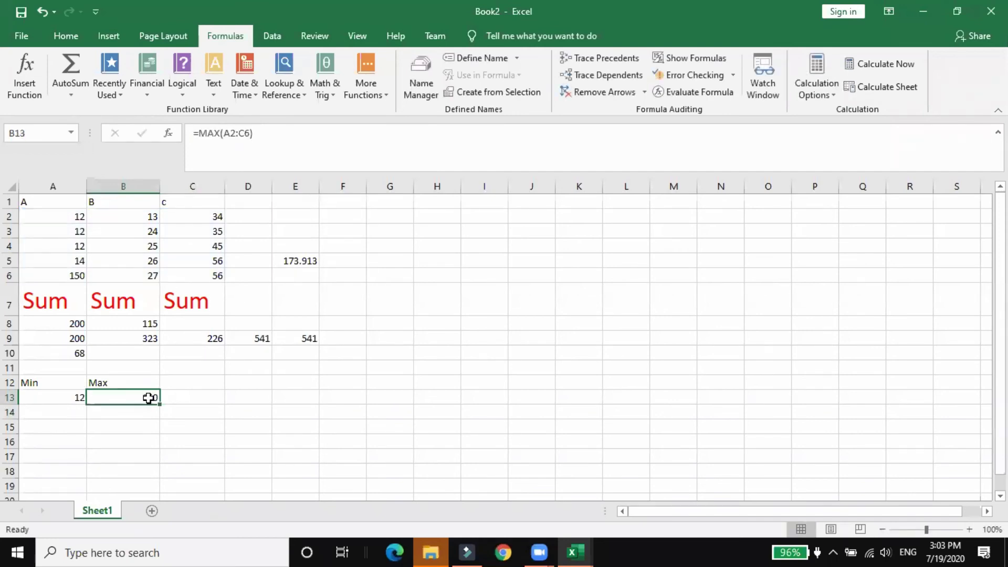
{"action": "left_click", "coordinate": [67, 397]}
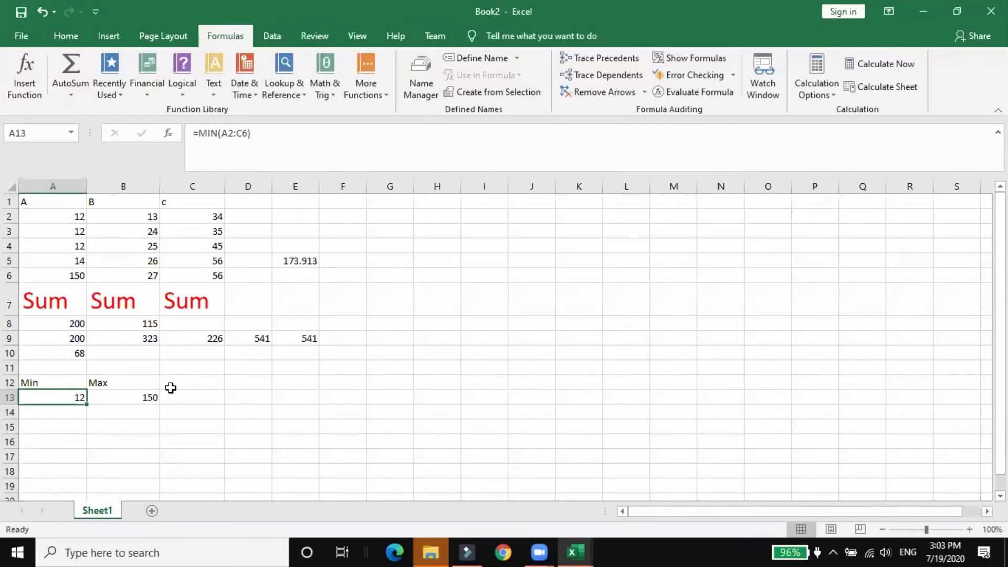
{"action": "left_click", "coordinate": [130, 397]}
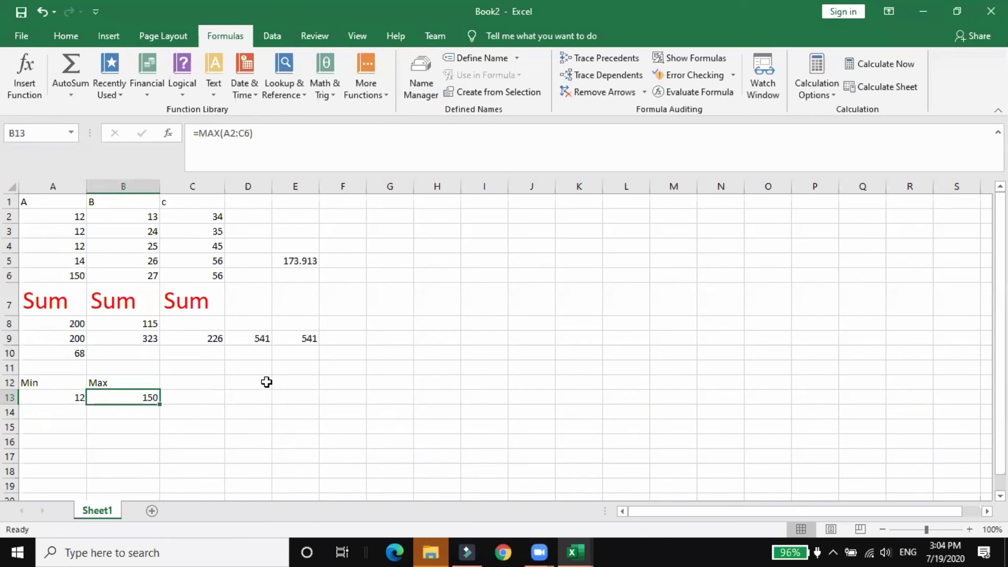
Enter the formula =COUNT(A2:C6) in cell C14 to count the numeric cells of the table.
{"action": "left_click", "coordinate": [163, 441]}
{"action": "left_click", "coordinate": [191, 415]}
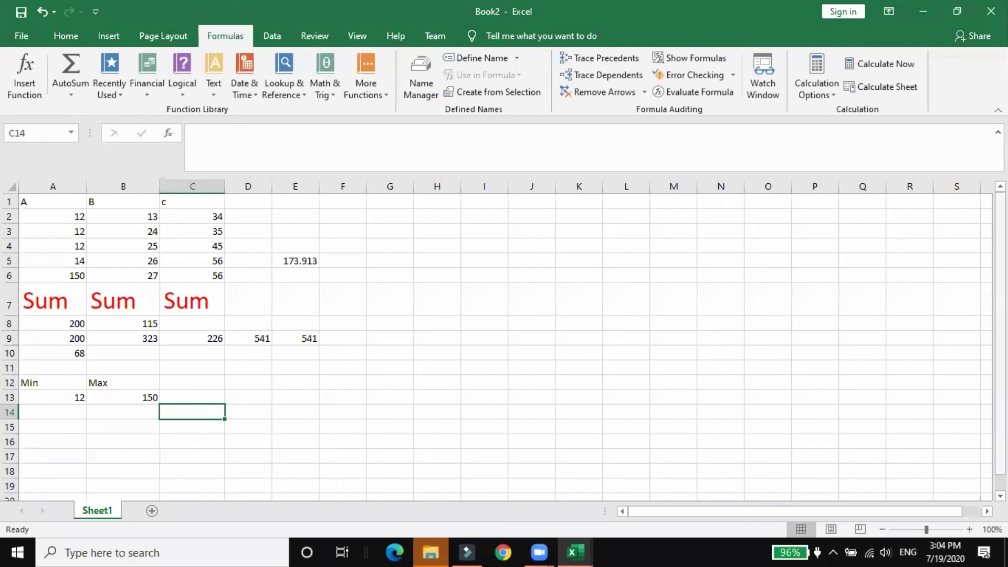
{"action": "mouse_move", "coordinate": [1001, 407]}
{"action": "left_mouse_down"}
{"action": "mouse_move", "coordinate": [1000, 422]}
{"action": "mouse_move", "coordinate": [1000, 408]}
{"action": "left_mouse_up"}
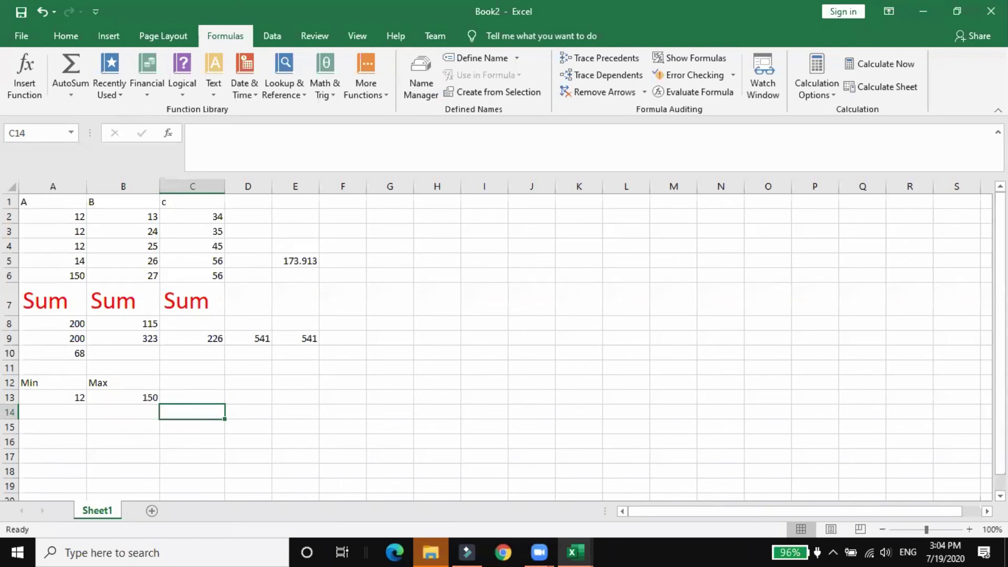
{"action": "left_click_drag", "start_coordinate": [652, 514], "coordinate": [864, 505]}
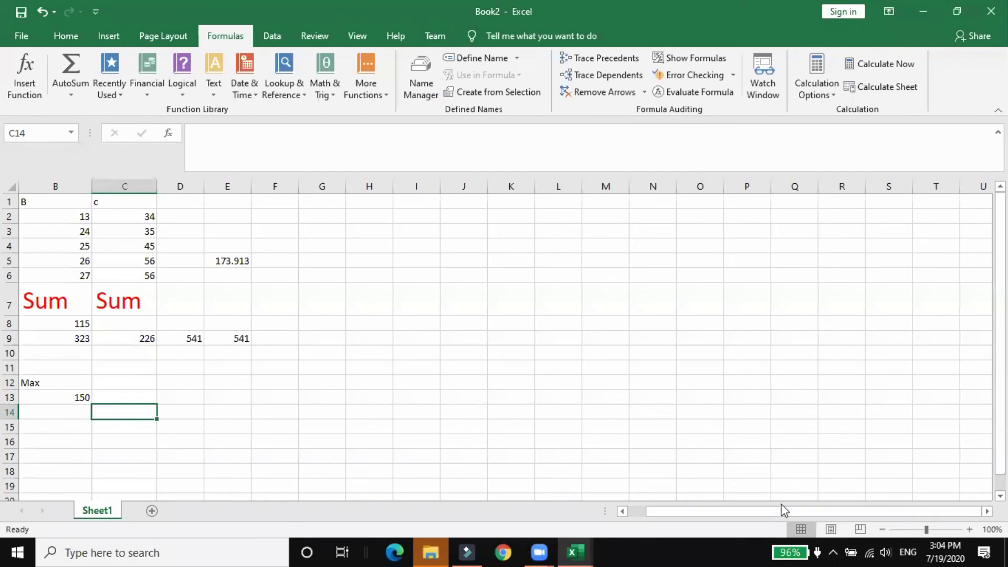
{"action": "left_click_drag", "start_coordinate": [730, 517], "coordinate": [730, 517]}
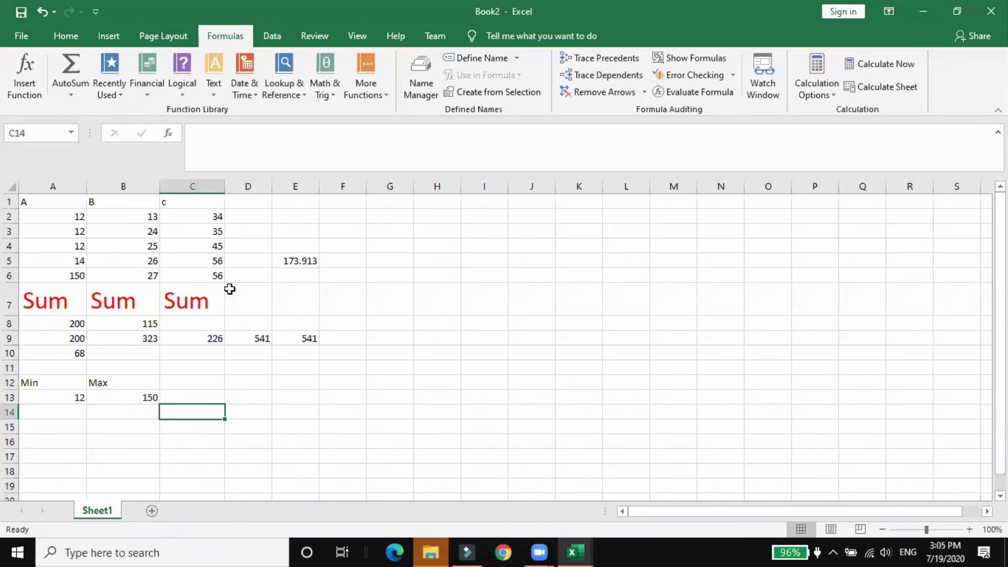
{"action": "left_click", "coordinate": [282, 149]}
{"action": "type", "text": "="}
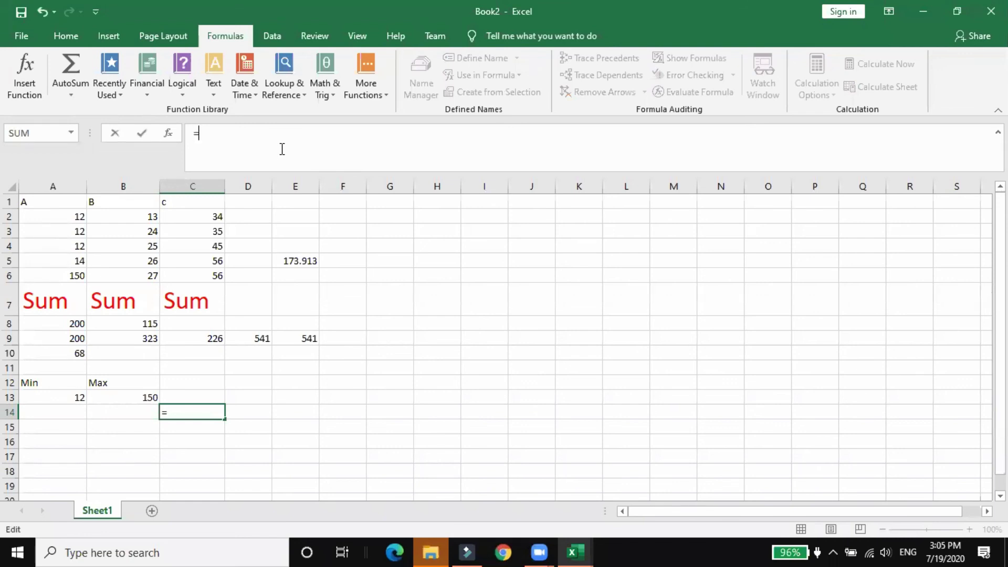
{"action": "type", "text": "co"}
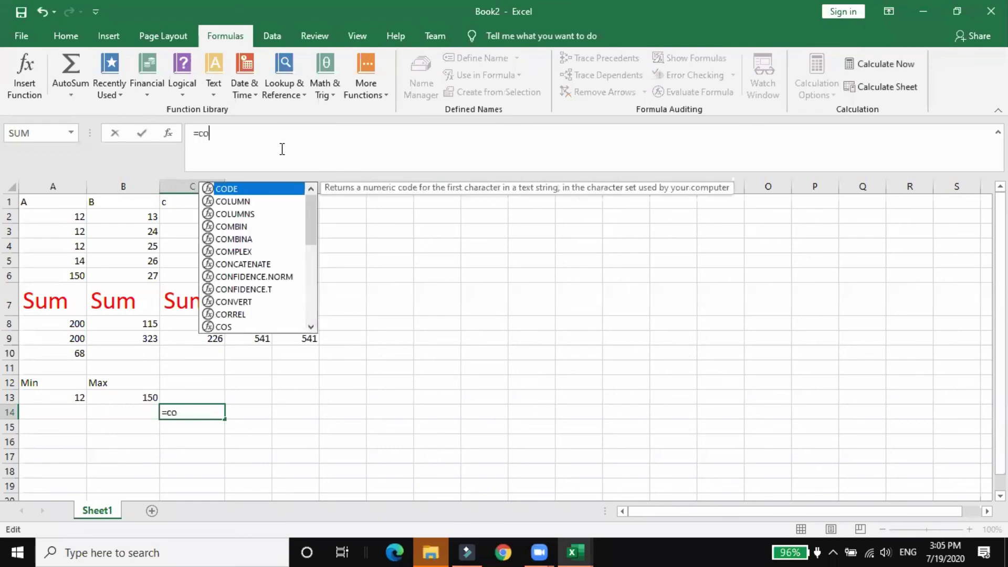
{"action": "type", "text": "un"}
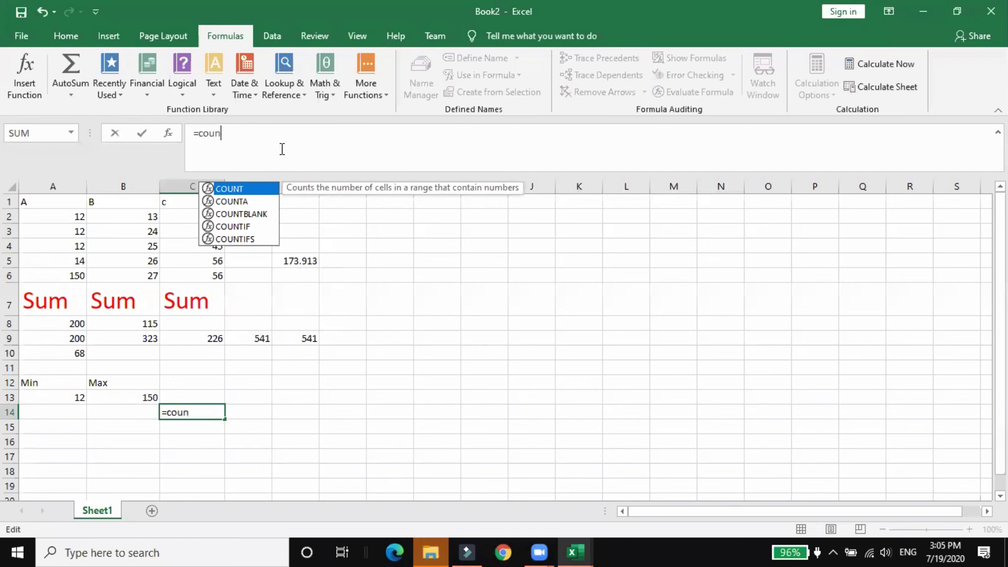
{"action": "type", "text": "t("}
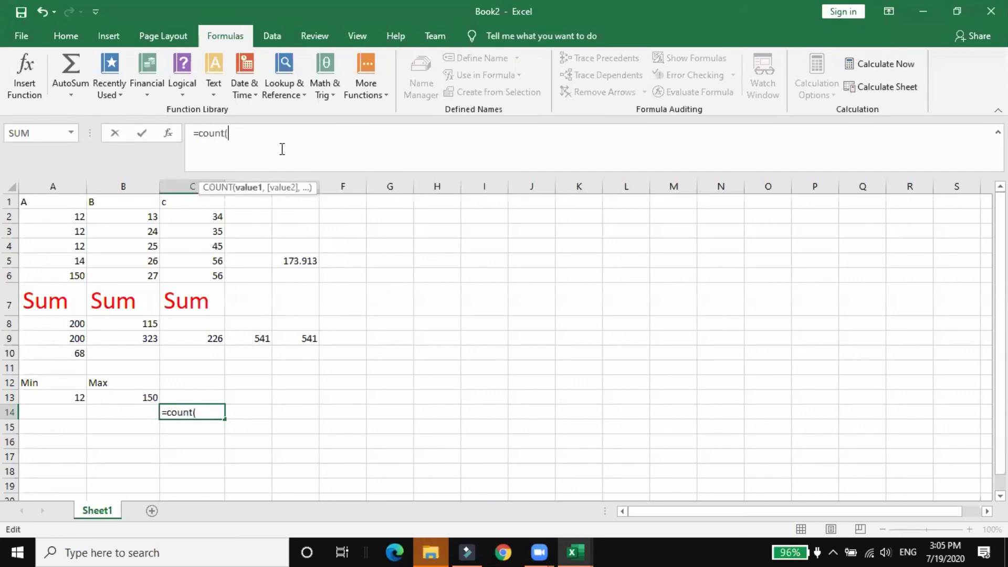
{"action": "type", "text": "a2"}
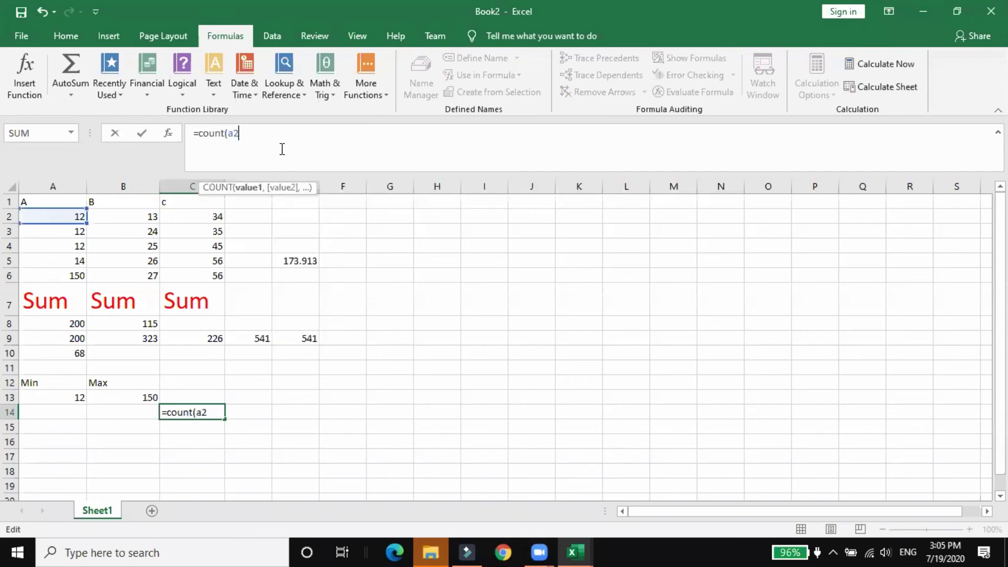
{"action": "type", "text": ":c6)"}
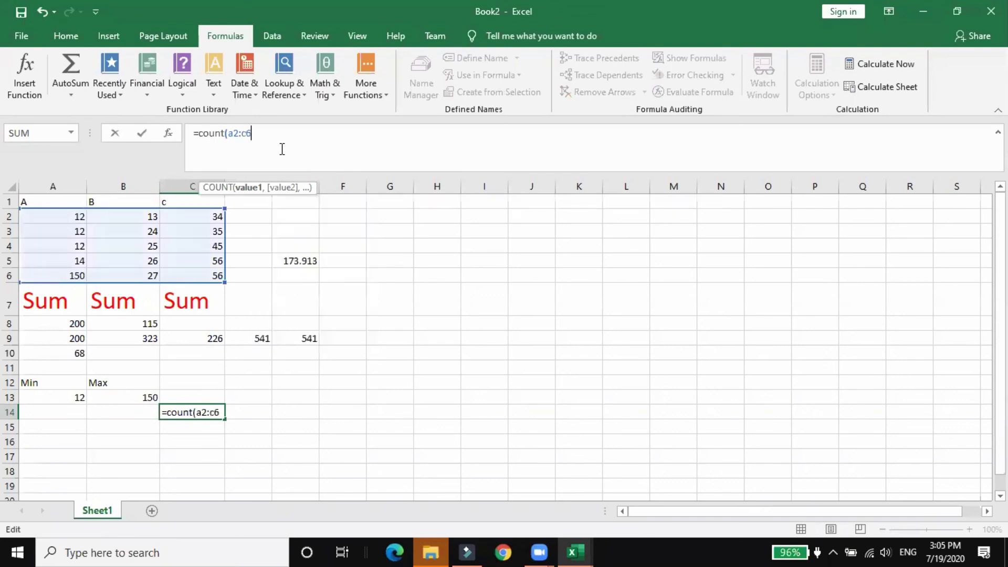
{"action": "key", "text": "Return"}
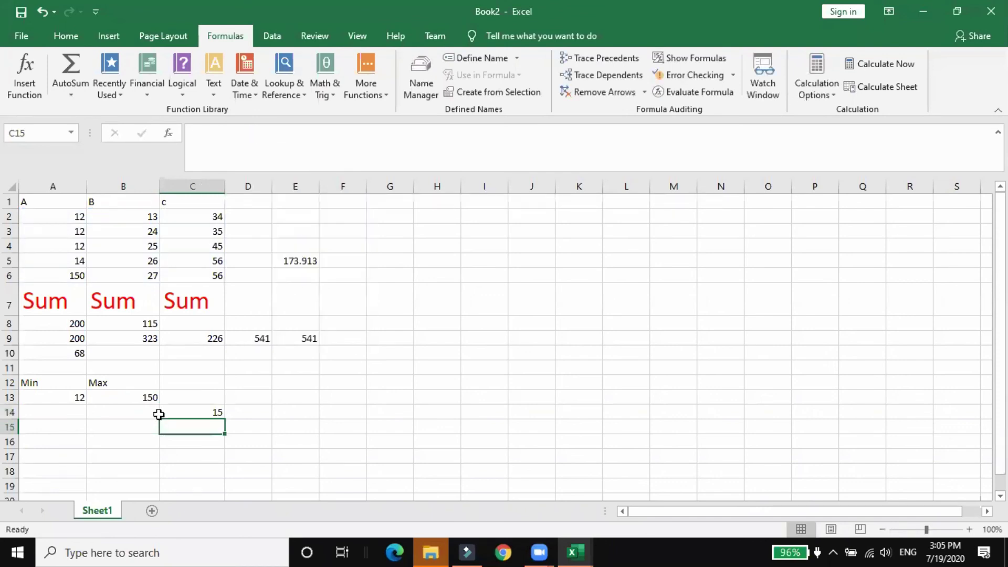
Check the COUNT formula in C14 against the column A cells from A2 down to A5.
{"action": "left_click", "coordinate": [215, 410]}
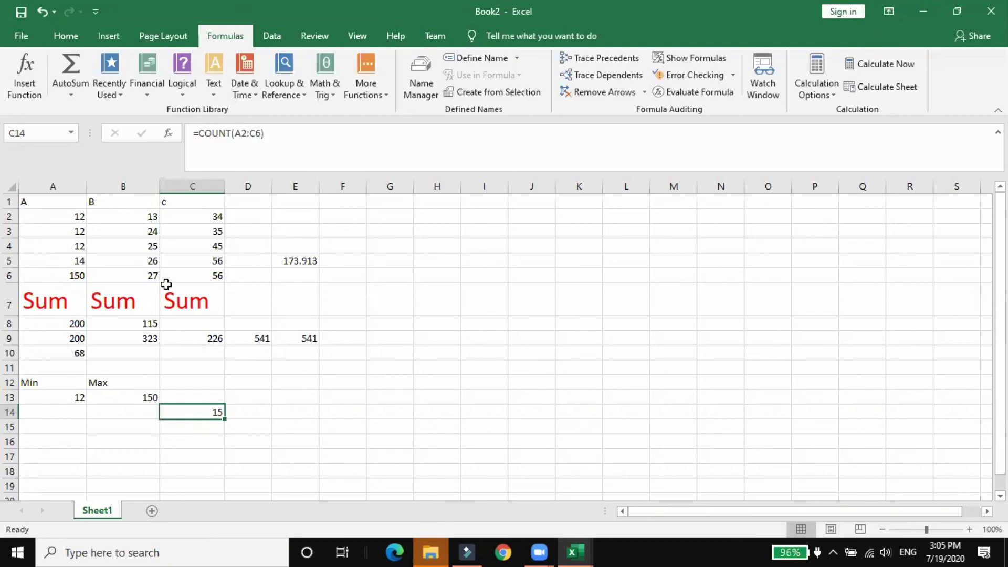
{"action": "left_click", "coordinate": [64, 219]}
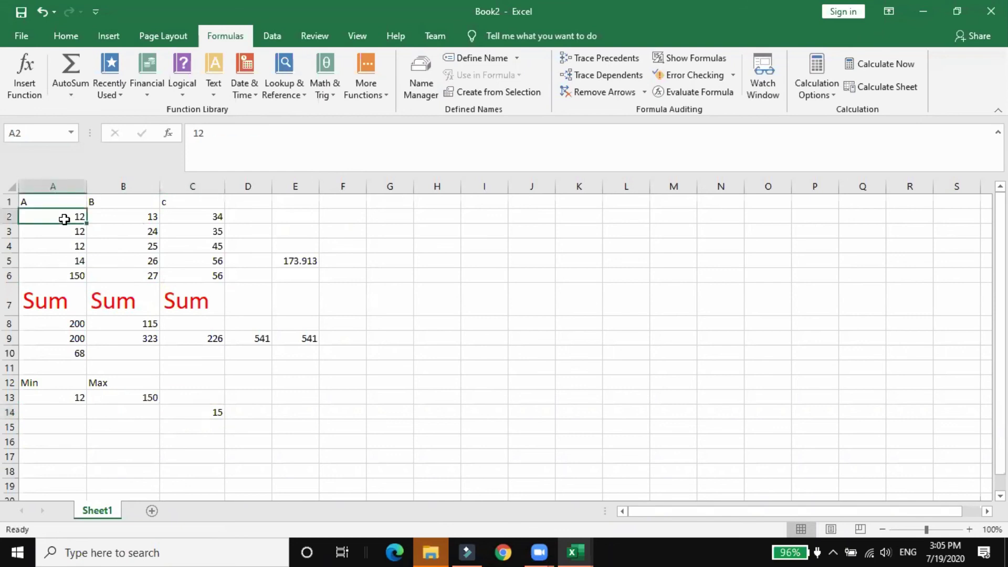
{"action": "left_click", "coordinate": [64, 231]}
{"action": "left_click_drag", "start_coordinate": [64, 249], "coordinate": [65, 258]}
{"action": "left_click", "coordinate": [65, 259]}
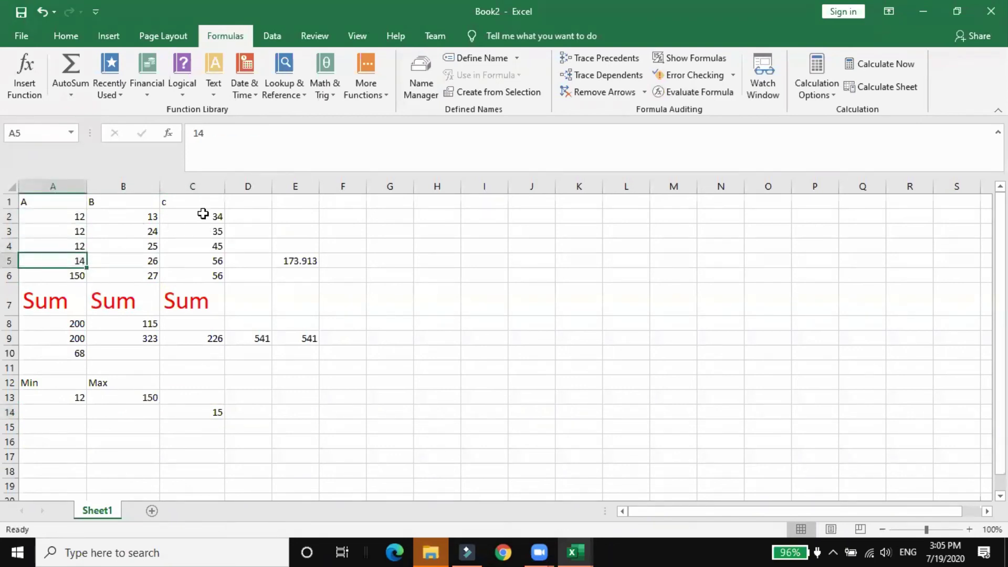
Enter the formula =COUNT(A2:A6) in cell D14, beside the whole-table COUNT in C14, to count column A's numeric cells.
{"action": "left_click", "coordinate": [215, 411]}
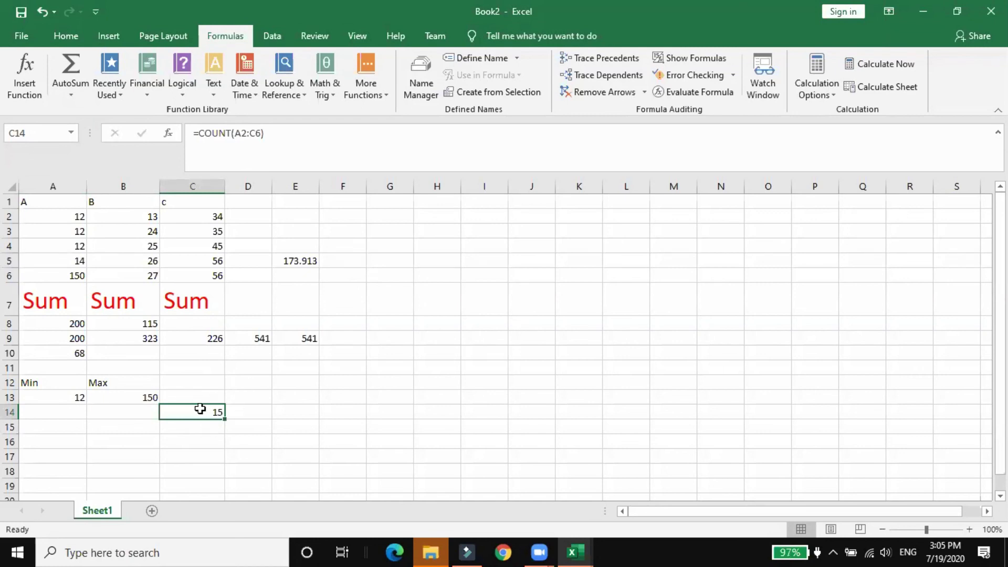
{"action": "left_click", "coordinate": [245, 412]}
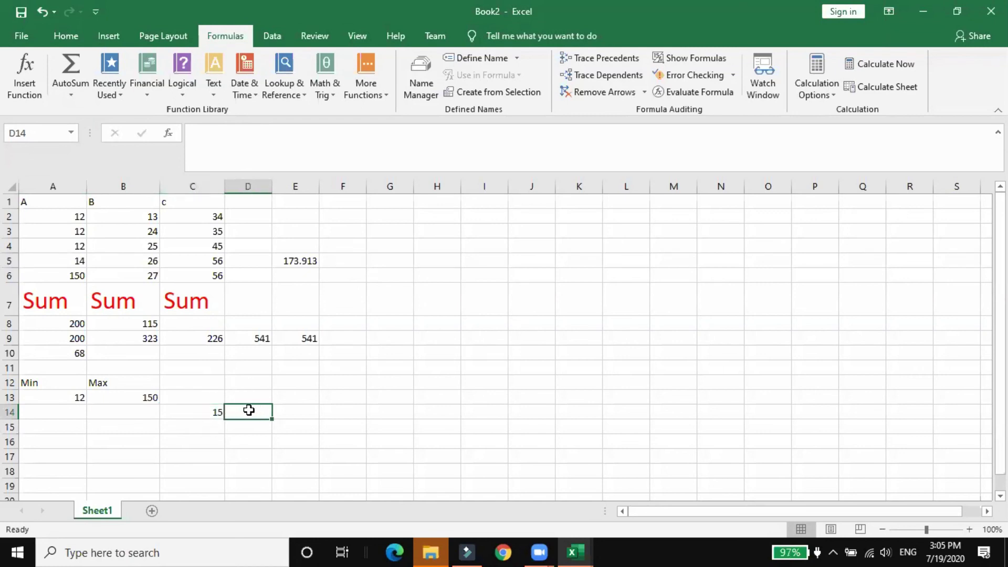
{"action": "left_click", "coordinate": [203, 412]}
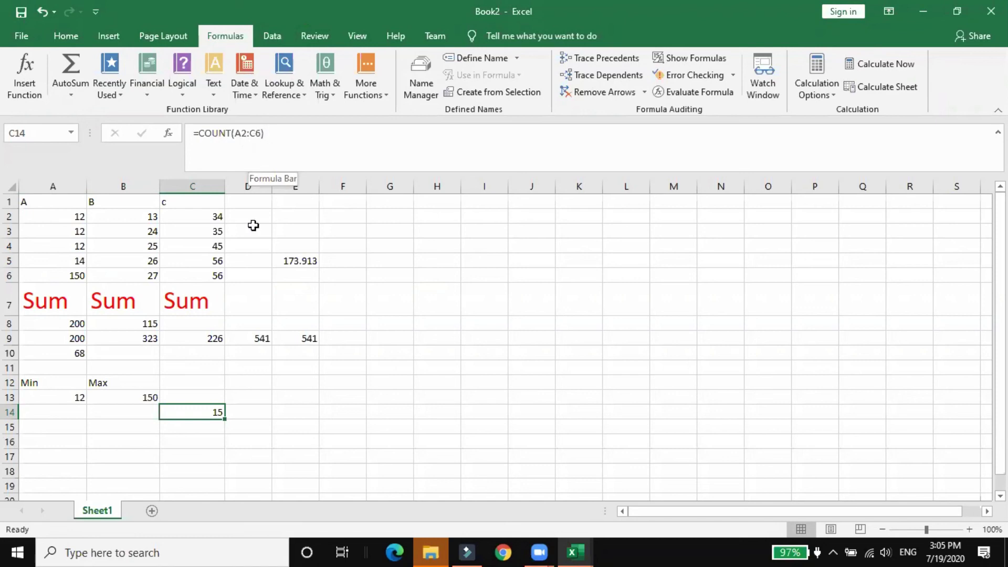
{"action": "left_click", "coordinate": [266, 412]}
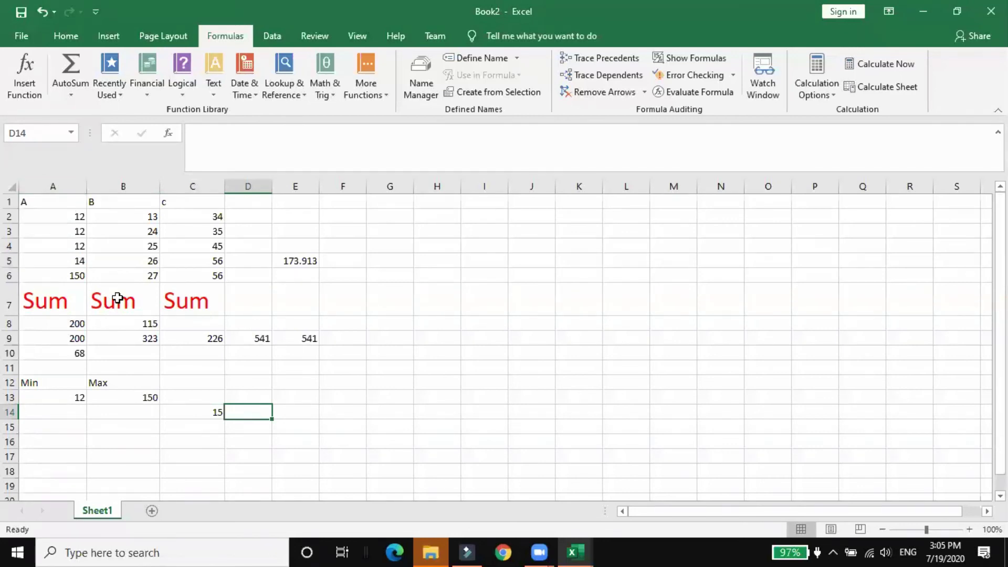
{"action": "left_click", "coordinate": [226, 154]}
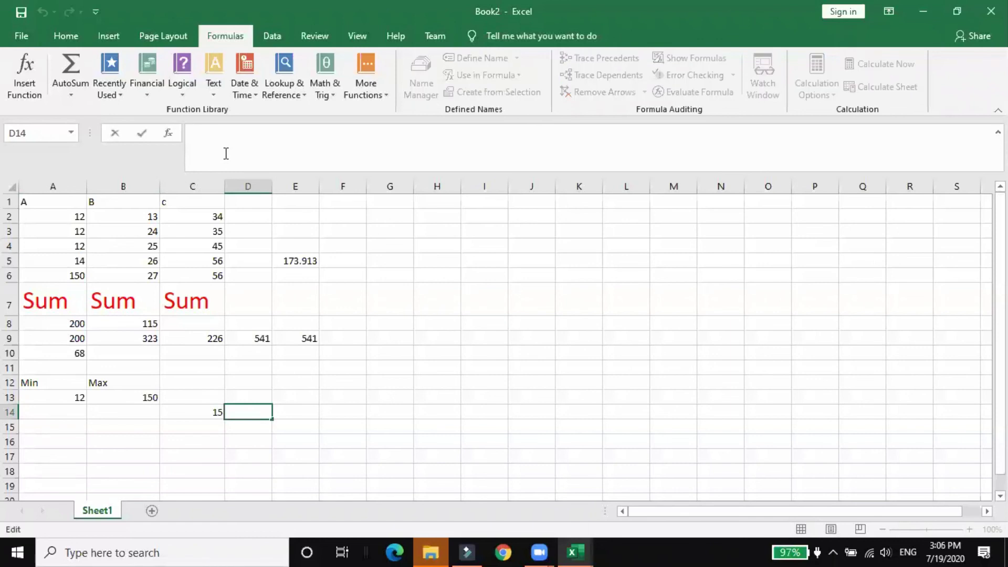
{"action": "type", "text": "=count"}
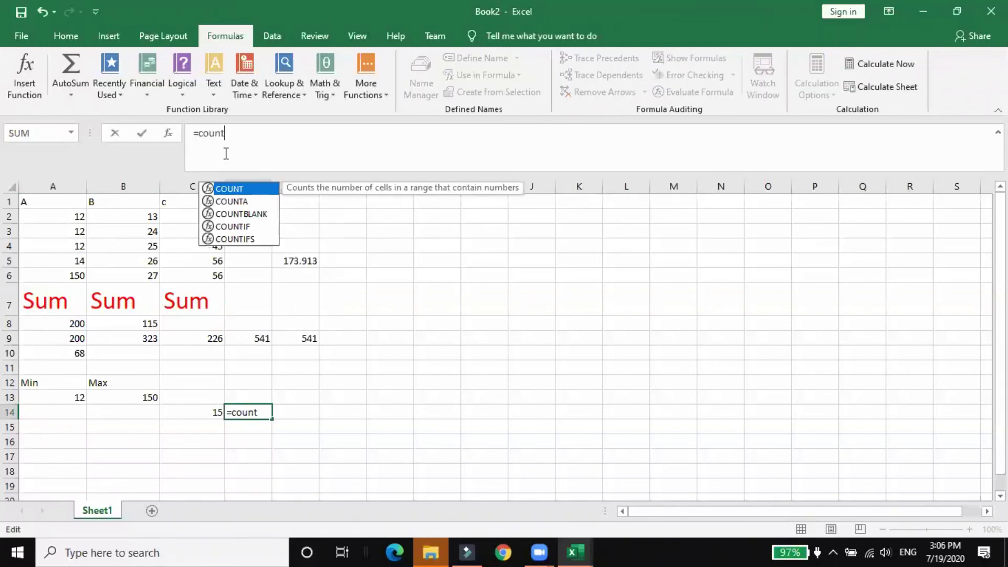
{"action": "type", "text": "(a"}
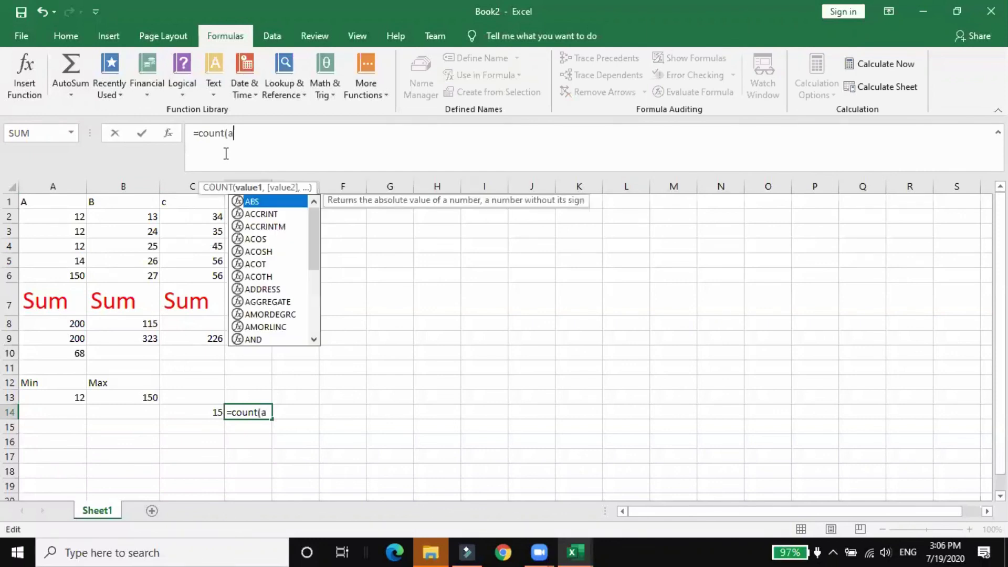
{"action": "type", "text": "2:a6"}
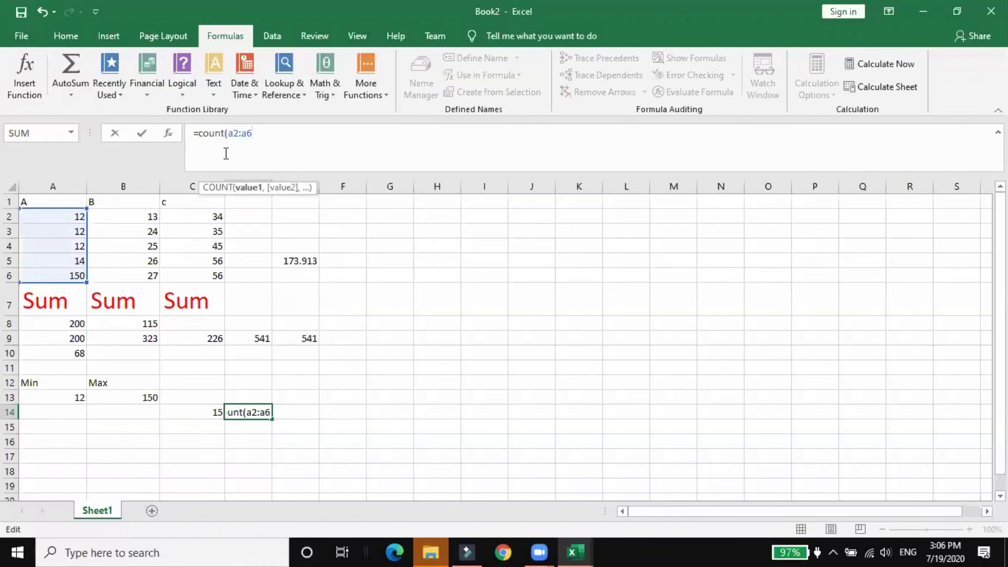
{"action": "key", "text": "Return"}
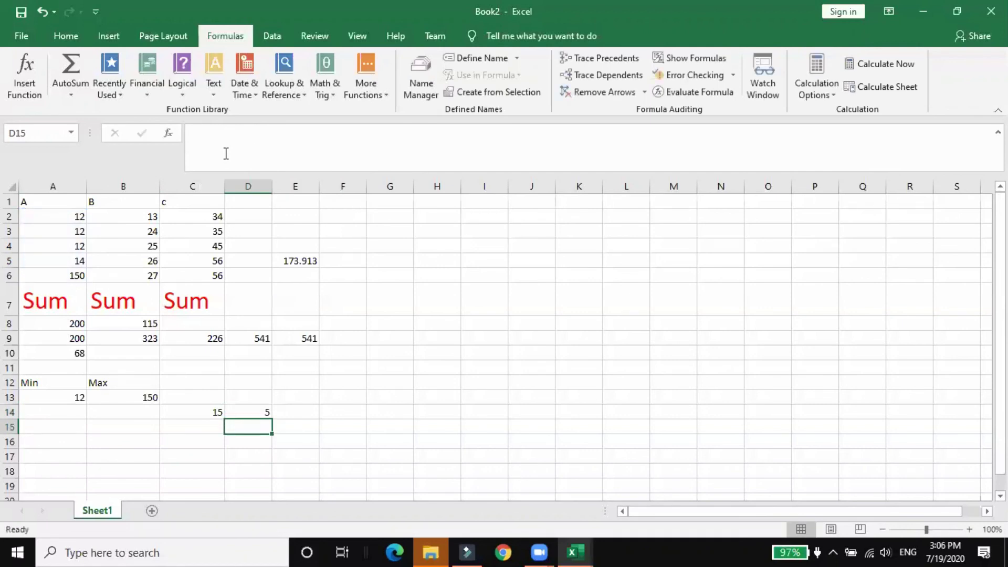
{"action": "left_click", "coordinate": [260, 412]}
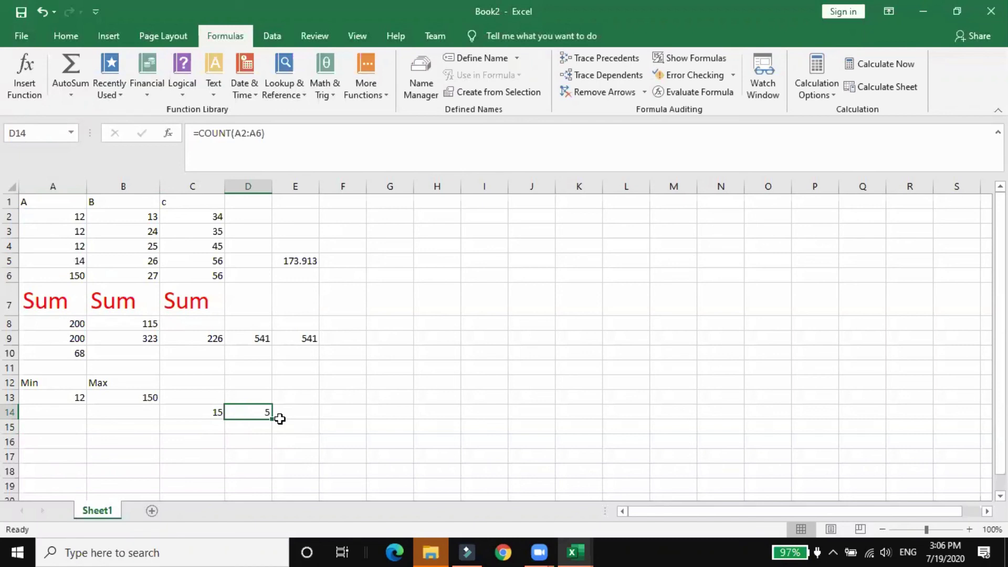
Enter the formula =COUNTA(A1:C6) in cell E14 to count all non-empty cells of the table, including the headers.
{"action": "left_click", "coordinate": [304, 408]}
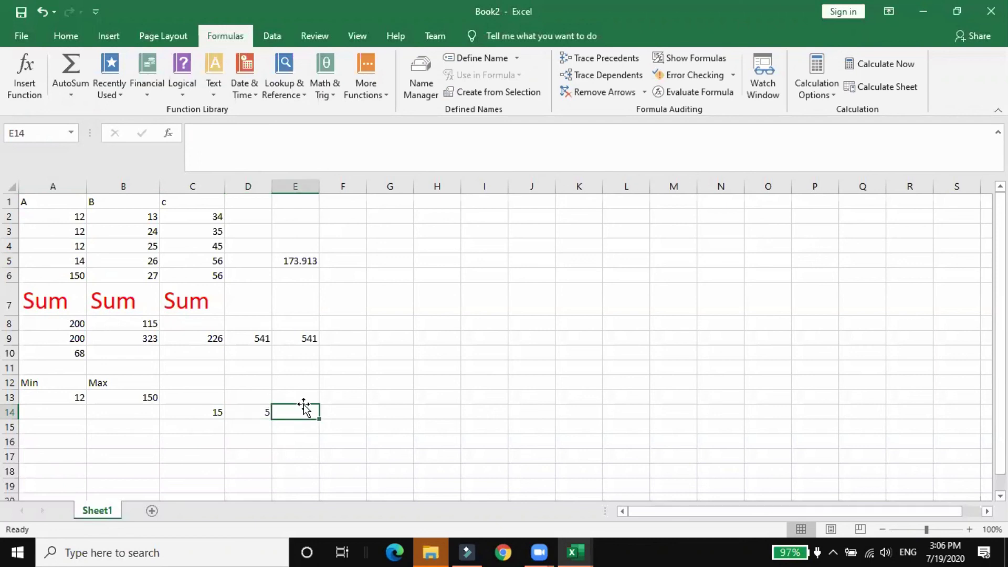
{"action": "left_click", "coordinate": [294, 153]}
{"action": "type", "text": "="}
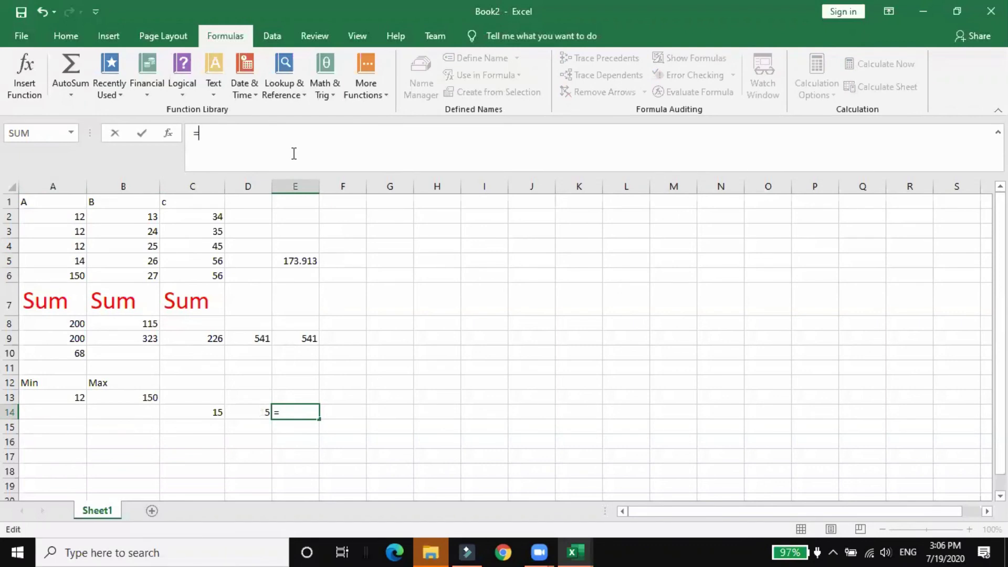
{"action": "type", "text": "cou"}
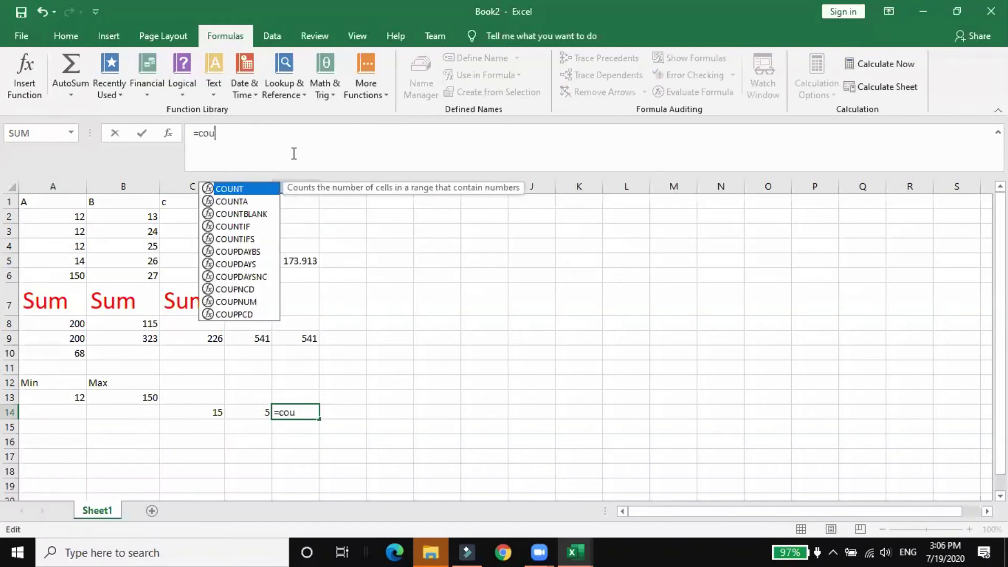
{"action": "type", "text": "nta"}
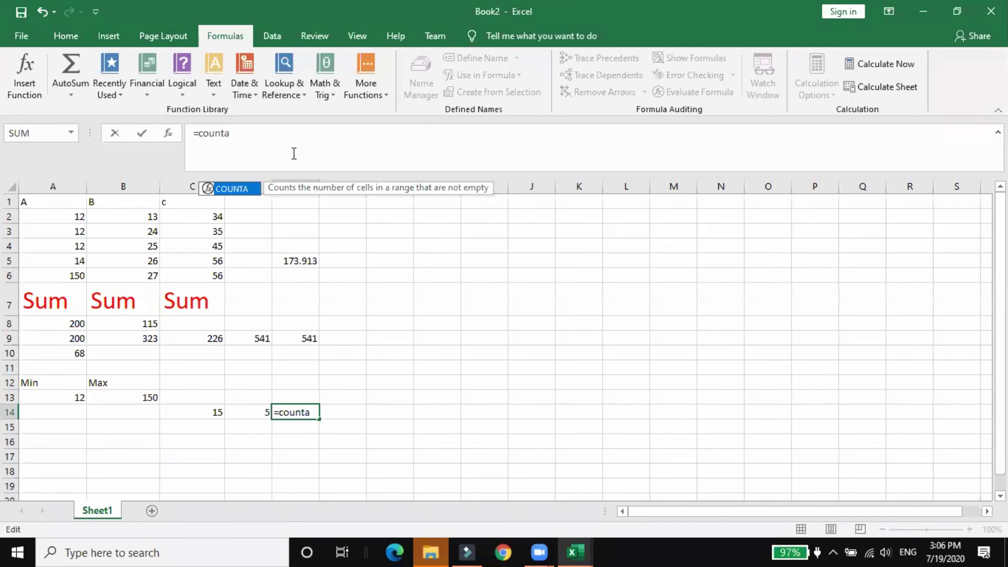
{"action": "type", "text": "("}
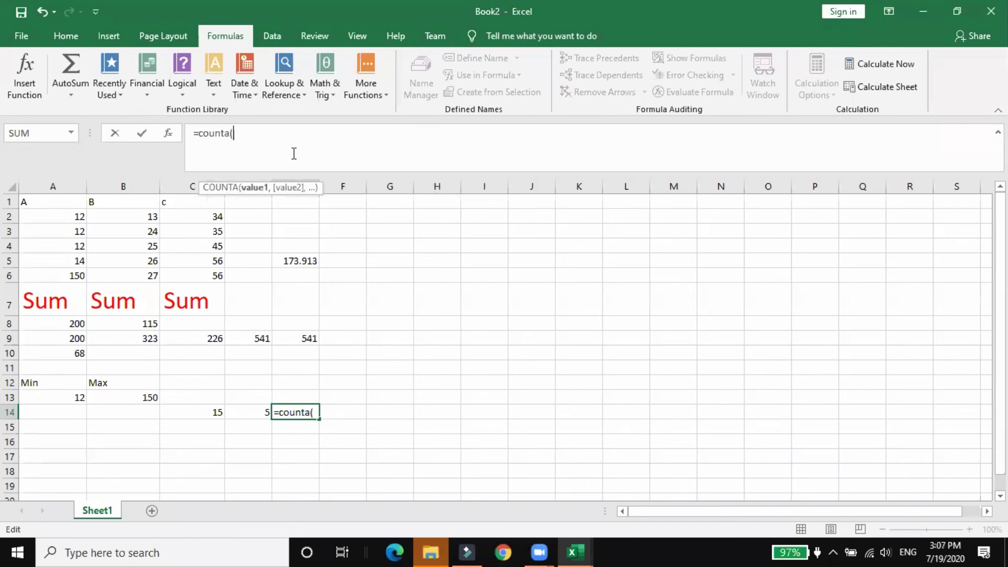
{"action": "type", "text": "a1"}
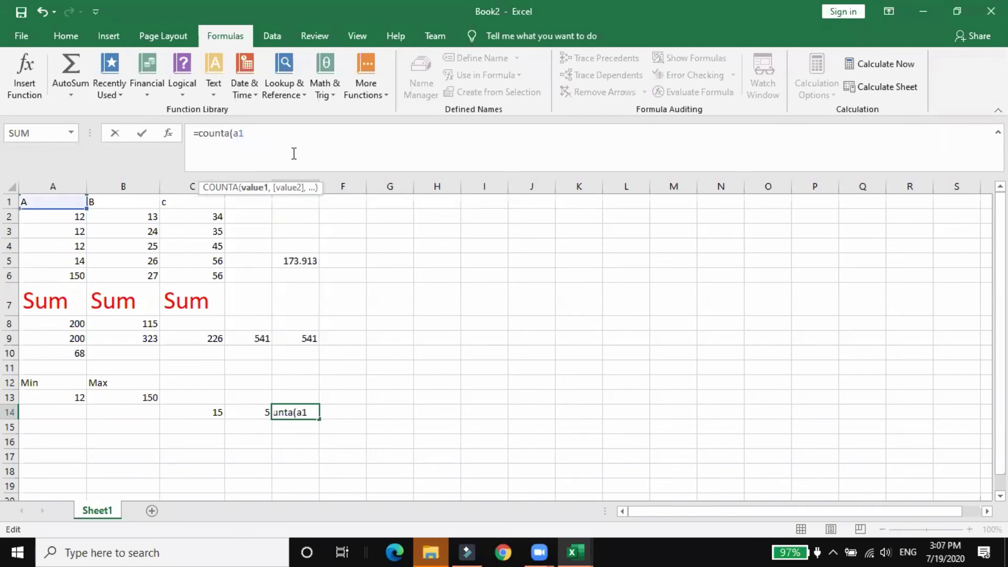
{"action": "type", "text": "c6)"}
{"action": "key", "text": "Return"}
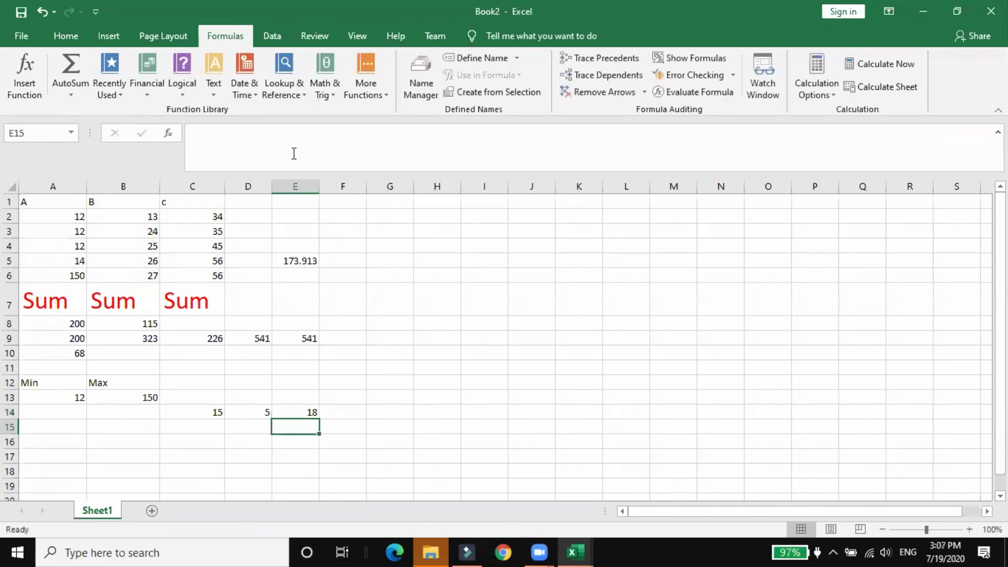
Enter the formula =COUNT(A1:C6) in cell C15 and compare it with the COUNTA formula in E14.
{"action": "left_click", "coordinate": [203, 427]}
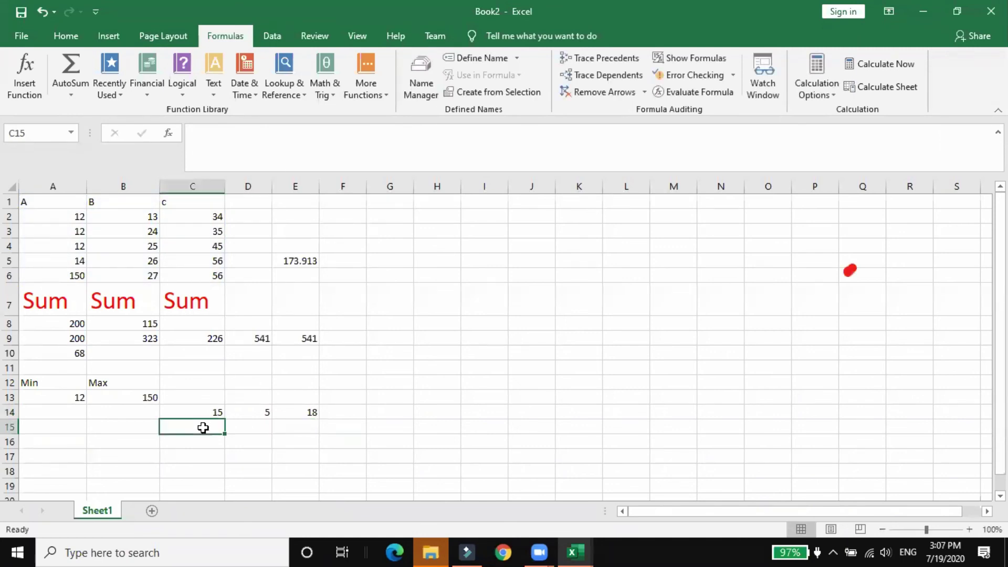
{"action": "left_click", "coordinate": [251, 153]}
{"action": "type", "text": "="}
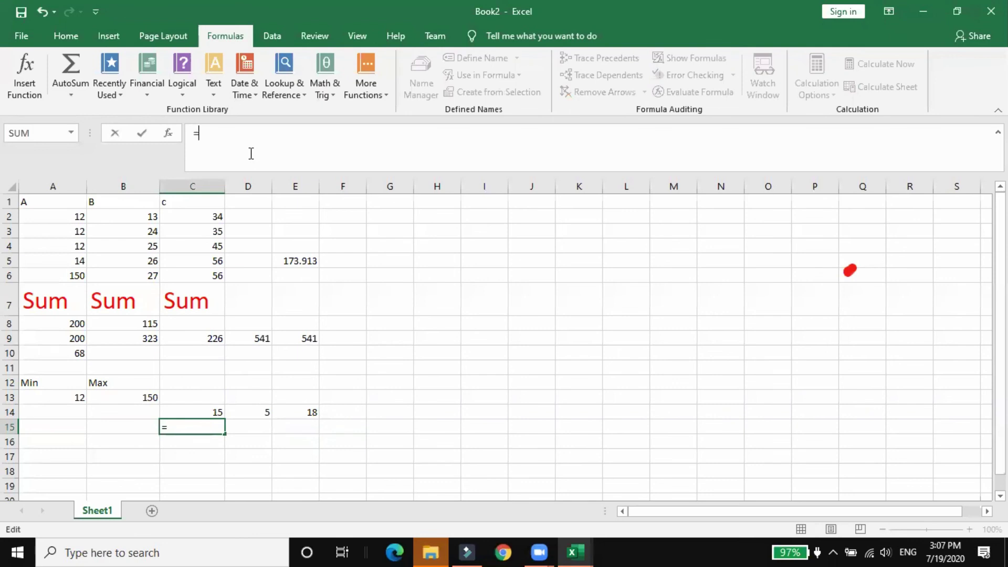
{"action": "type", "text": "count"}
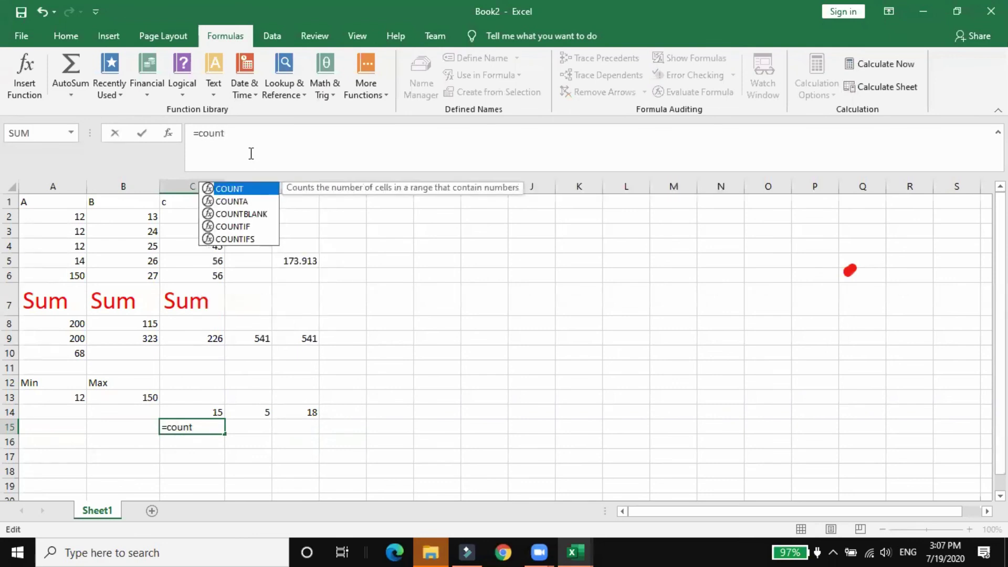
{"action": "type", "text": "(a1"}
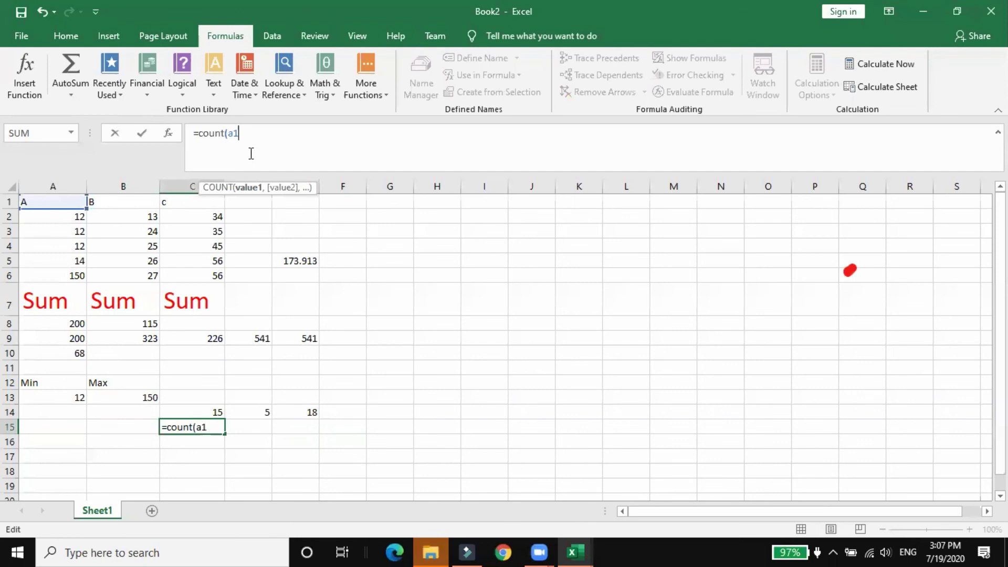
{"action": "type", "text": ":c6)"}
{"action": "key", "text": "Return"}
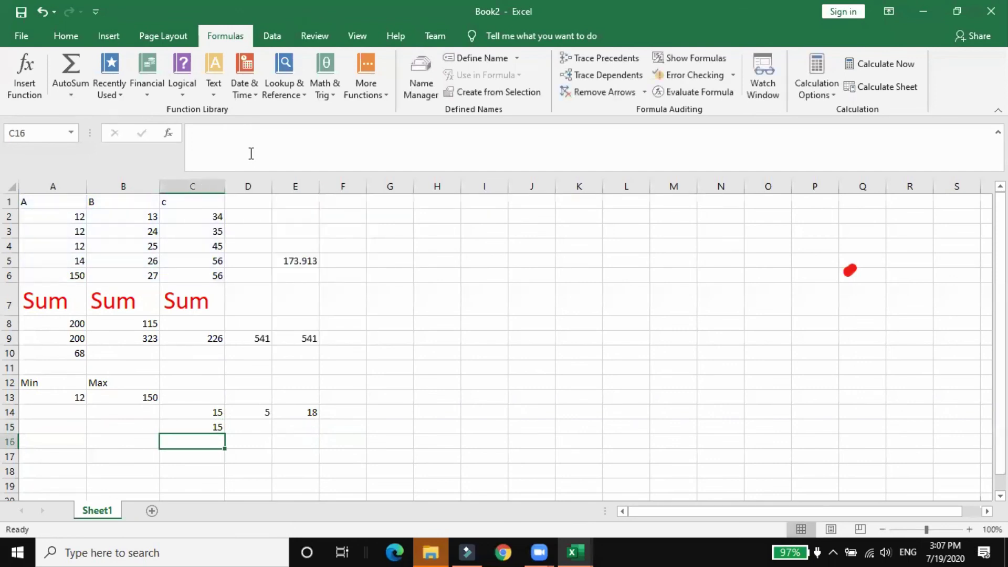
{"action": "left_click", "coordinate": [201, 428]}
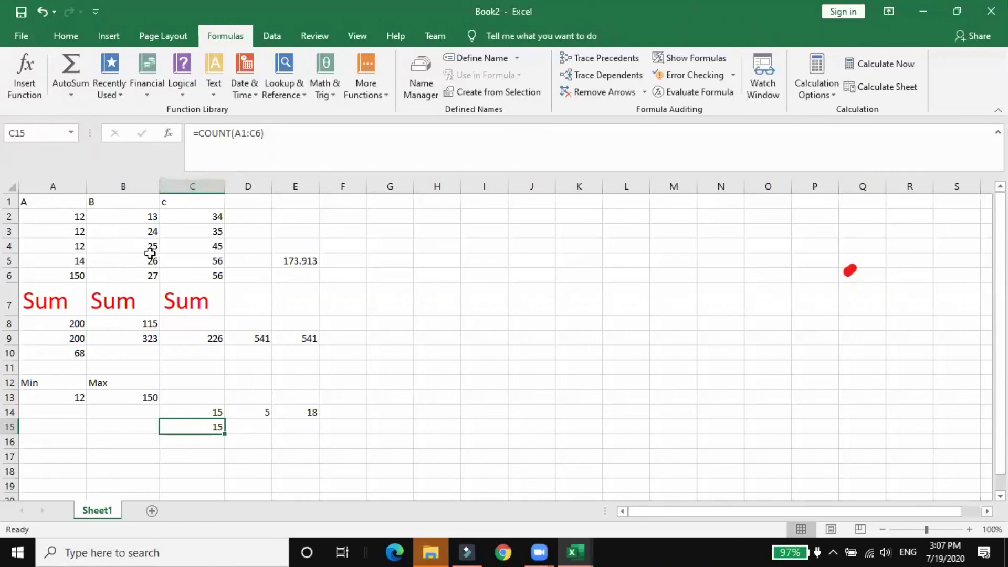
{"action": "left_click", "coordinate": [297, 413]}
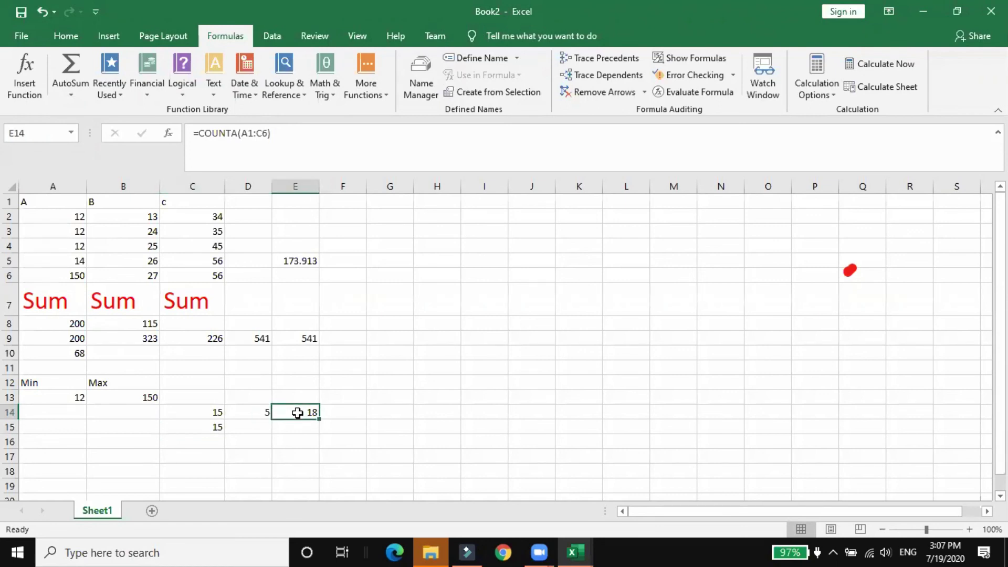